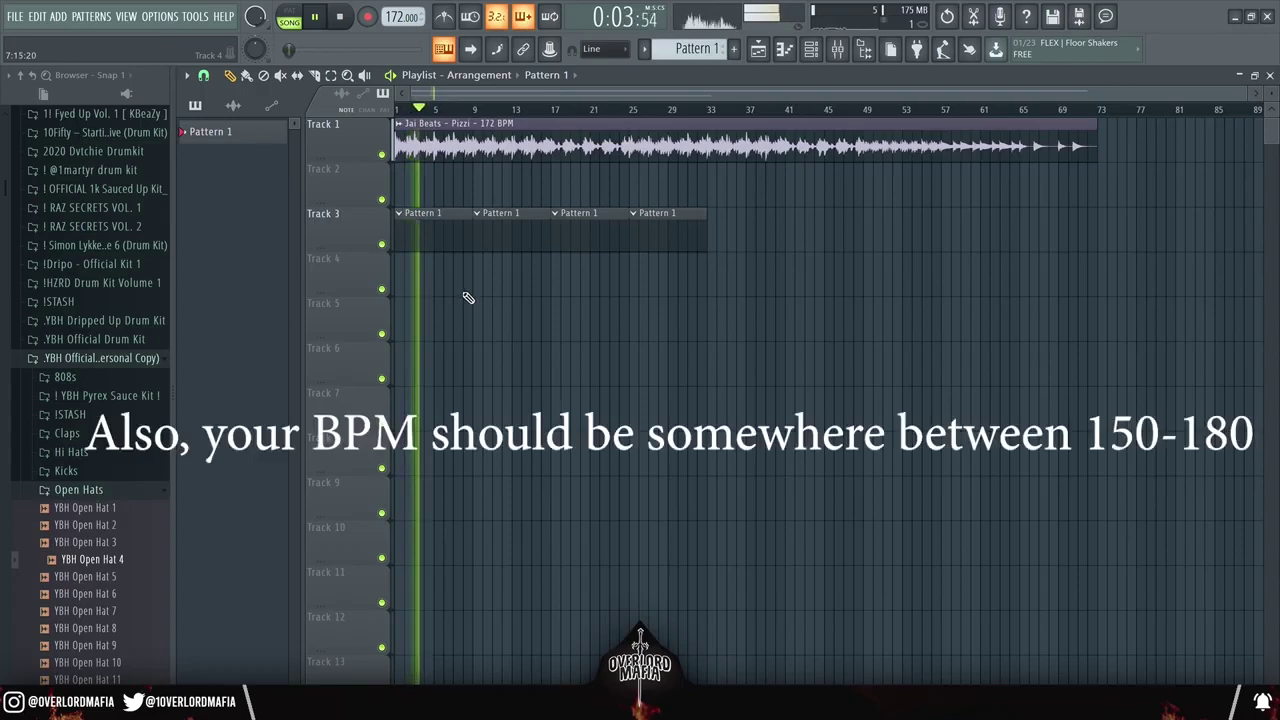
Step: Open the YBH 808 2 channel of Pattern 1 in the piano roll and stop playback
click(820, 60)
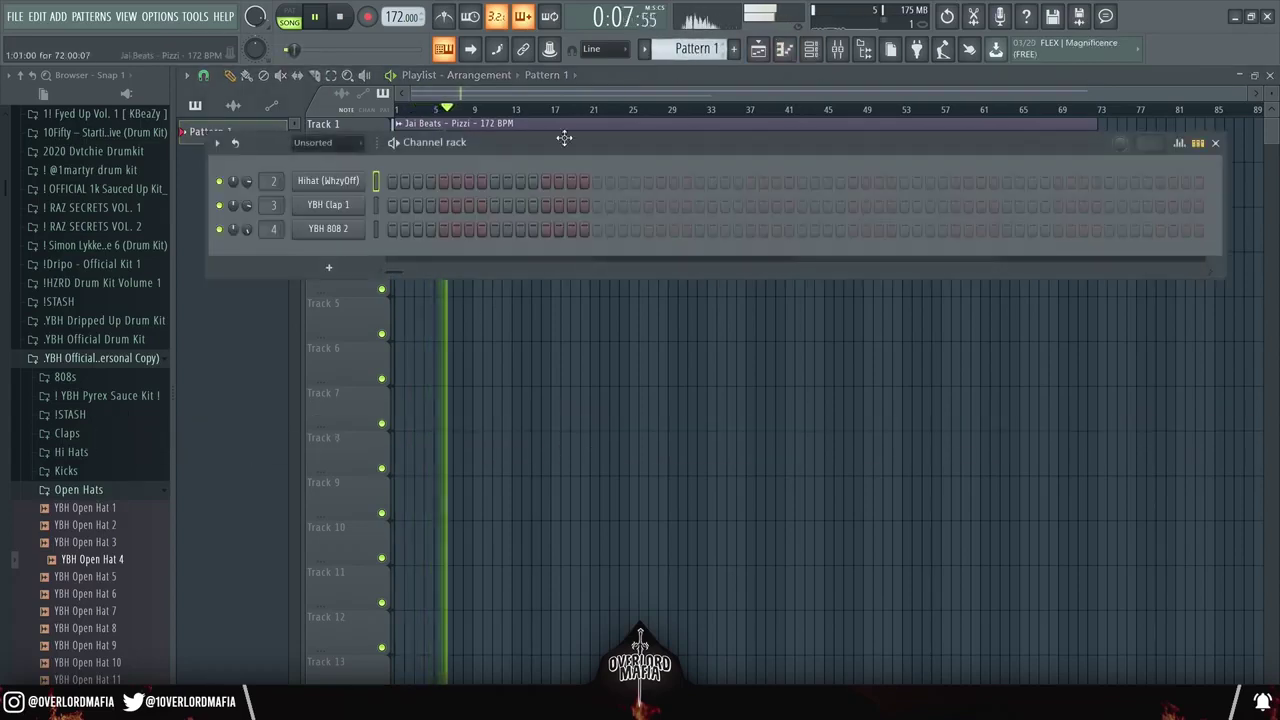
right_click(351, 229)
click(389, 233)
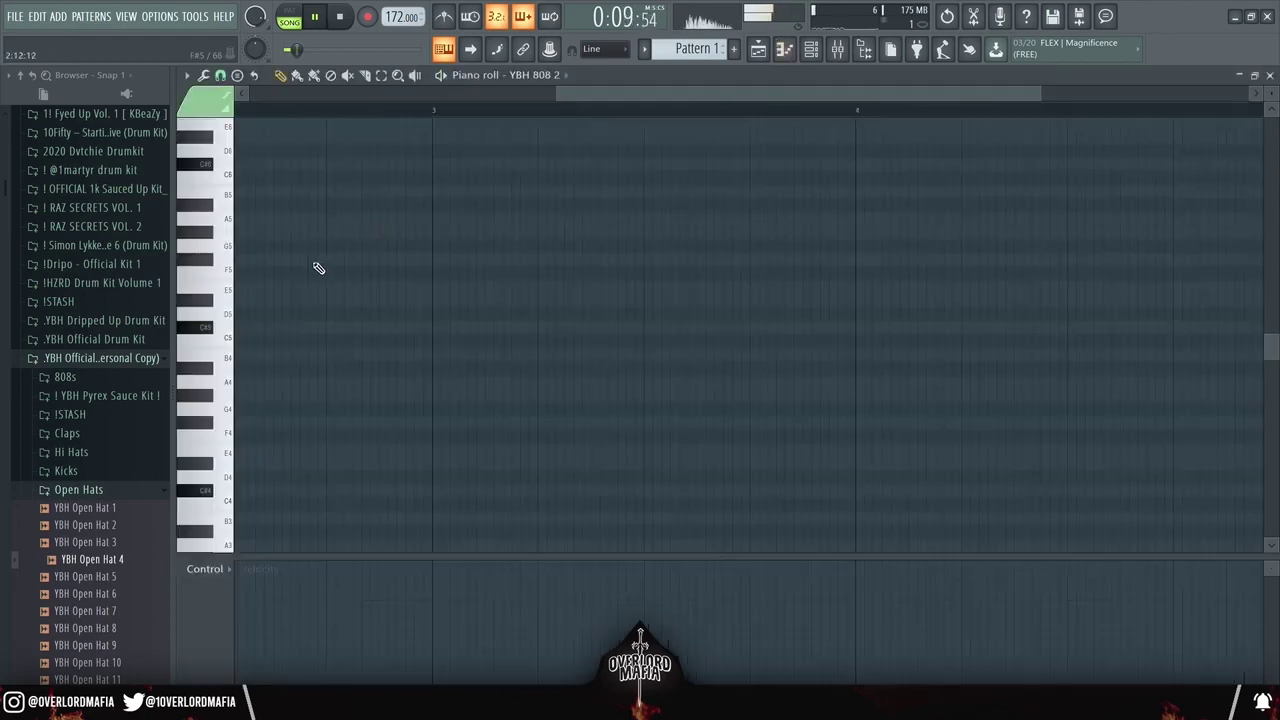
key(space)
drag(494, 95, 130, 116)
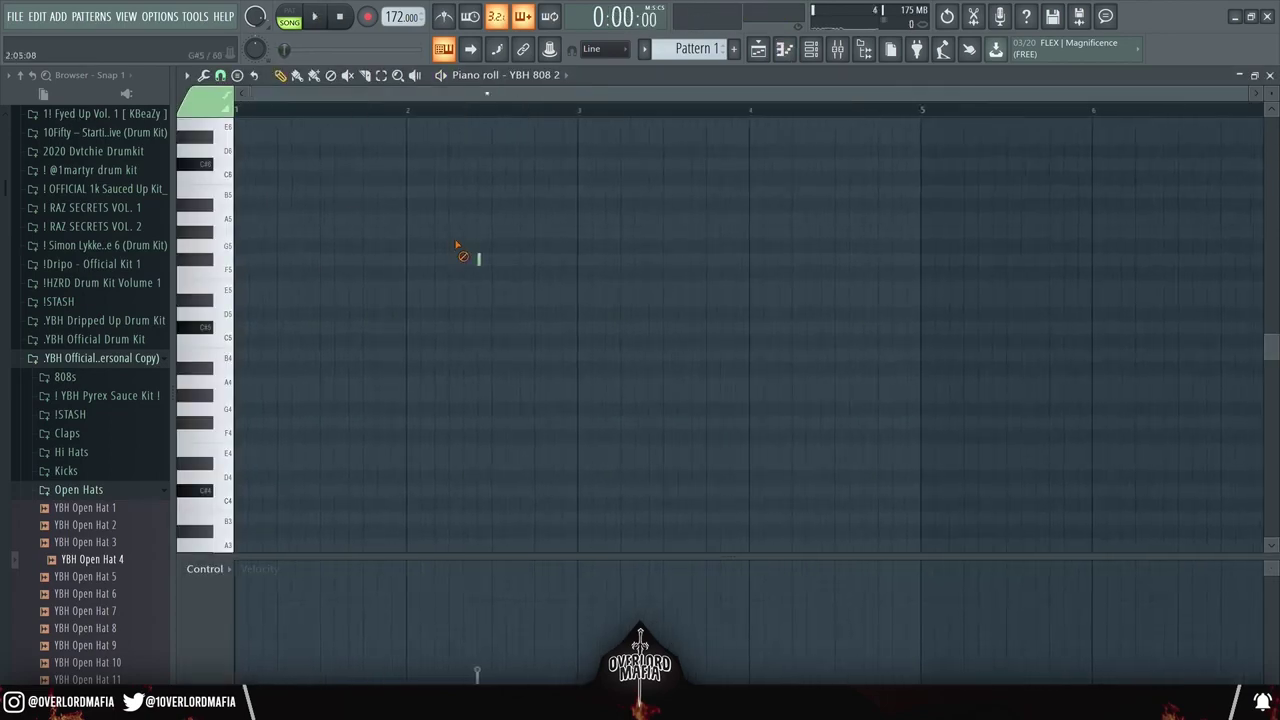
Step: Place 808 notes on G5 at steps 1 and 7 of bar 1 and step 5 of bar 2
click(209, 263)
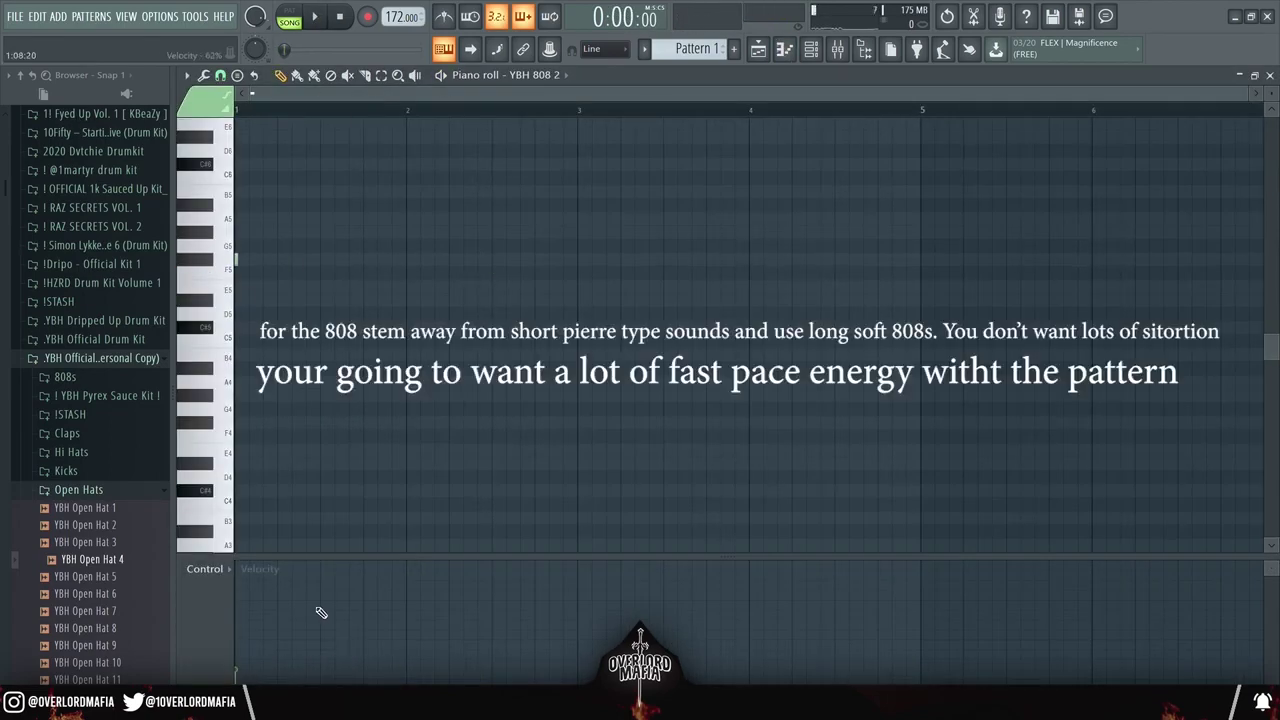
key(space)
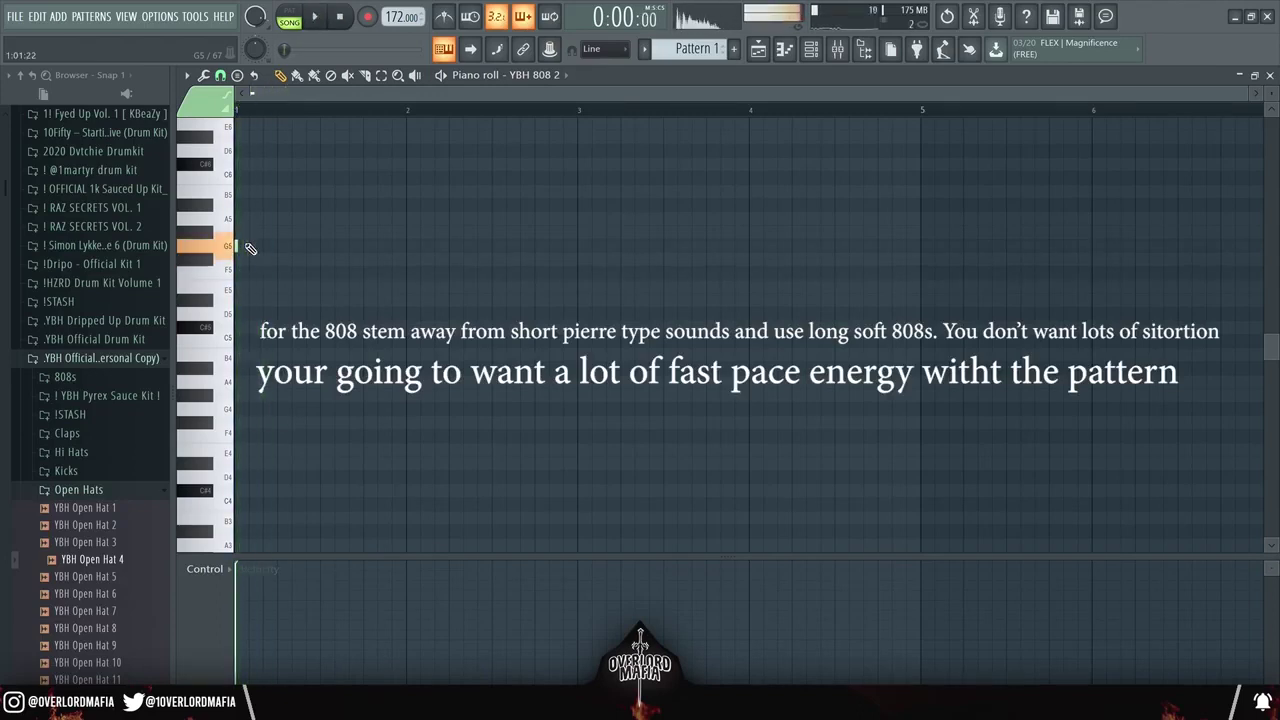
click(301, 249)
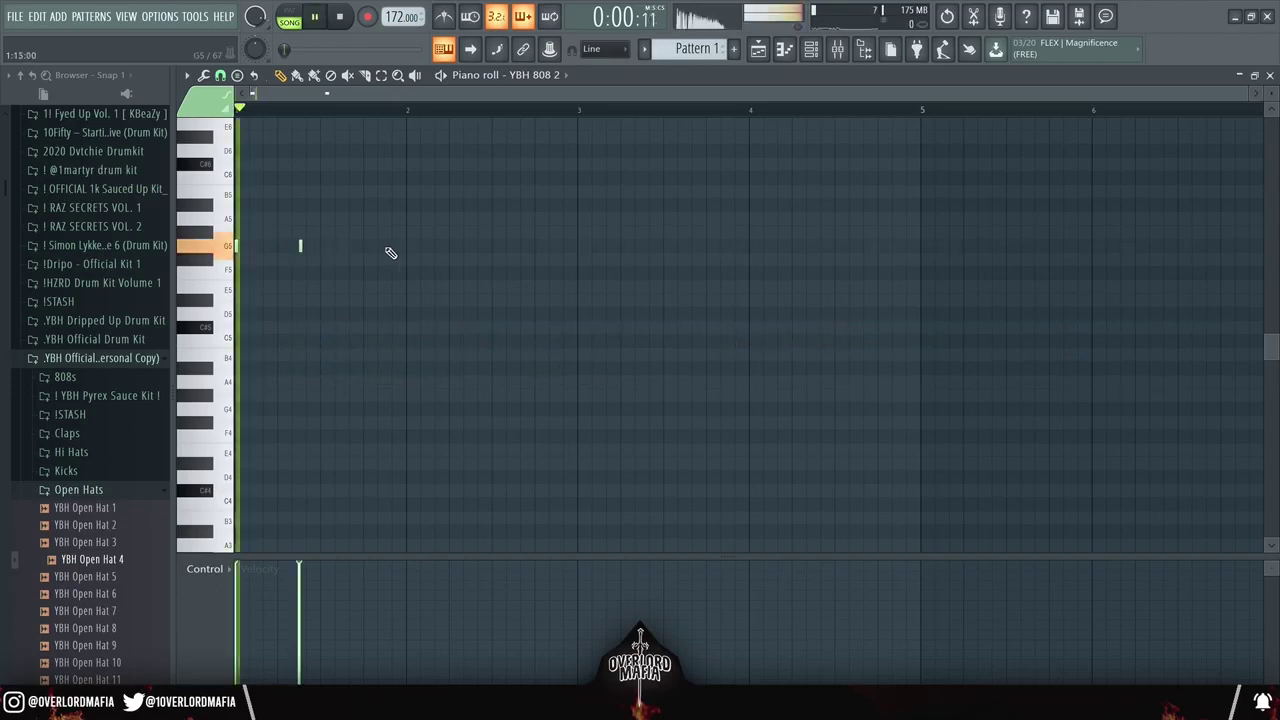
click(456, 250)
key(space)
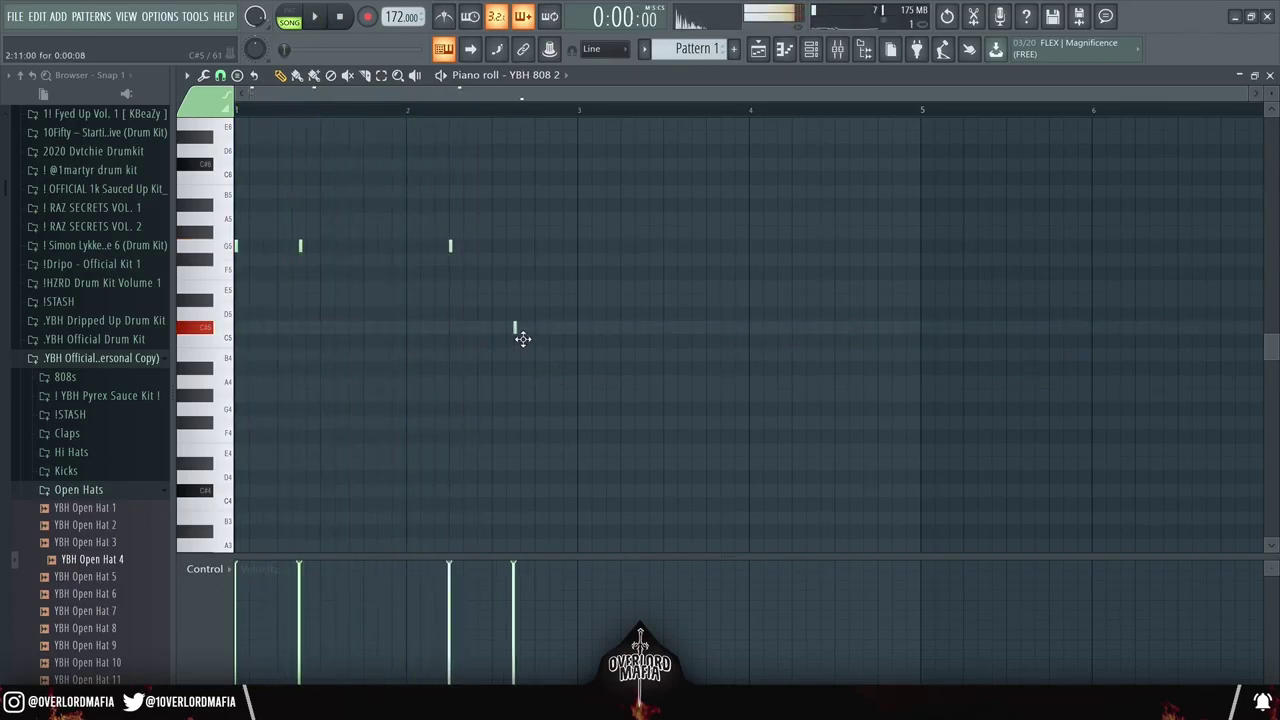
Step: Place the closing 808 notes at steps 11 and 15 of bar 2 and raise them to D#5
key(space)
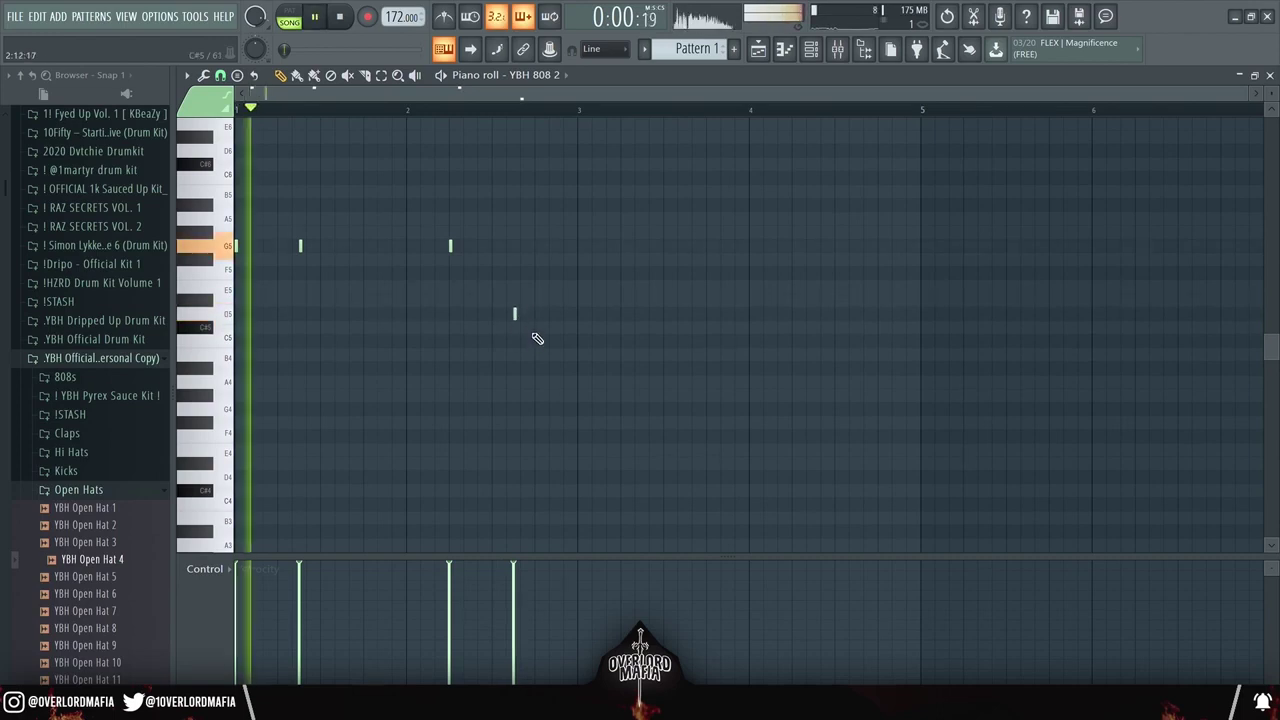
click(558, 316)
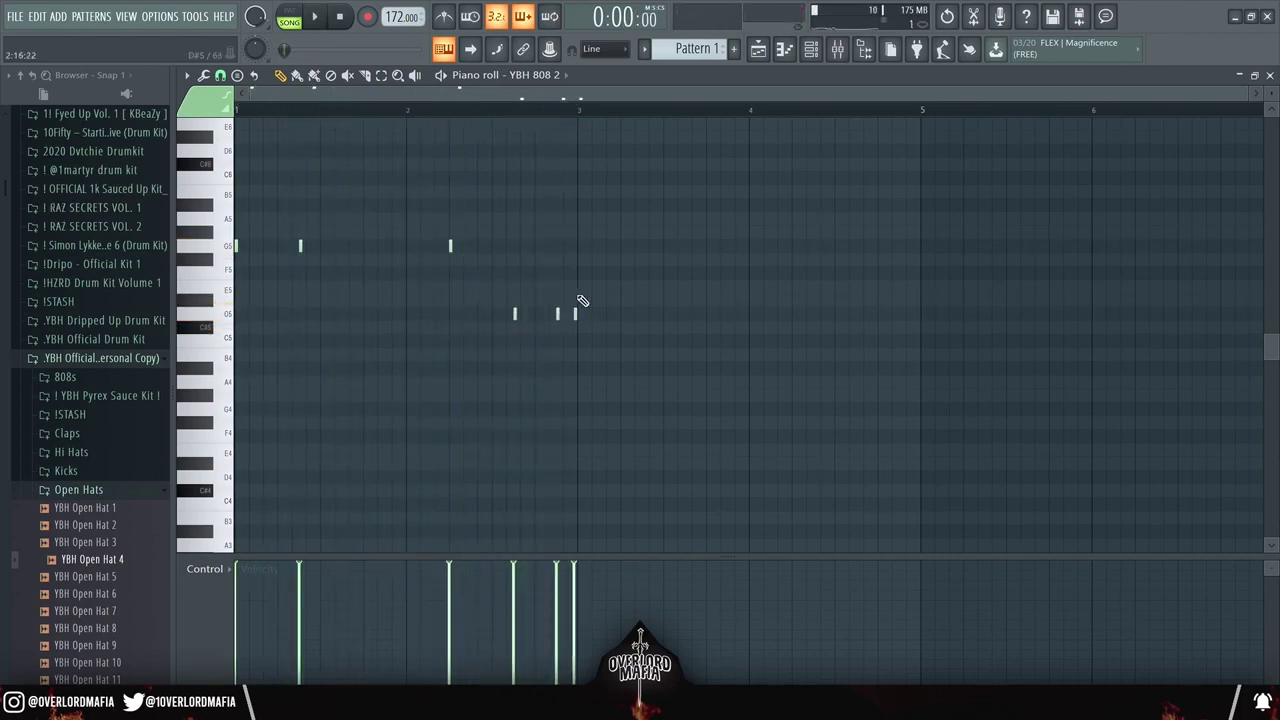
drag(586, 321, 369, 283)
key(space)
key(shift+Up)
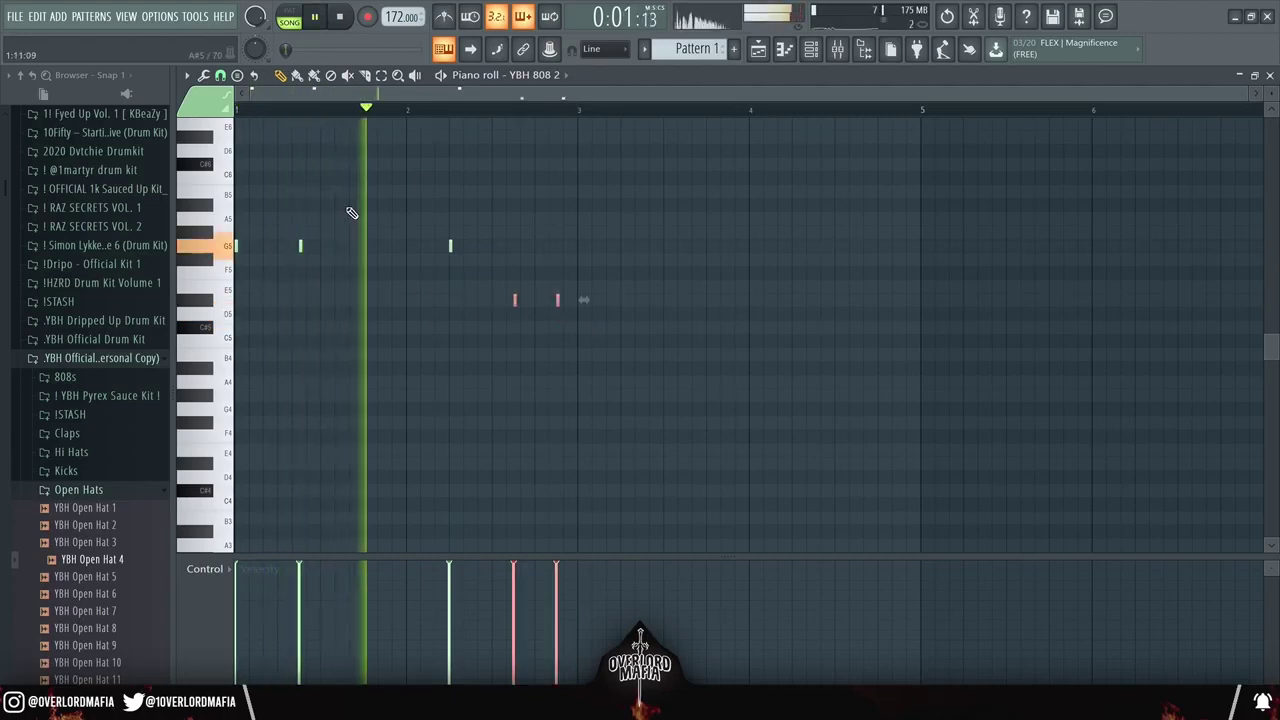
key(space)
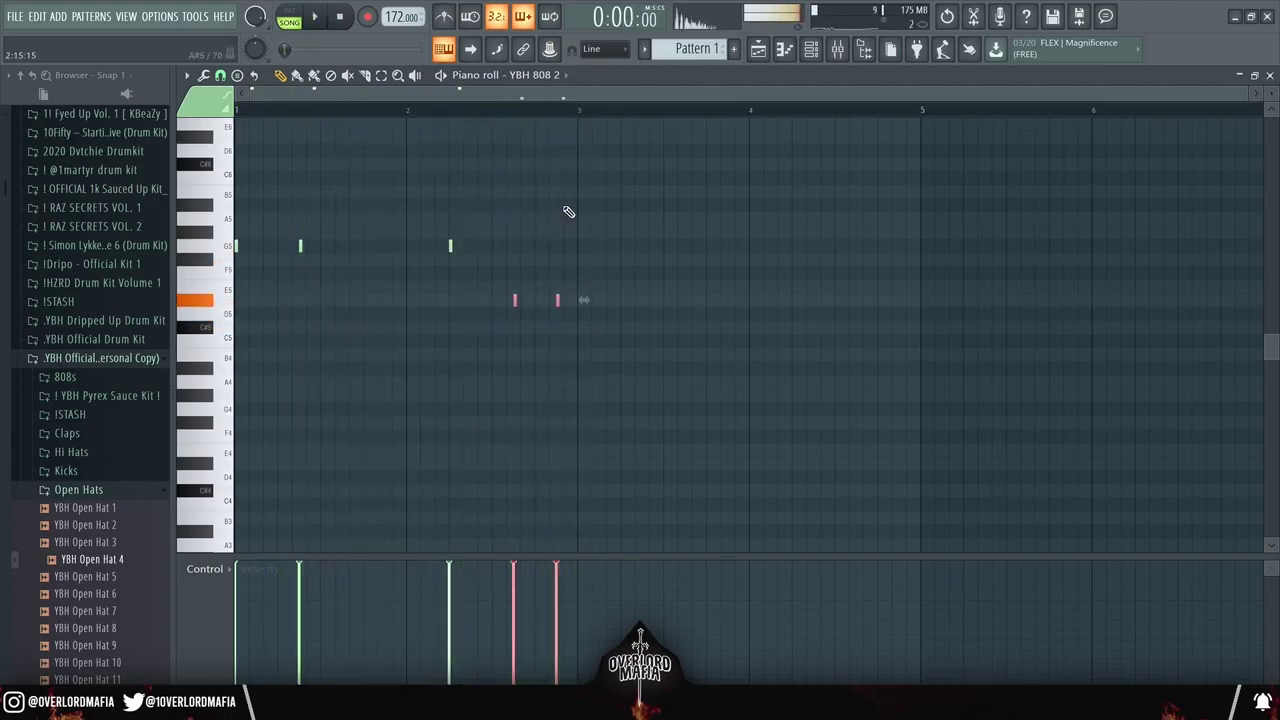
Step: Duplicate the two-bar 808 pattern into bars 3 and 4
drag(579, 113, 259, 115)
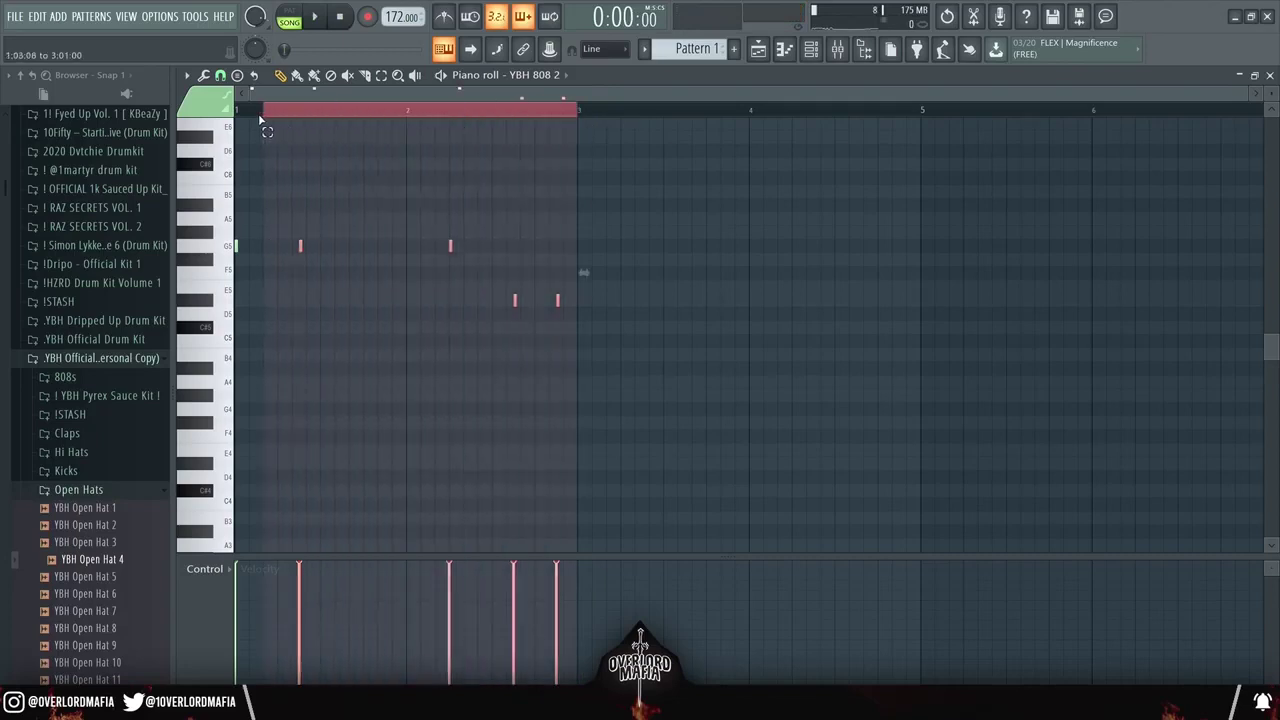
key(ctrl+b)
click(605, 114)
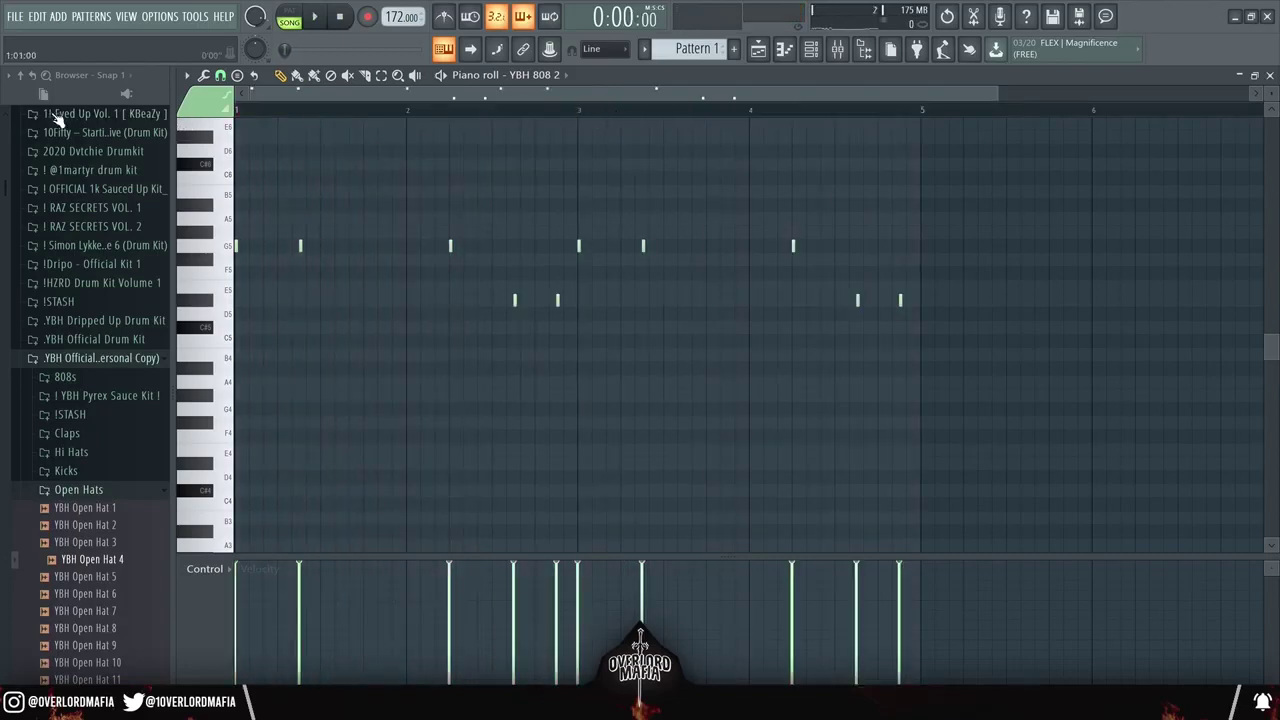
Step: Add a G5 808 note near the end of bar 3 and delete the G5 note in bar 4
key(space)
click(729, 247)
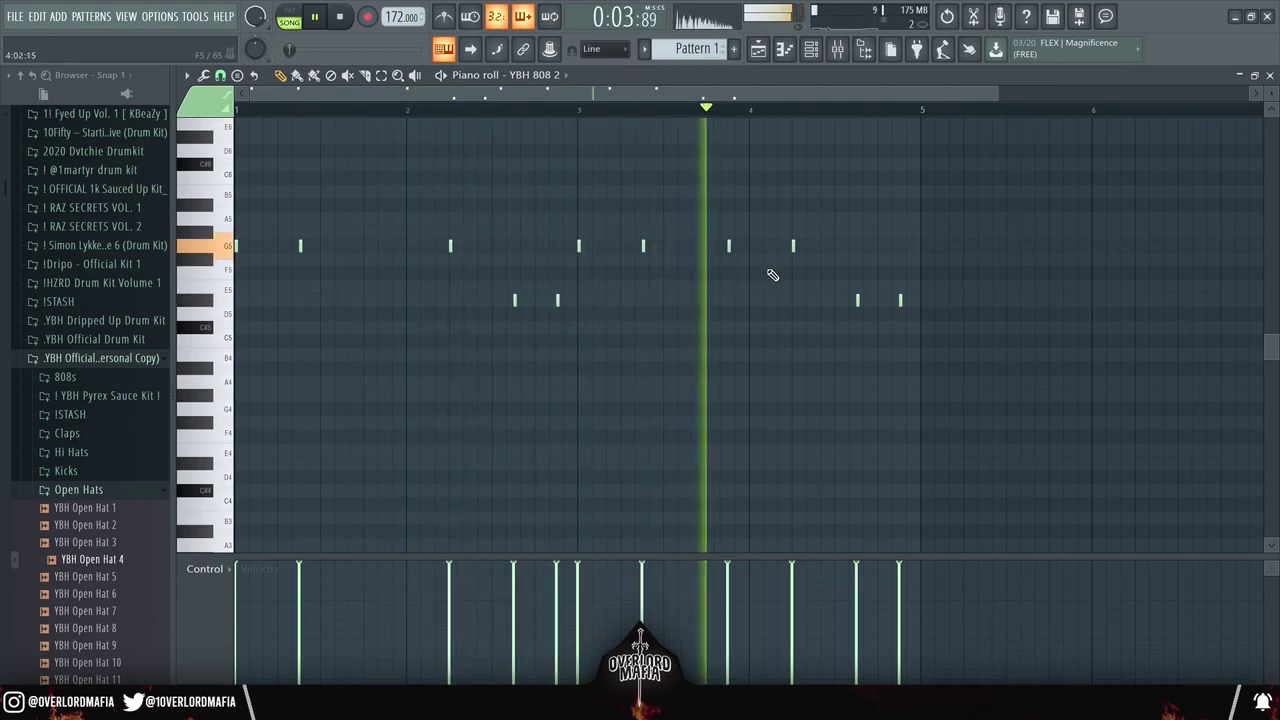
right_click(793, 246)
scroll(812, 118, down, 1)
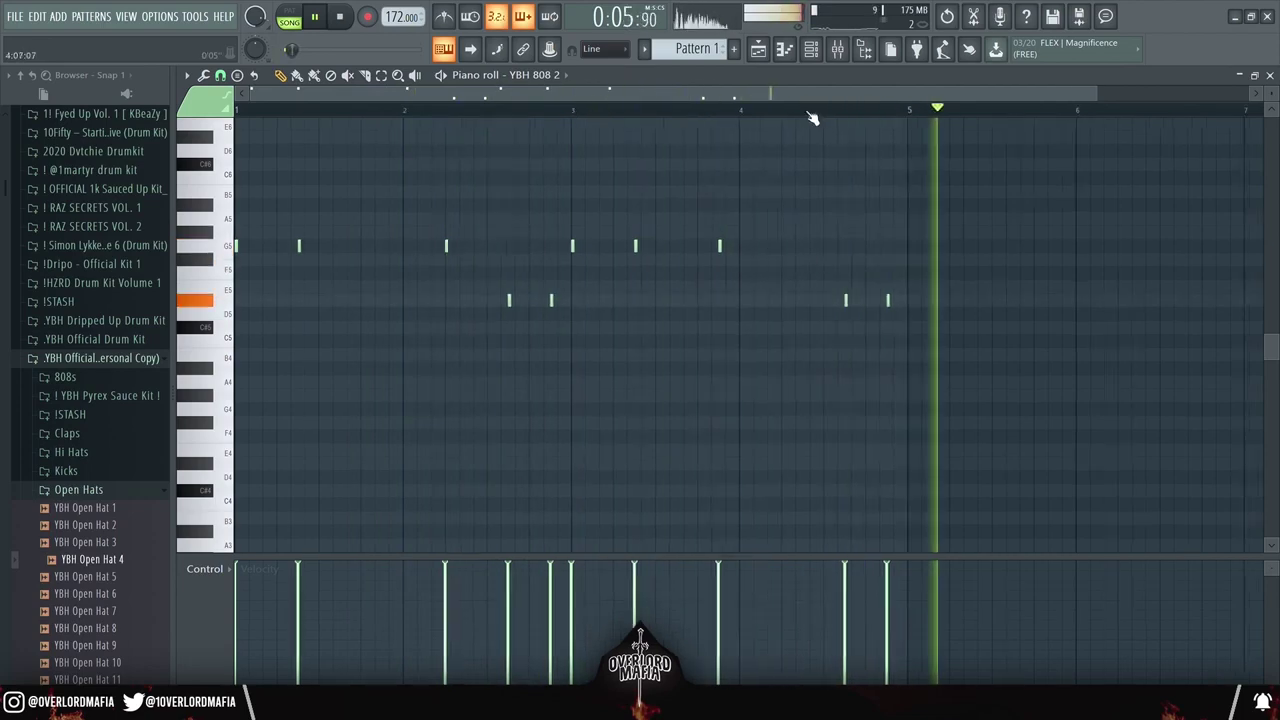
scroll(812, 118, down, 1)
drag(808, 113, 94, 129)
Step: Audition the open hat samples and add YBH Open Hat 4 as a new channel in the channel rack
click(811, 52)
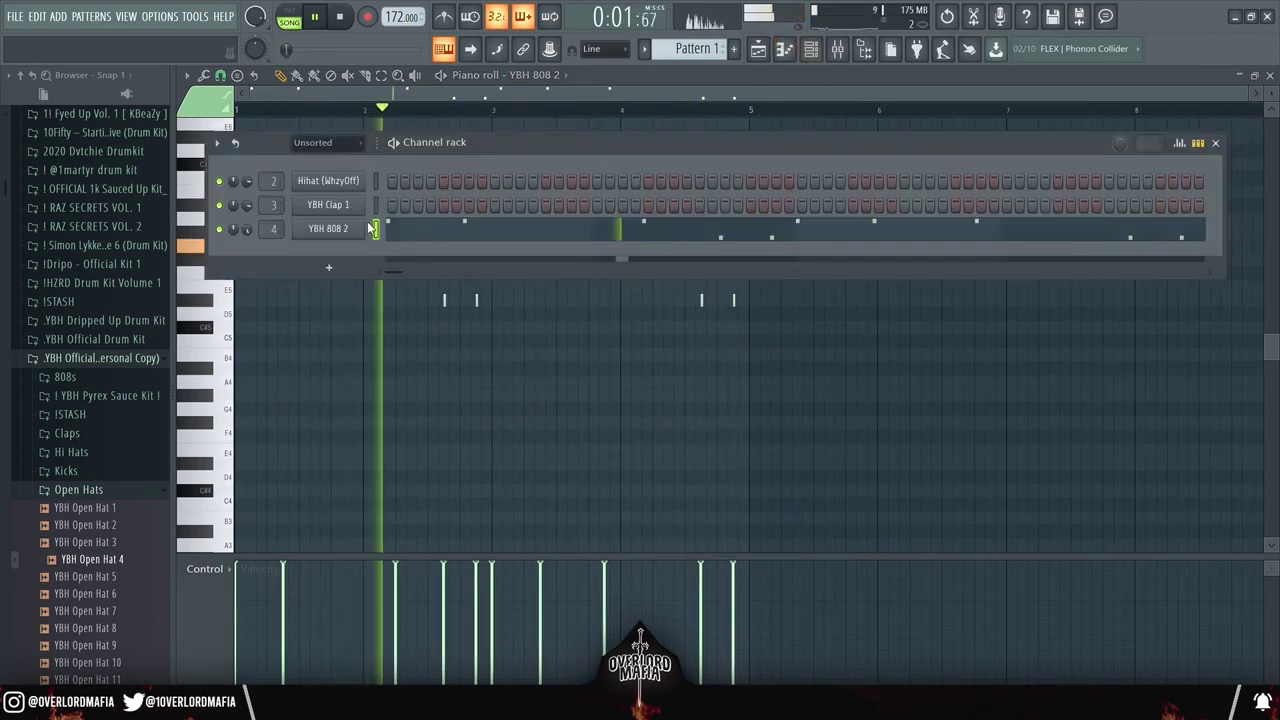
click(115, 560)
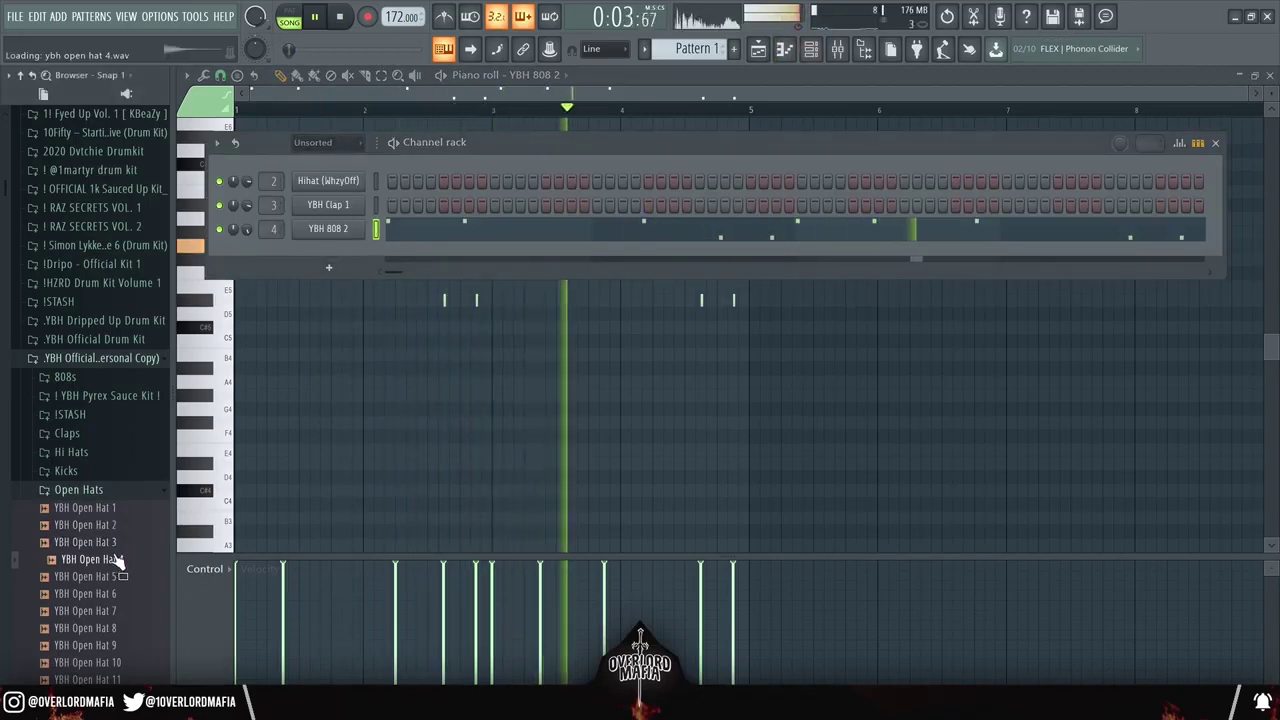
key(Up)
key(Up)
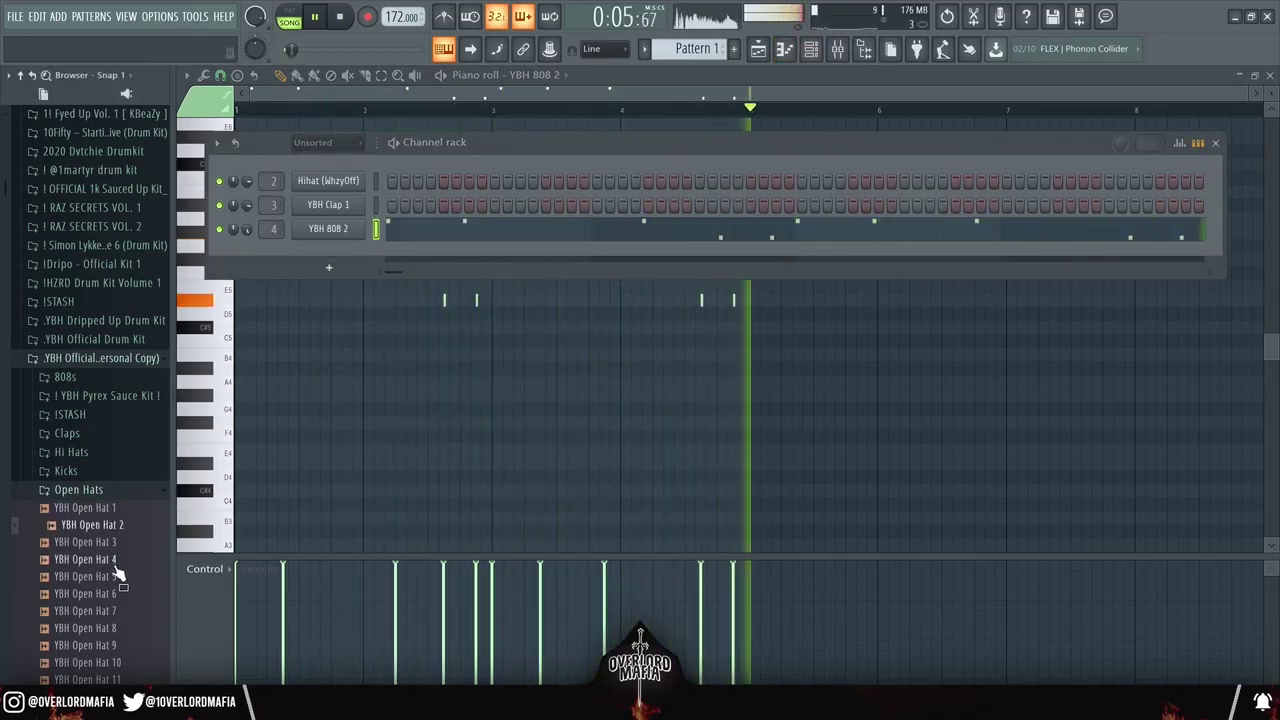
drag(112, 562, 315, 251)
key(space)
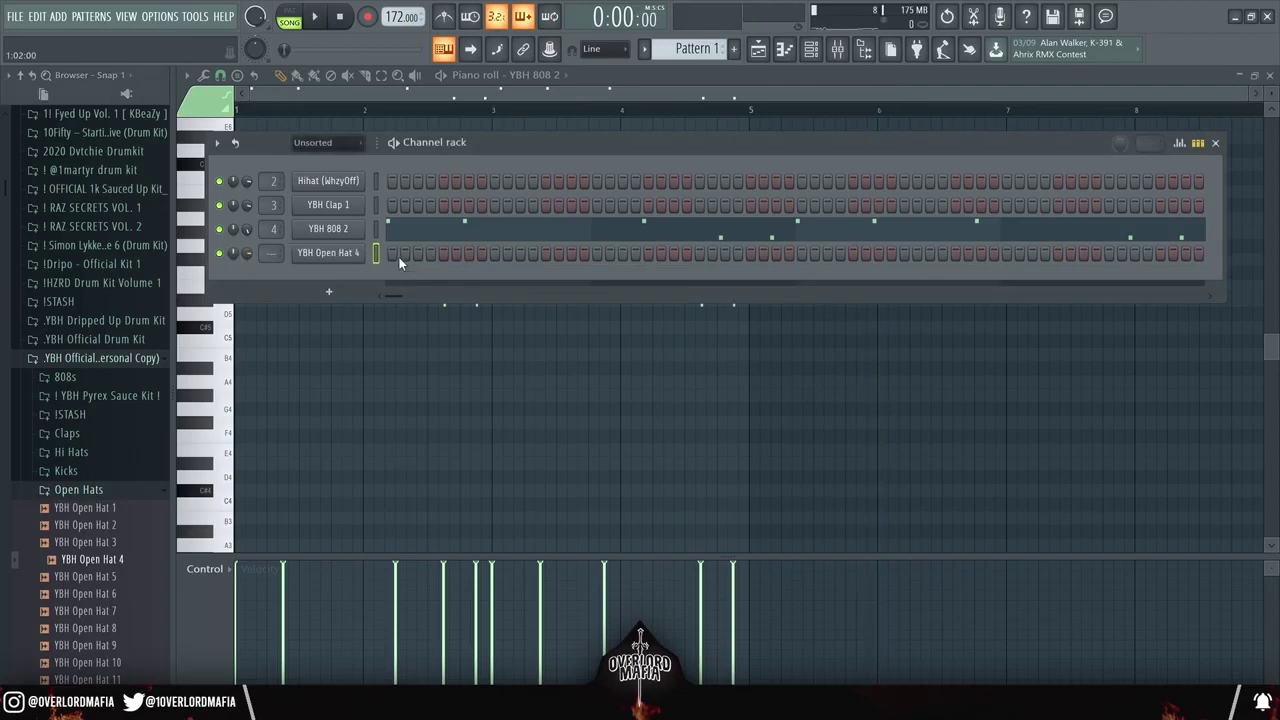
Step: Program YBH Open Hat 4 on steps 1, 13, 33 and 45 and set its channel volume to 71%
key(space)
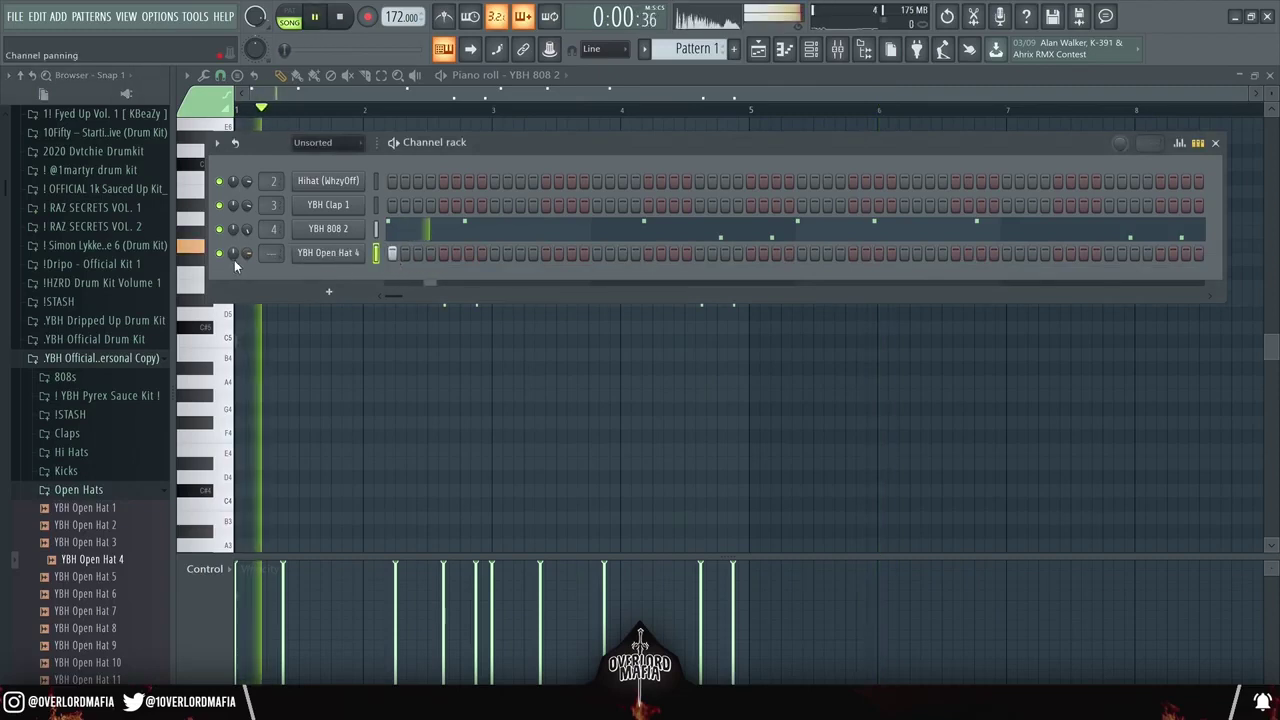
drag(244, 255, 244, 265)
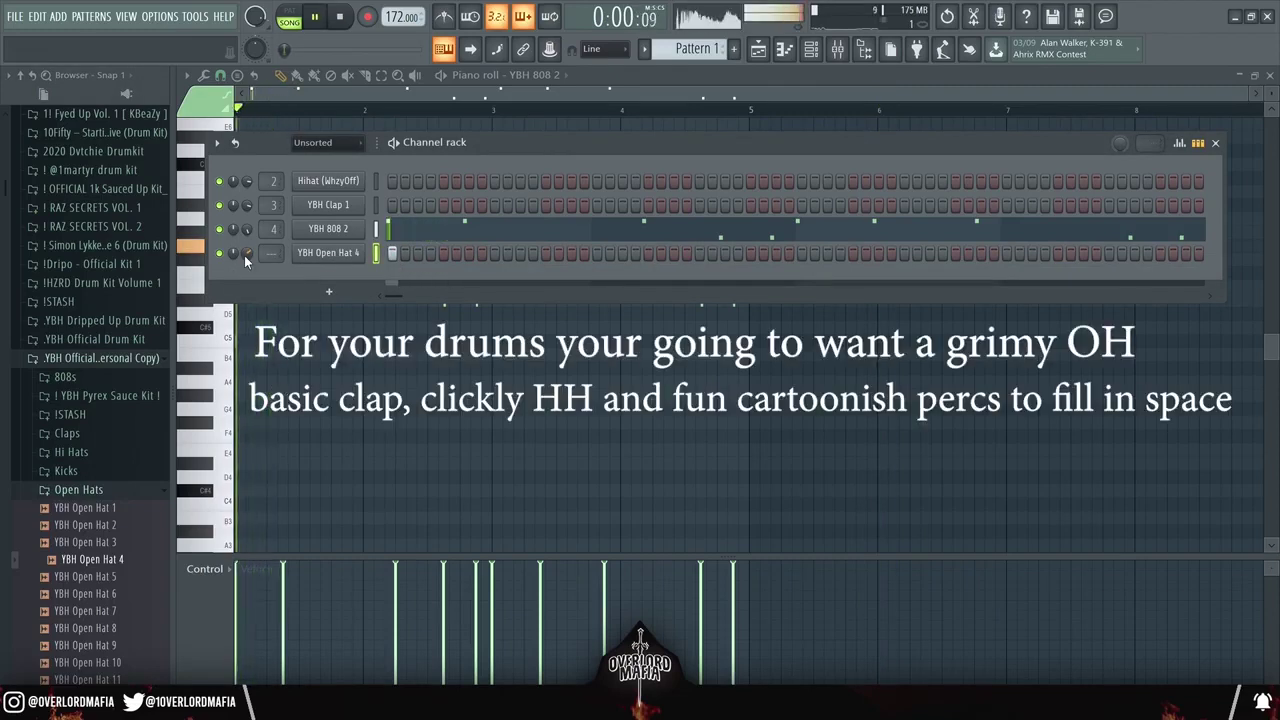
click(546, 253)
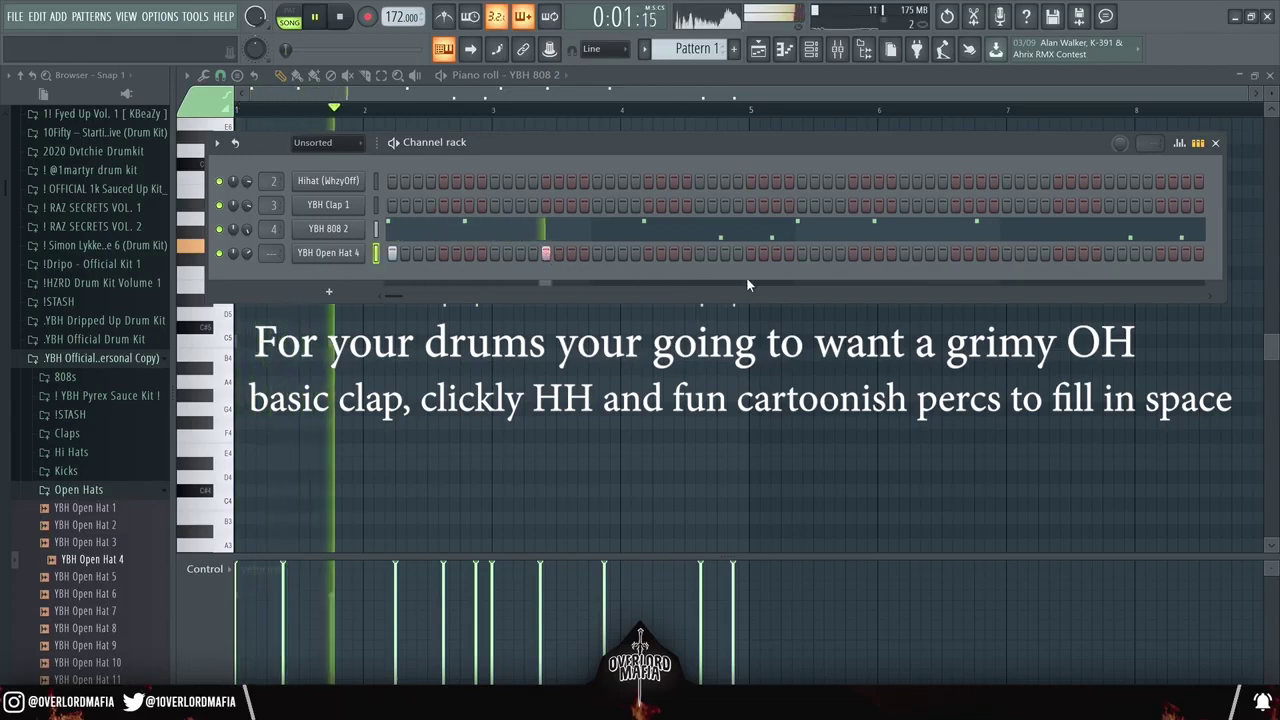
click(800, 254)
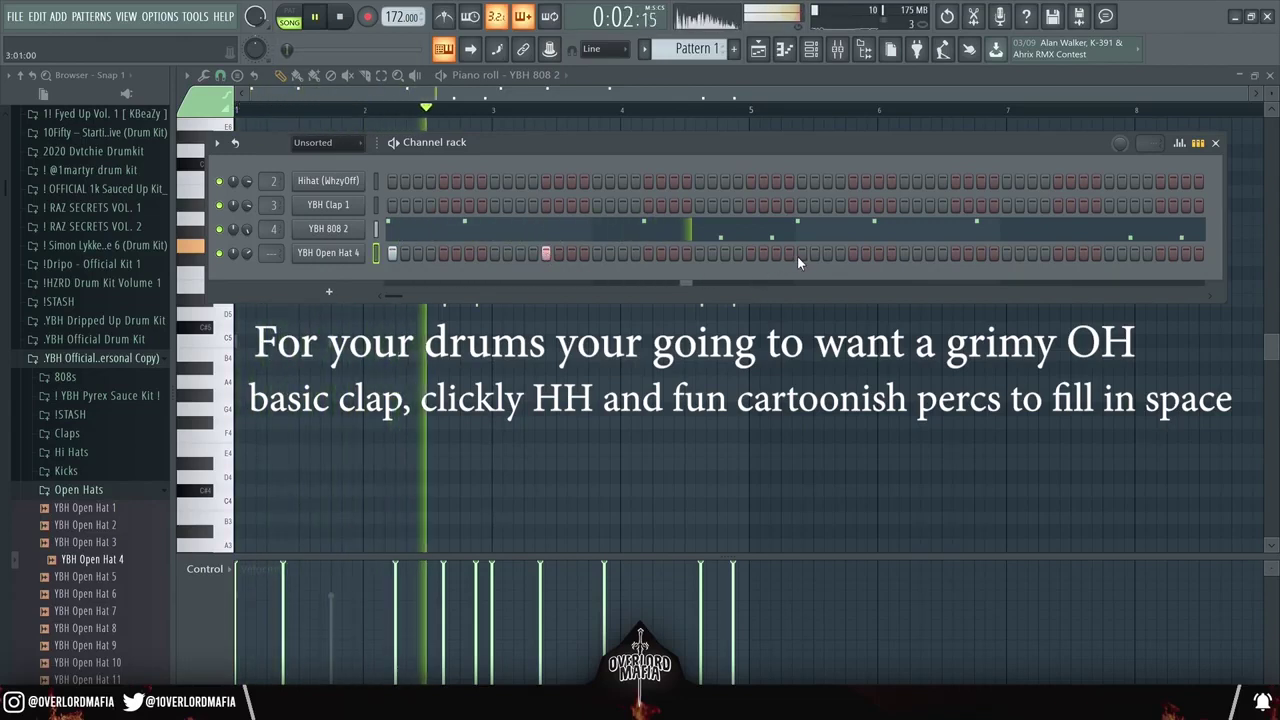
click(956, 254)
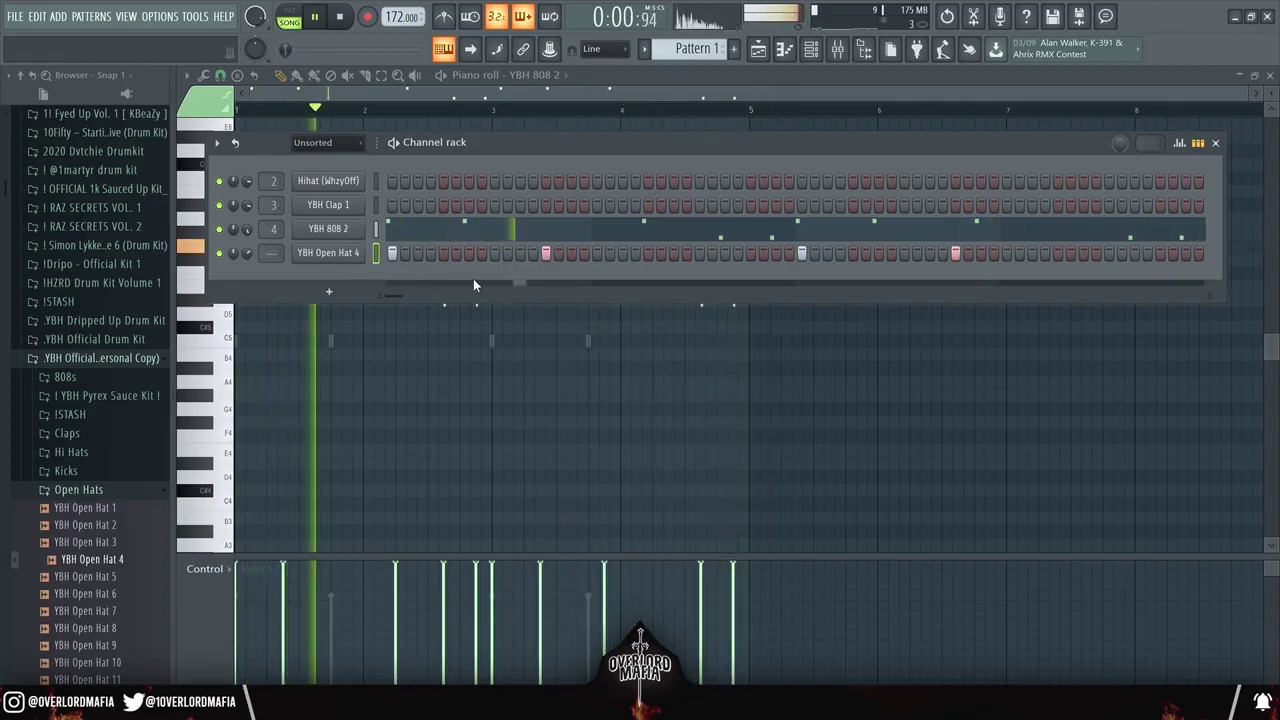
key(space)
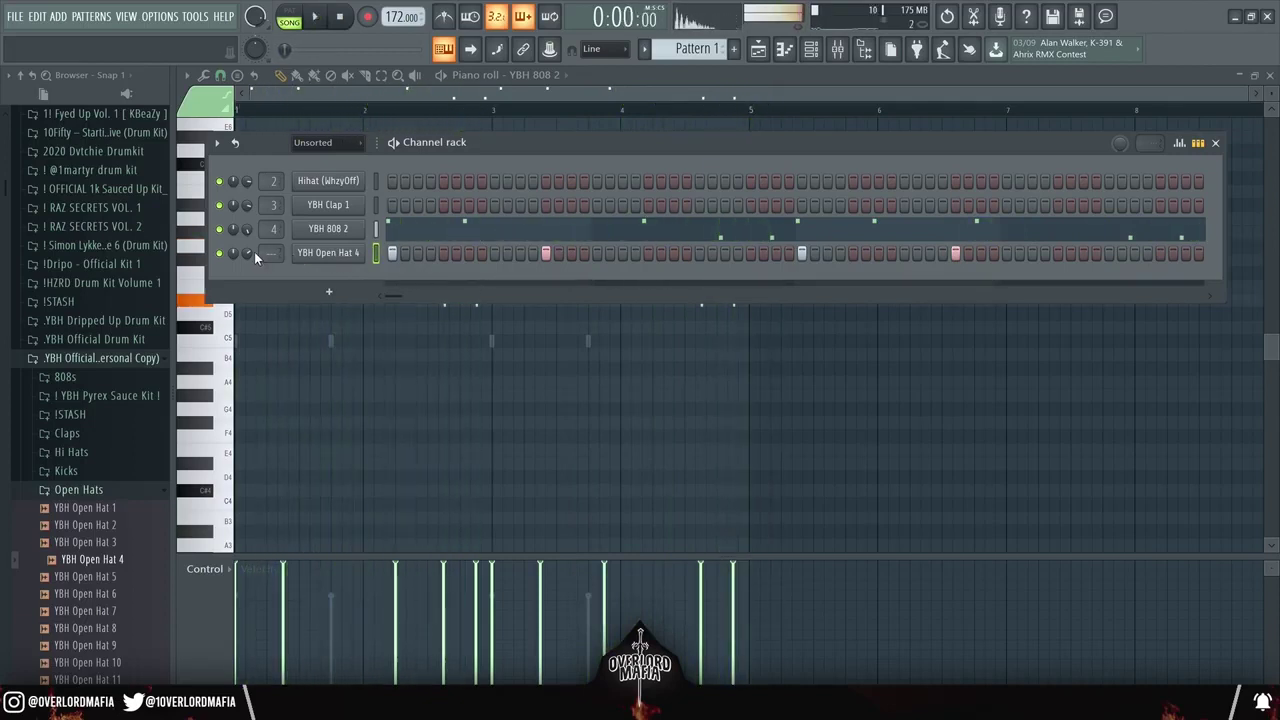
key(space)
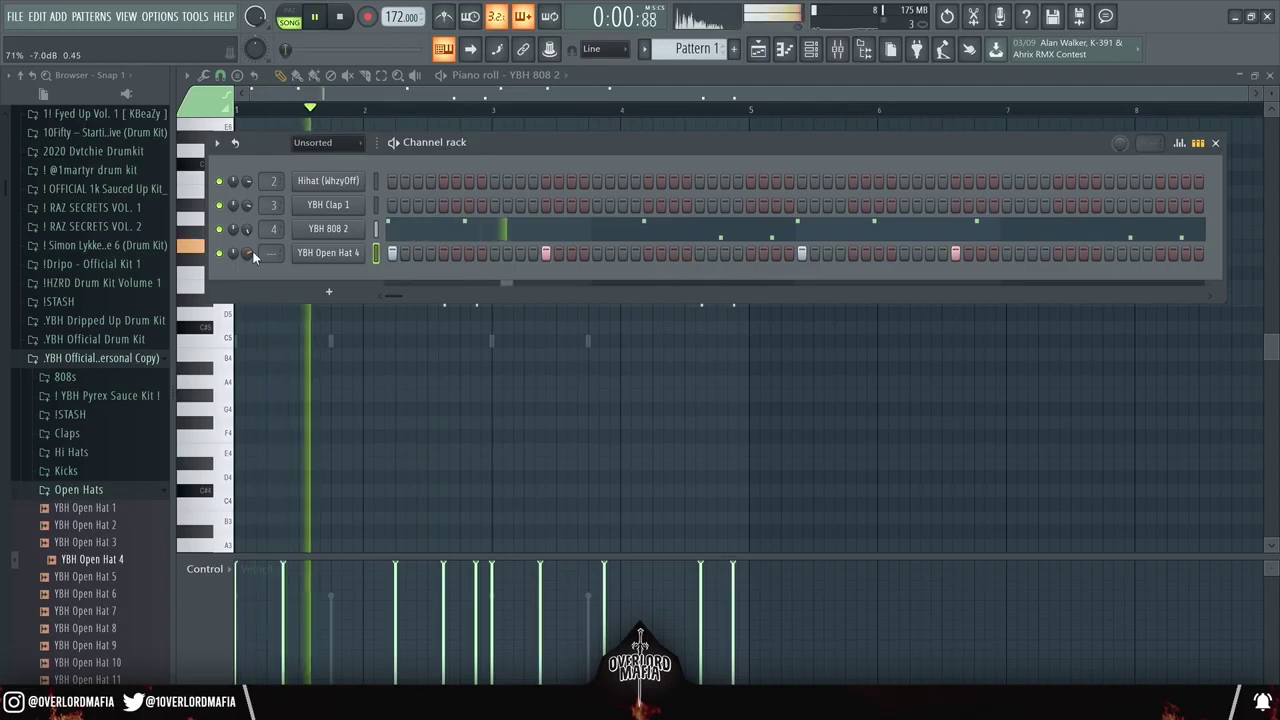
Step: Program YBH Clap 1 on steps 9, 25, 41 and 57
click(494, 206)
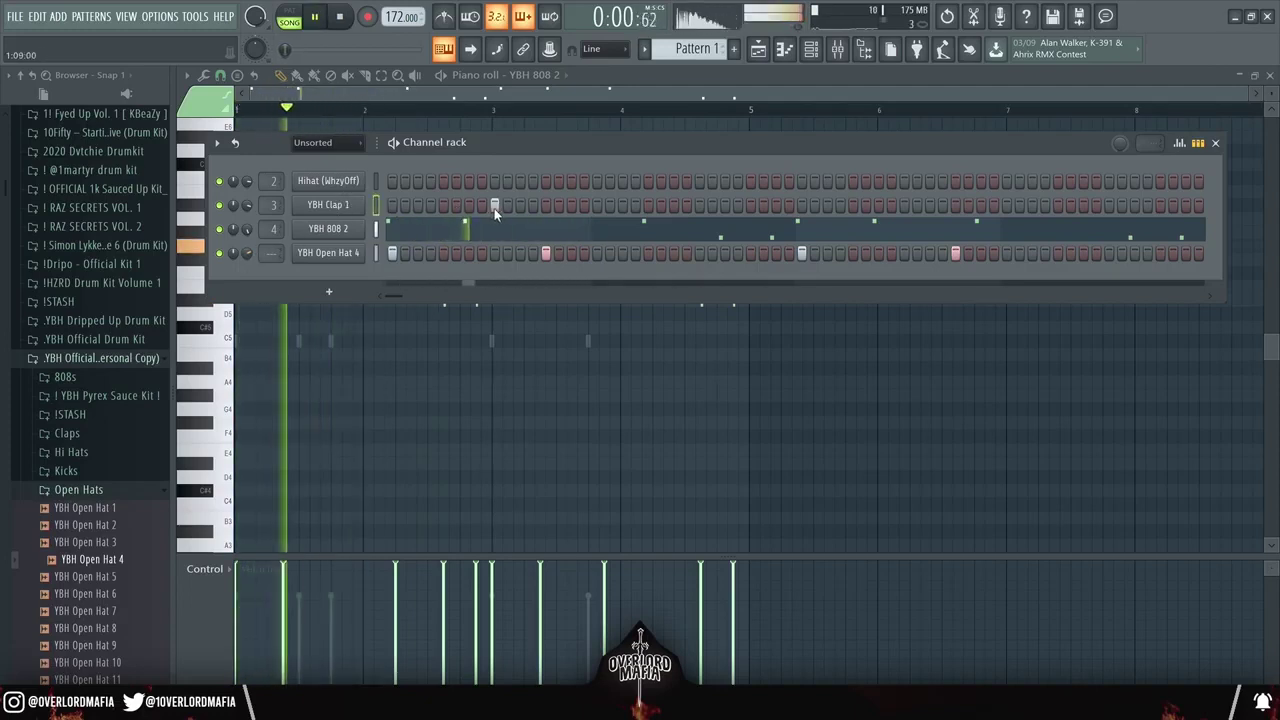
click(700, 206)
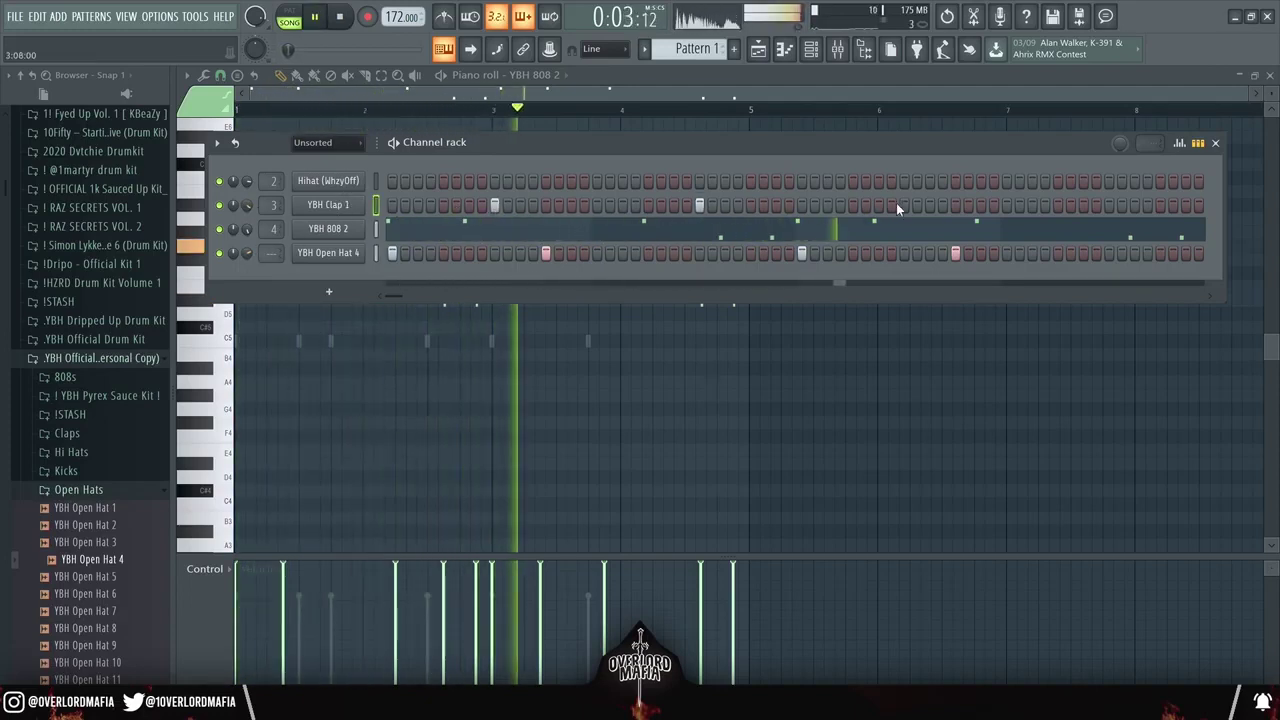
click(1109, 205)
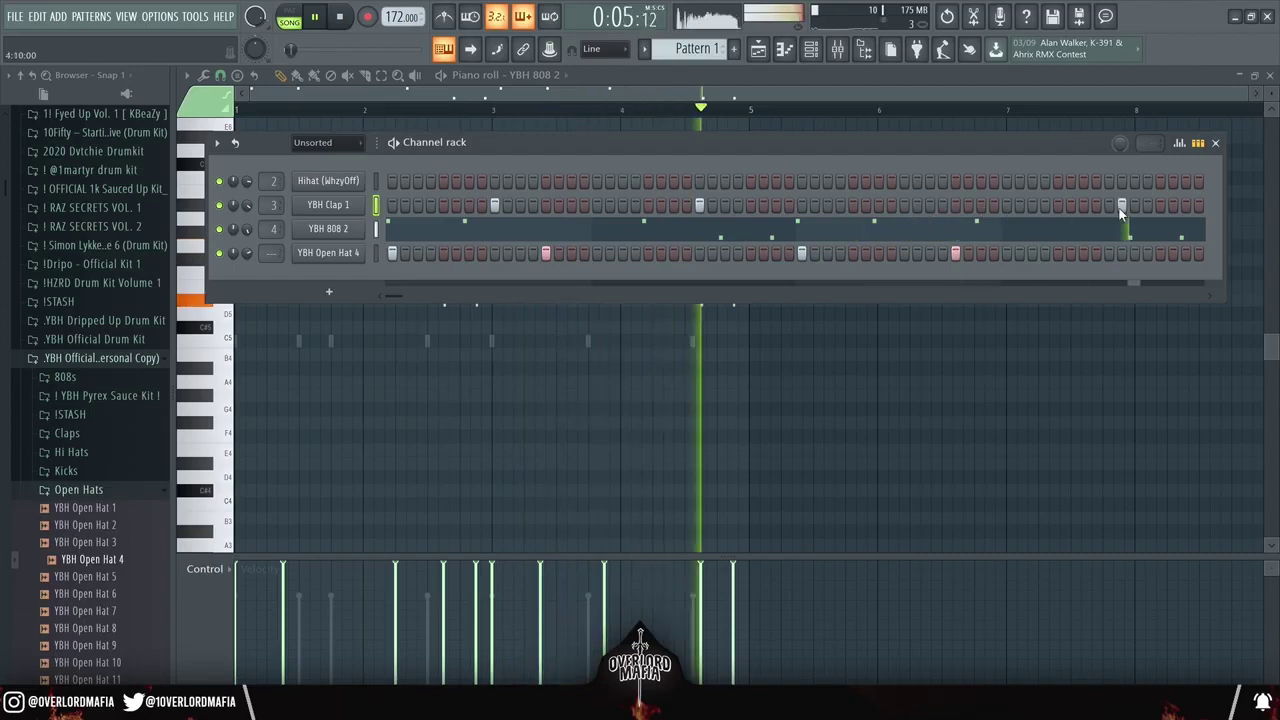
click(903, 206)
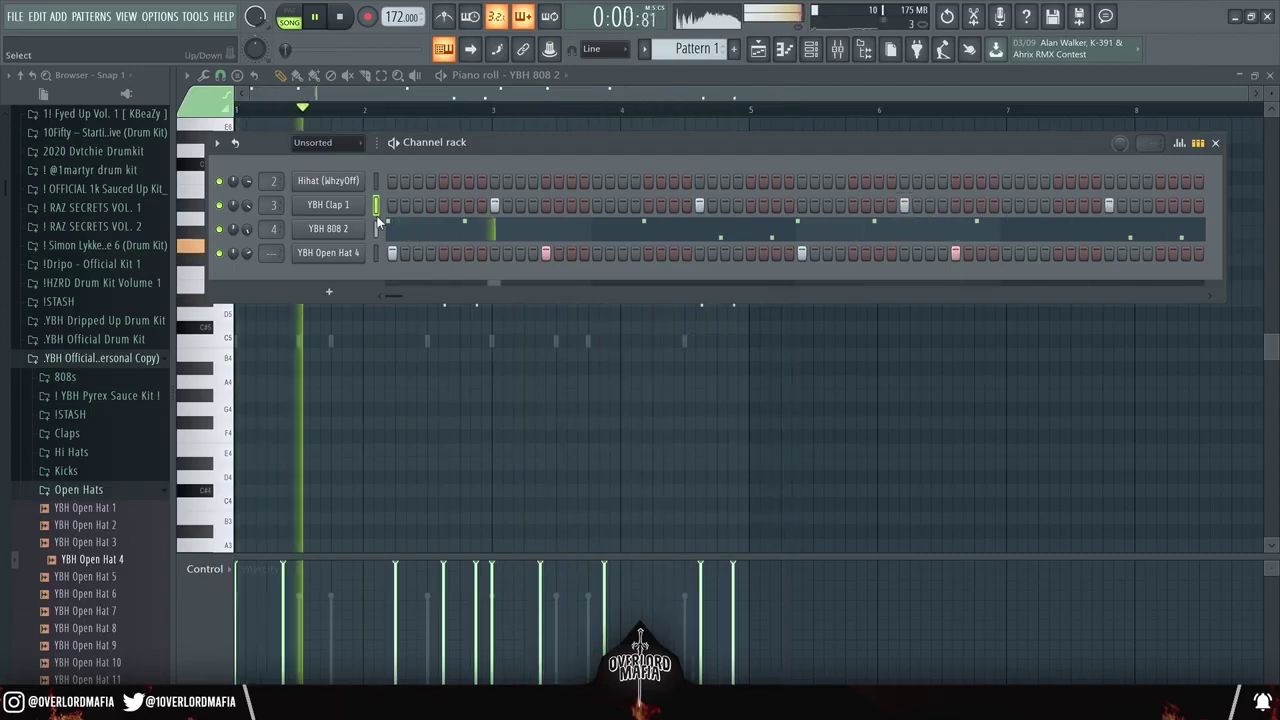
Step: Convert the YBH Clap 1 and YBH Open Hat 4 step sequences into piano roll notes
right_click(339, 205)
click(394, 208)
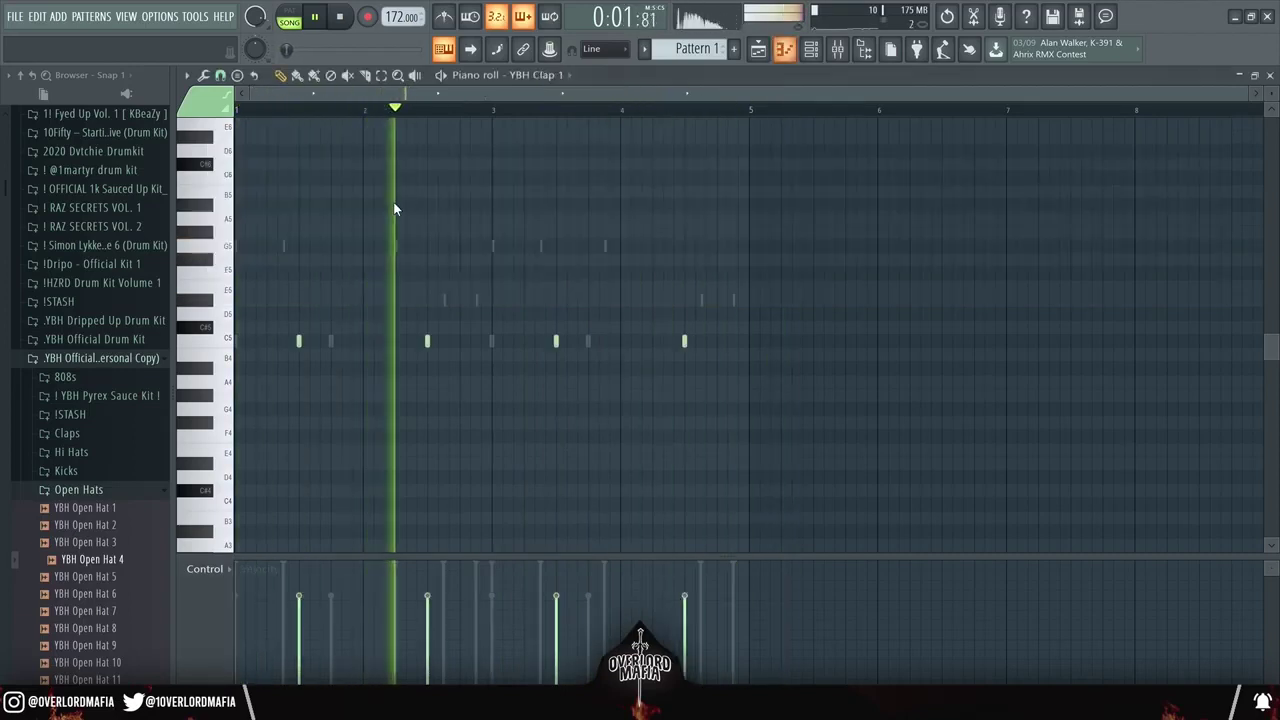
click(810, 49)
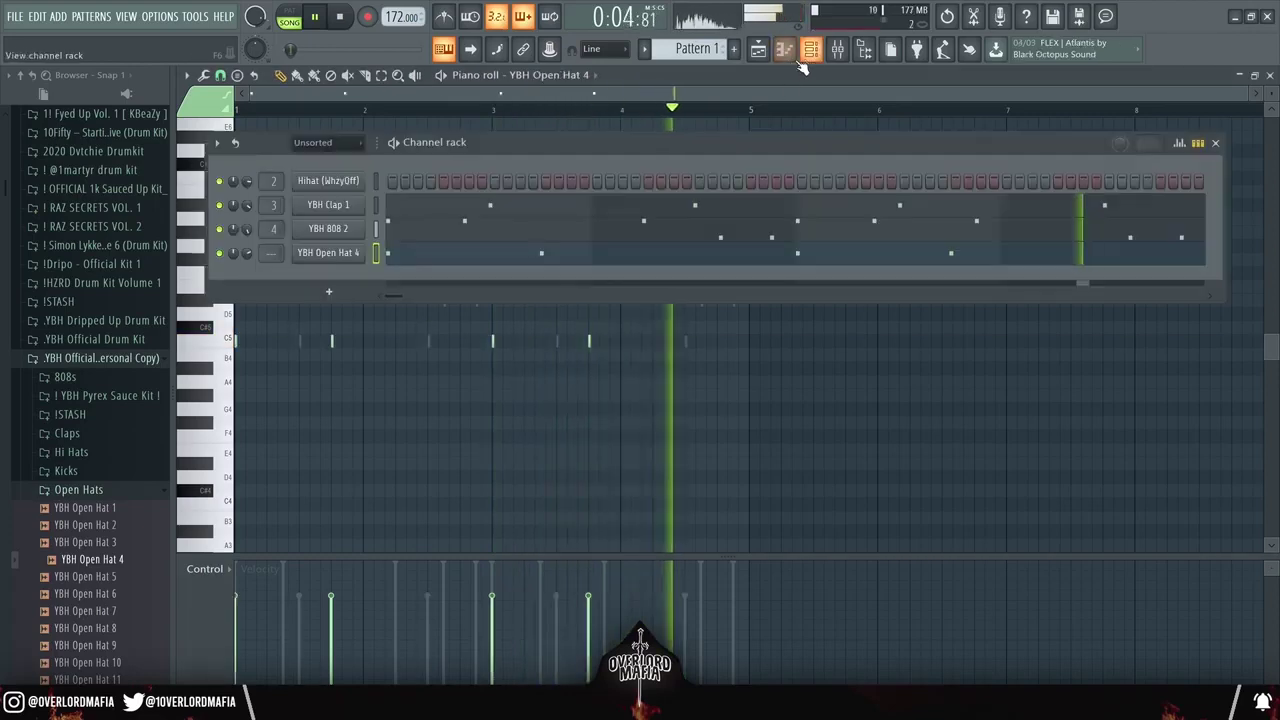
key(space)
Step: Fill every second step of the Hihat (WhzyOff) channel and open that channel in the piano roll
click(757, 50)
click(809, 50)
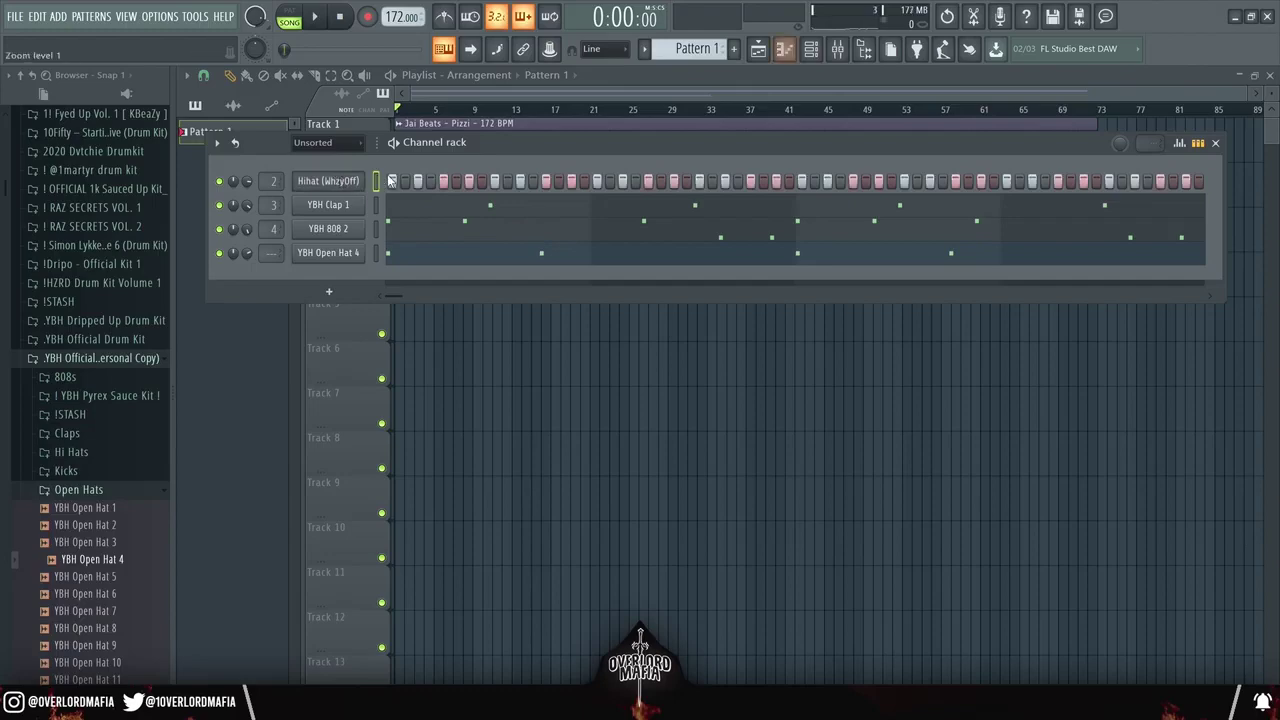
key(F7)
Step: In bar 1 of the hi-hat piano roll, delete the third note and turn the fourth into a three-note roll on A4
scroll(277, 98, up, 5)
right_click(357, 341)
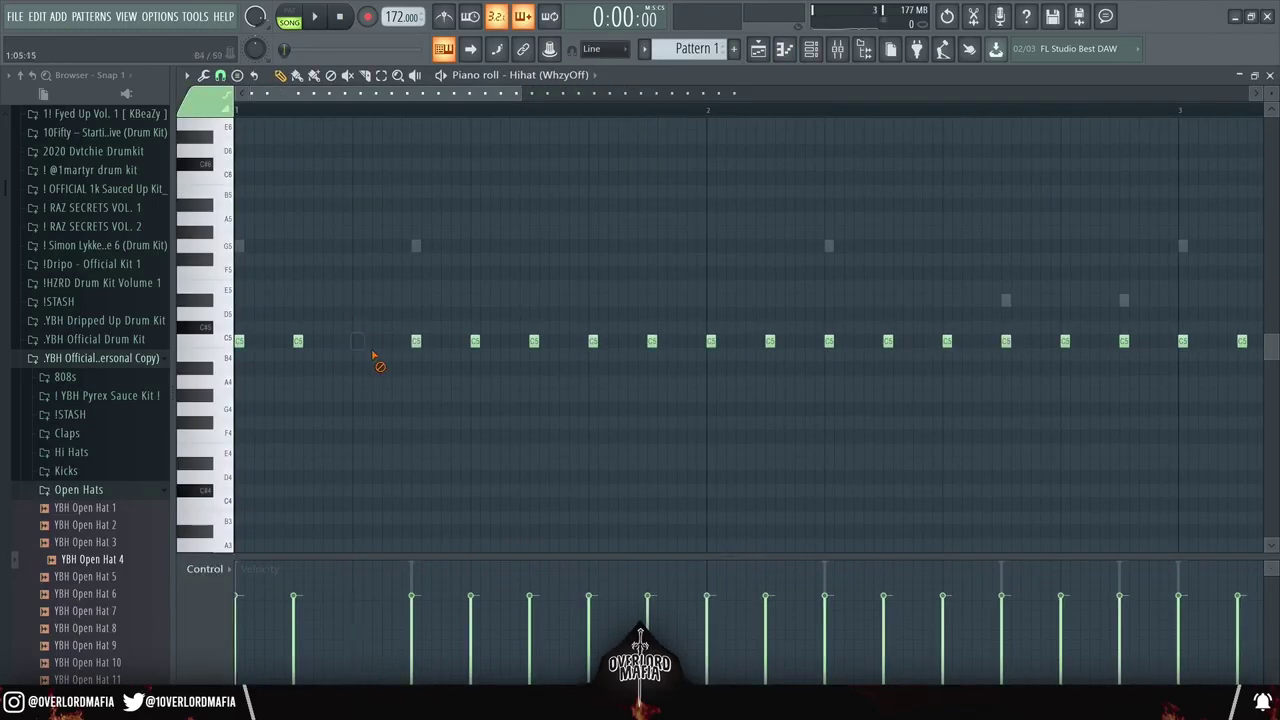
key(space)
click(436, 382)
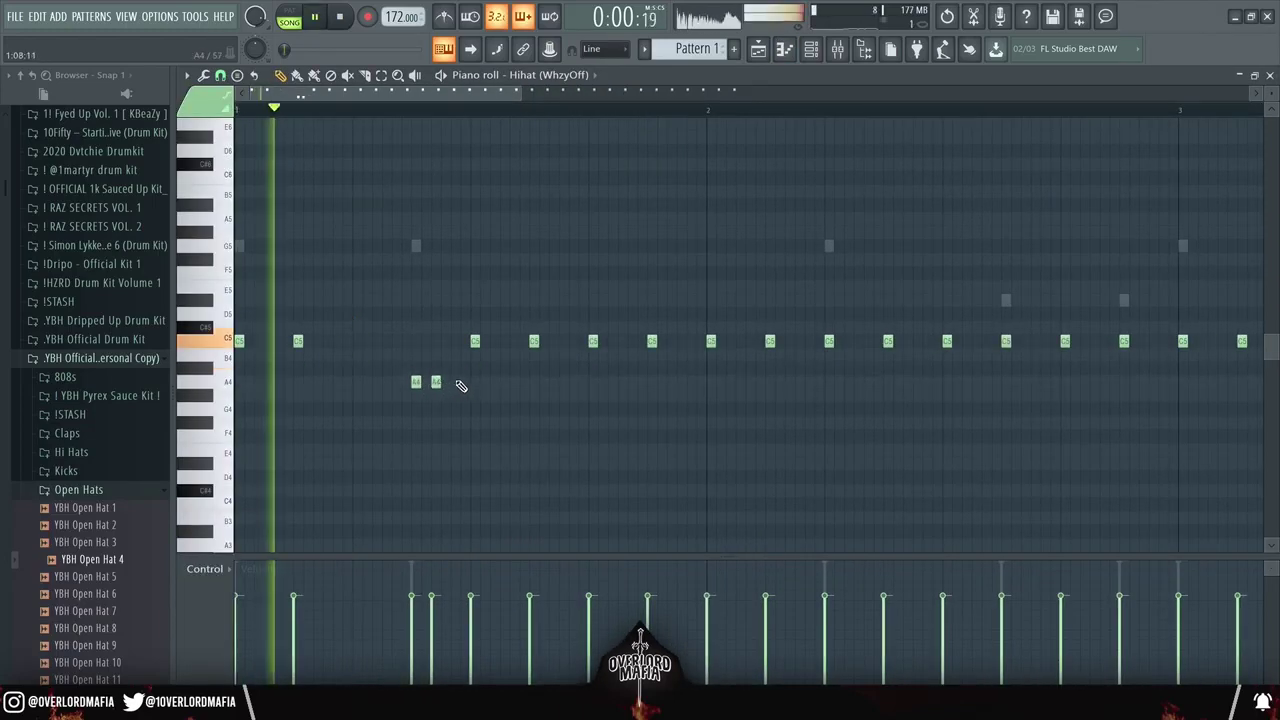
click(456, 382)
Step: Delete the last C5 hi-hat note of bar 1 while listening to the loop
right_click(534, 341)
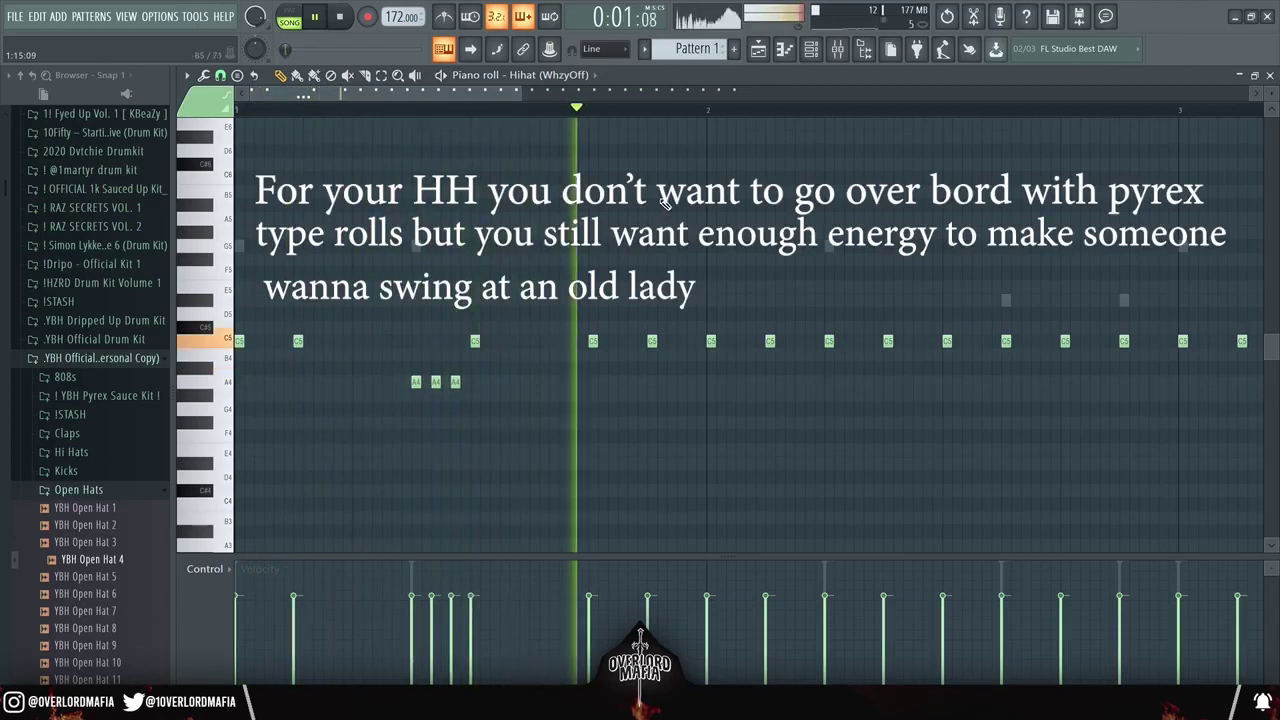
key(space)
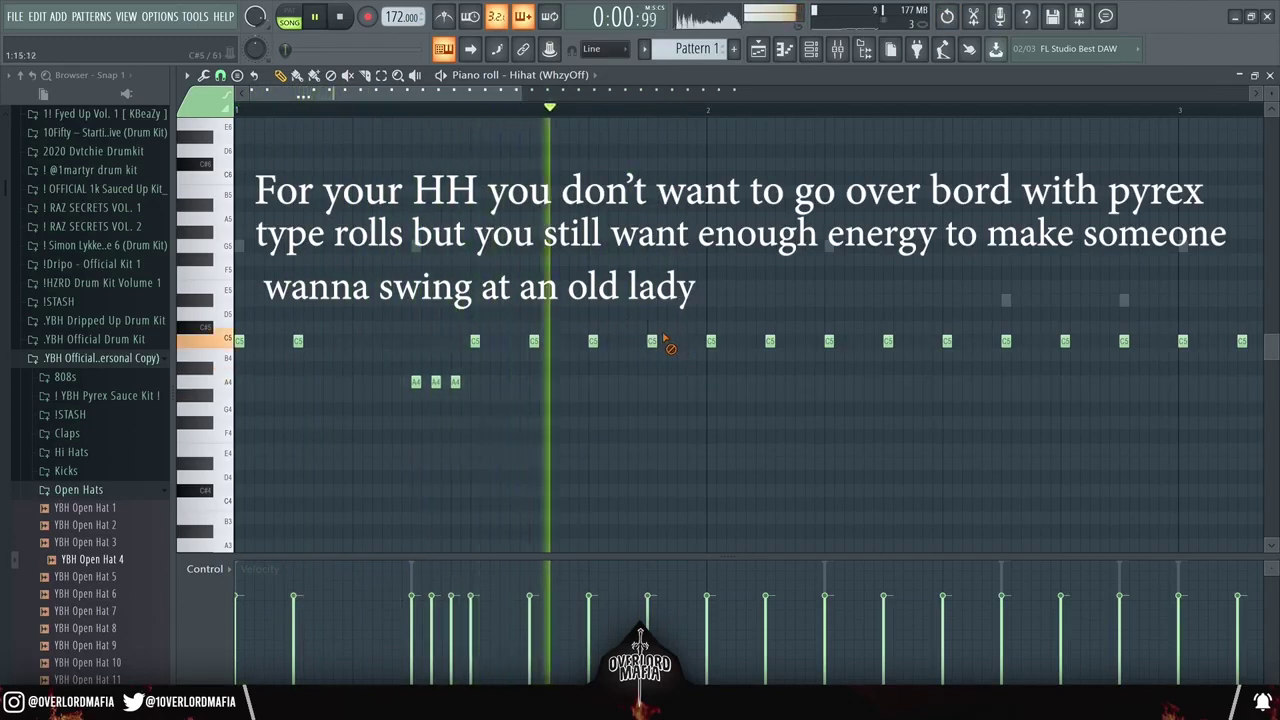
right_click(653, 342)
Step: Turn the third hi-hat note of bar 2 into a three-note roll on D5
key(space)
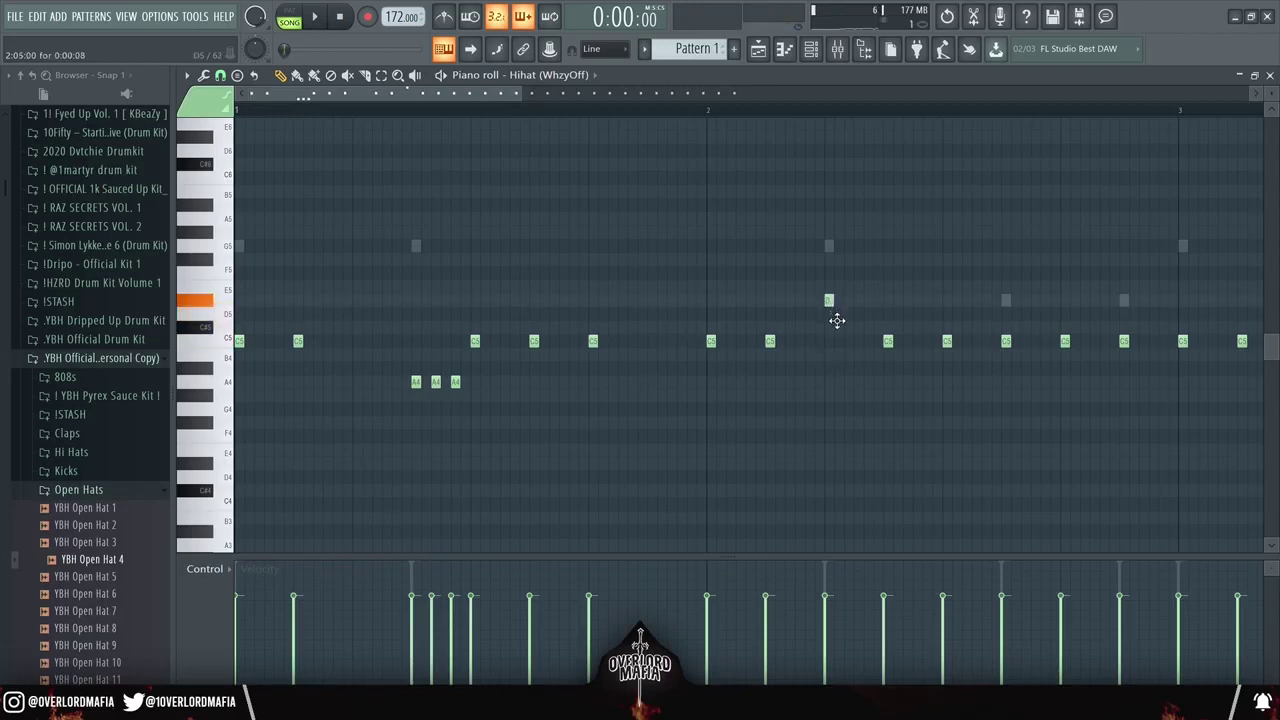
click(869, 316)
key(space)
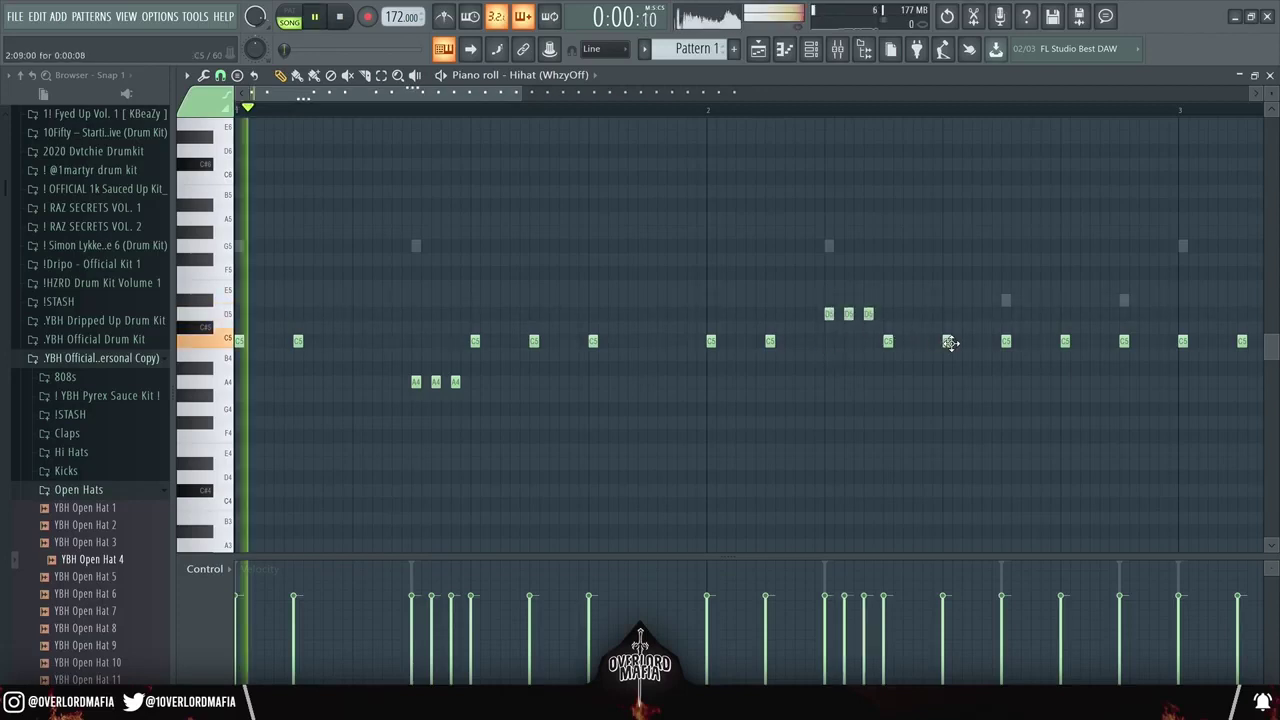
Step: Delete the hi-hat on the sixth eighth of bar 2 and lower that bar's last two hi-hats to A#4
right_click(1006, 341)
scroll(972, 118, down, 2)
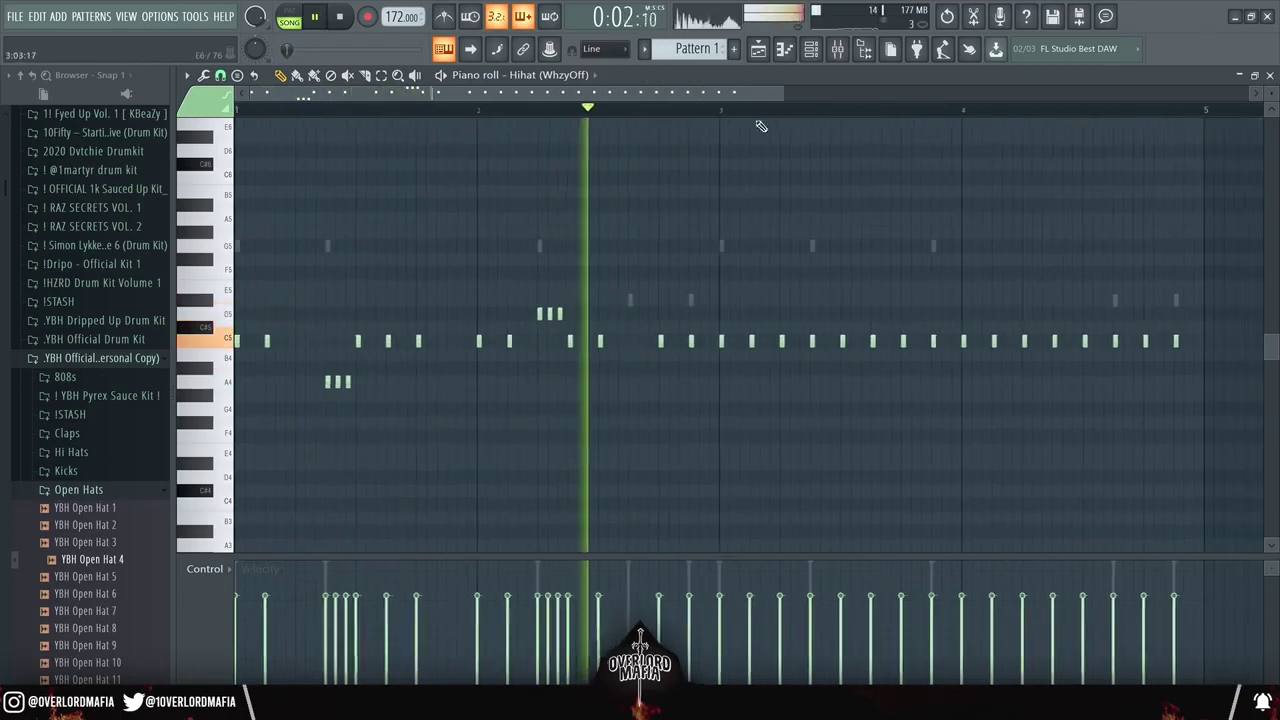
key(space)
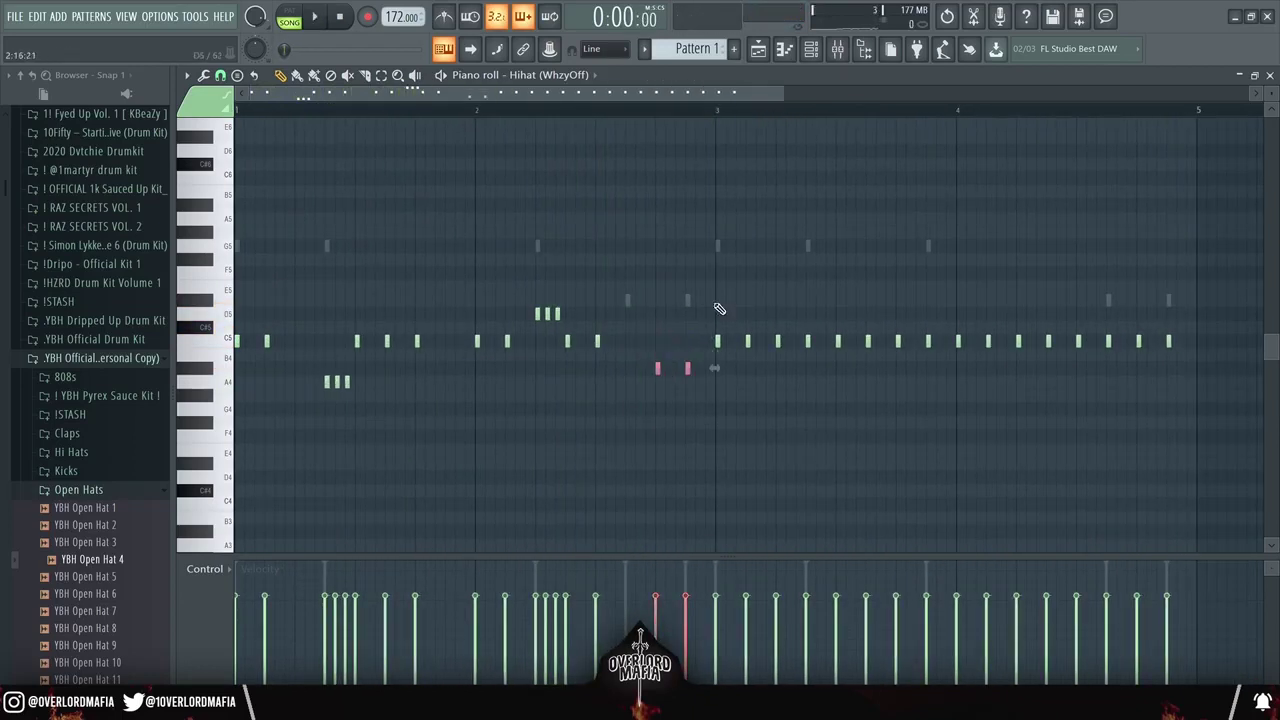
Step: Clear the plain hi-hats from bars 3 and 4 and fill them with a copy of the bars 1–2 hi-hat pattern
scroll(720, 113, down, 2)
right_click(733, 341)
right_click(717, 341)
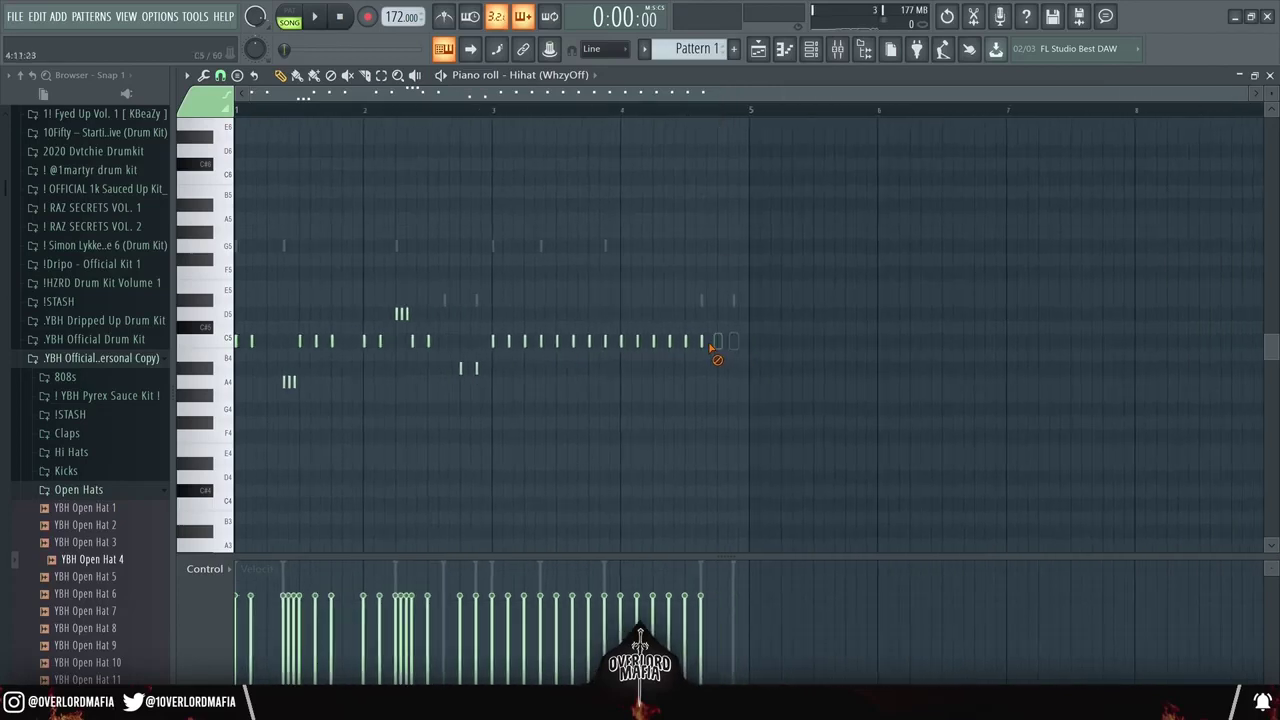
key(ctrl+b)
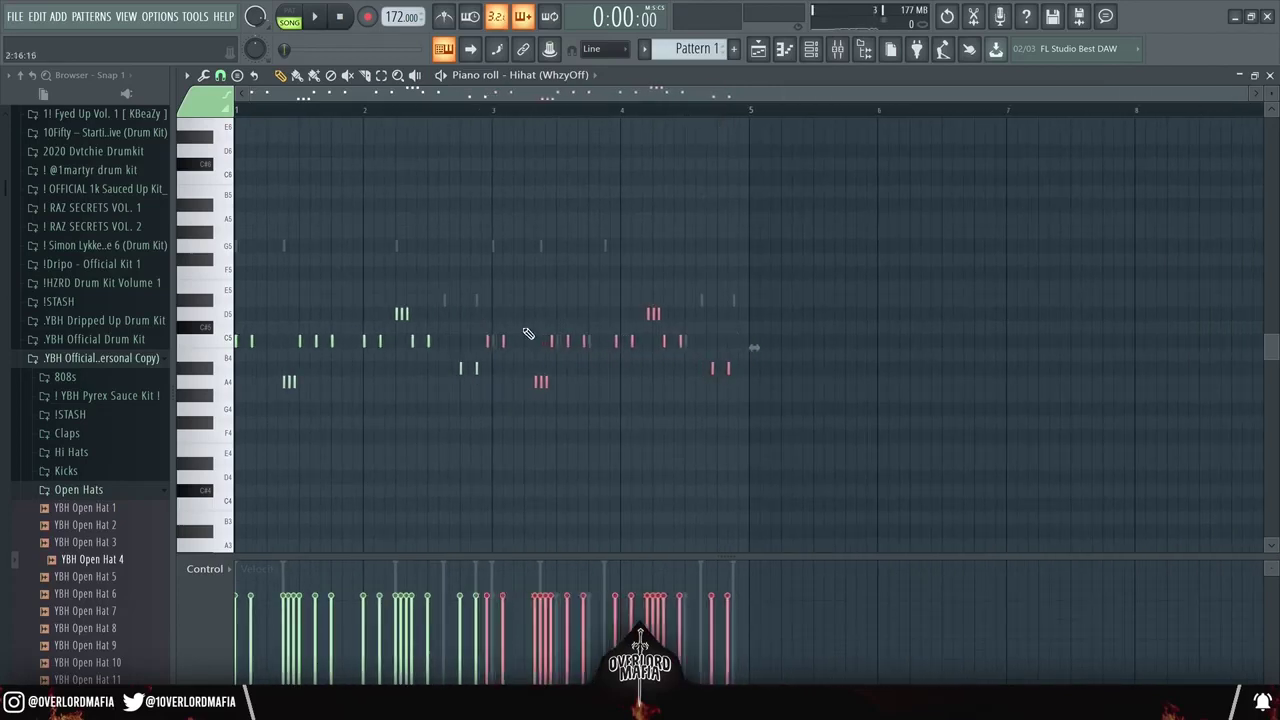
ctrl+click(515, 222)
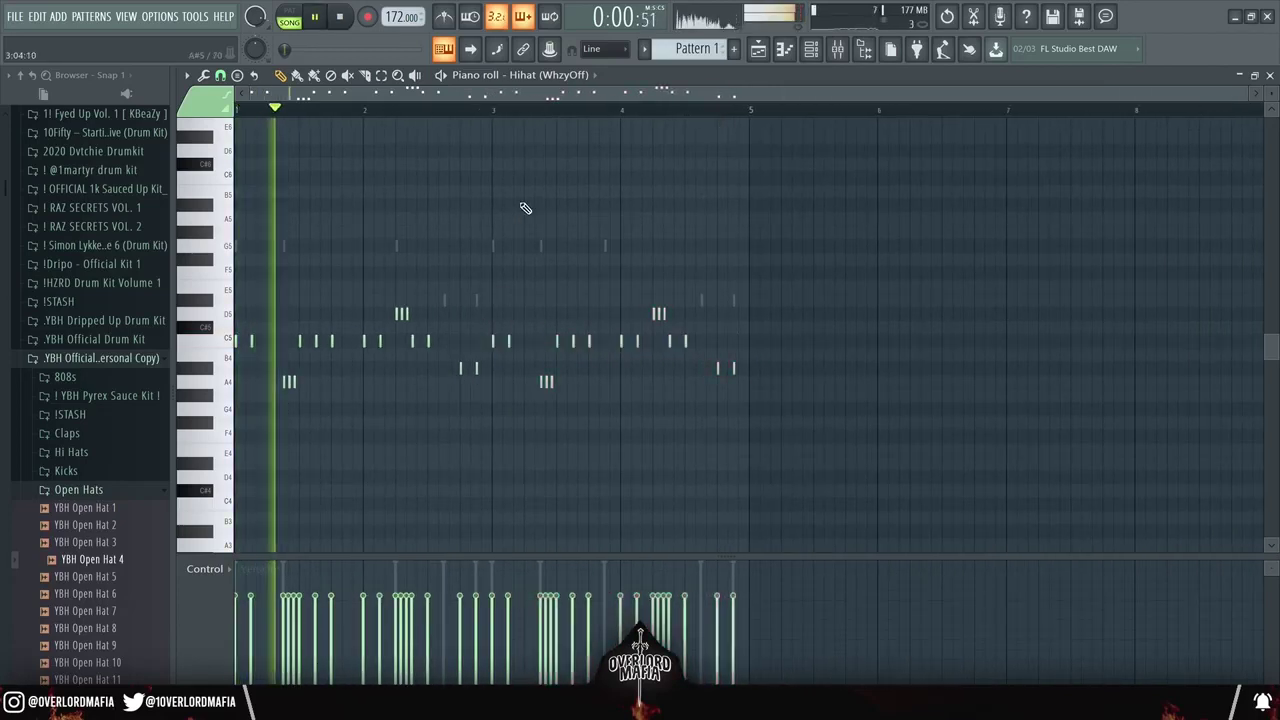
Step: Fill the gap between the last two C5 hi-hats of bar 3 with a fast five-note roll of falling velocity
scroll(595, 115, up, 4)
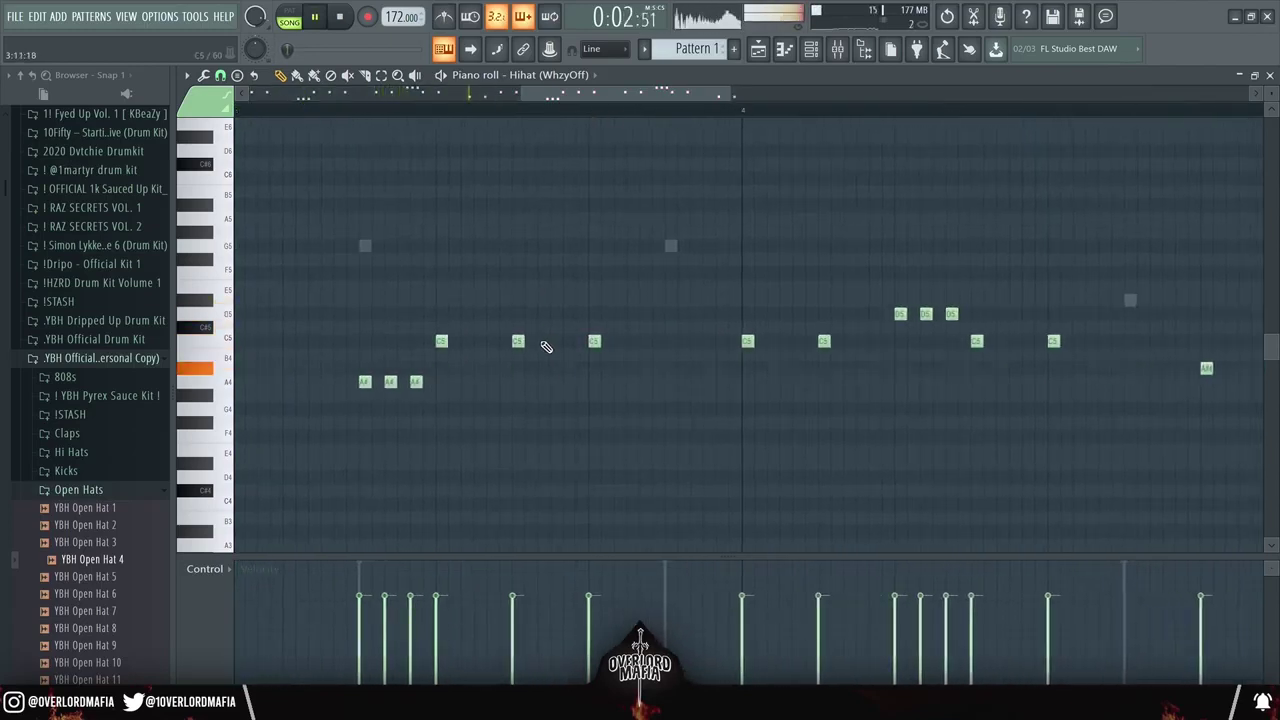
ctrl+click(517, 341)
key(space)
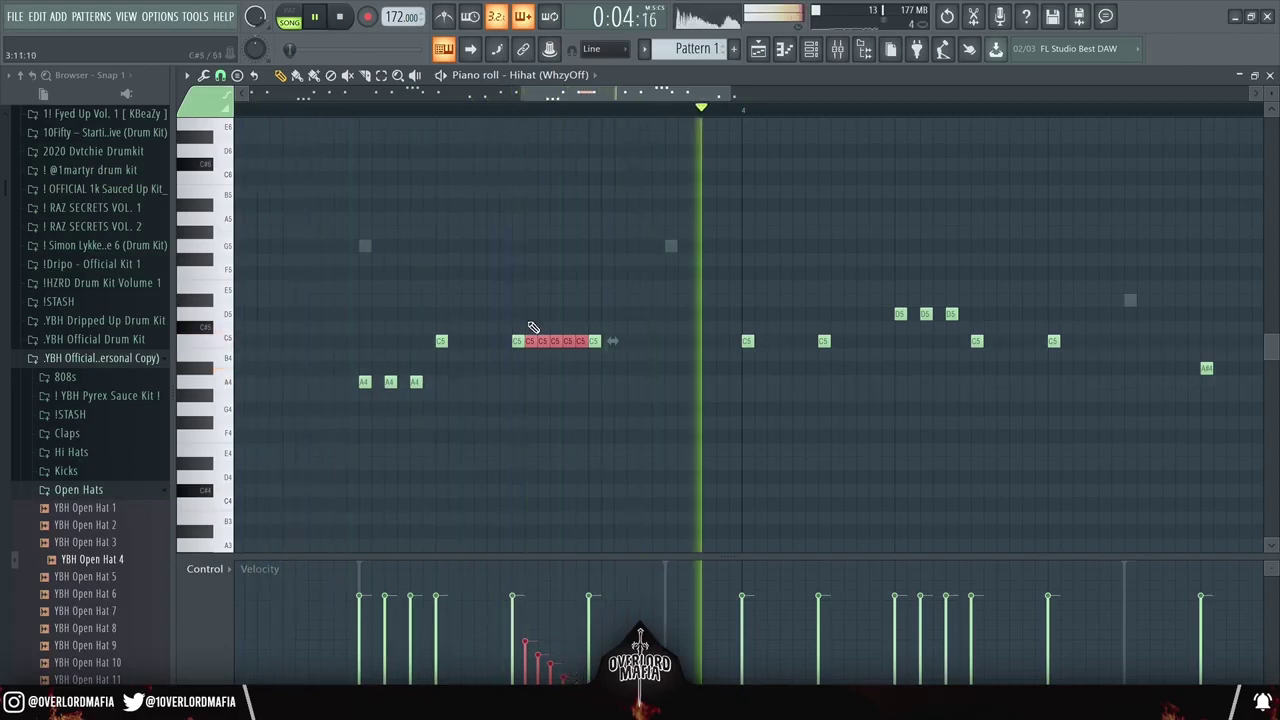
key(space)
Step: In bar 4, replace the D5 roll with a single C5 hi-hat and put a three-note A#4 roll on the fourth eighth
scroll(632, 118, down, 3)
scroll(720, 117, up, 3)
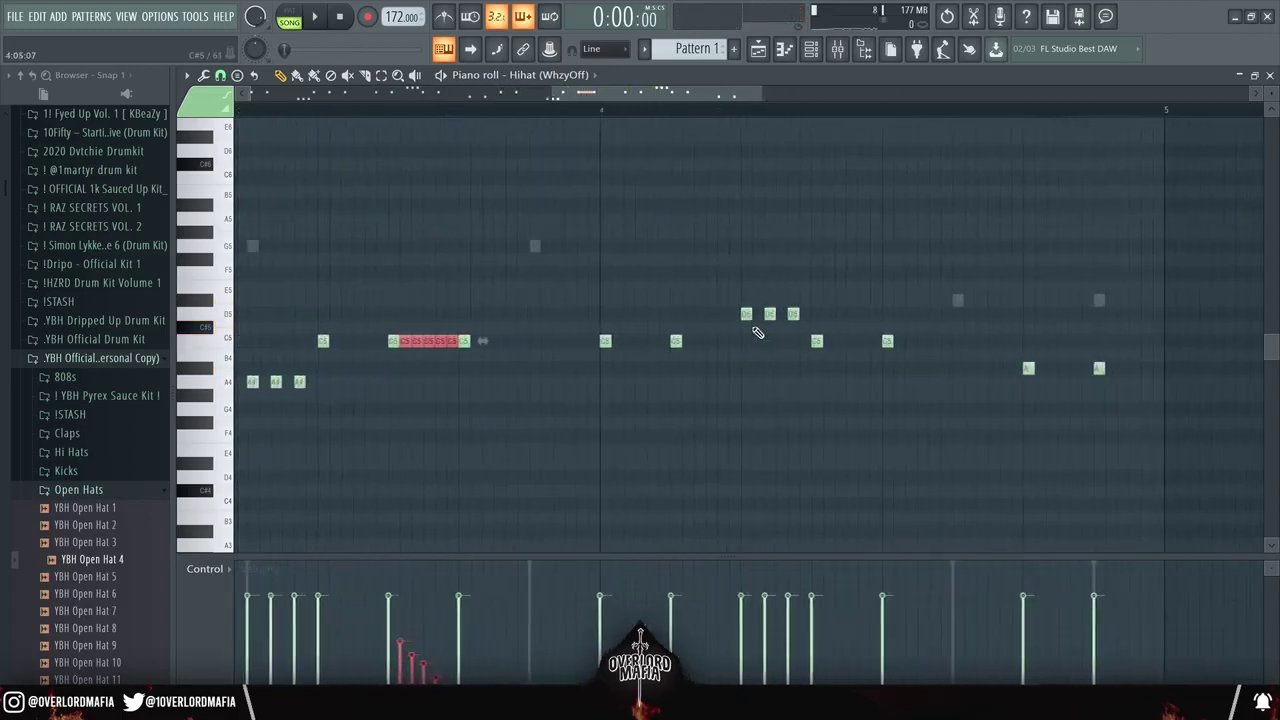
right_click(775, 315)
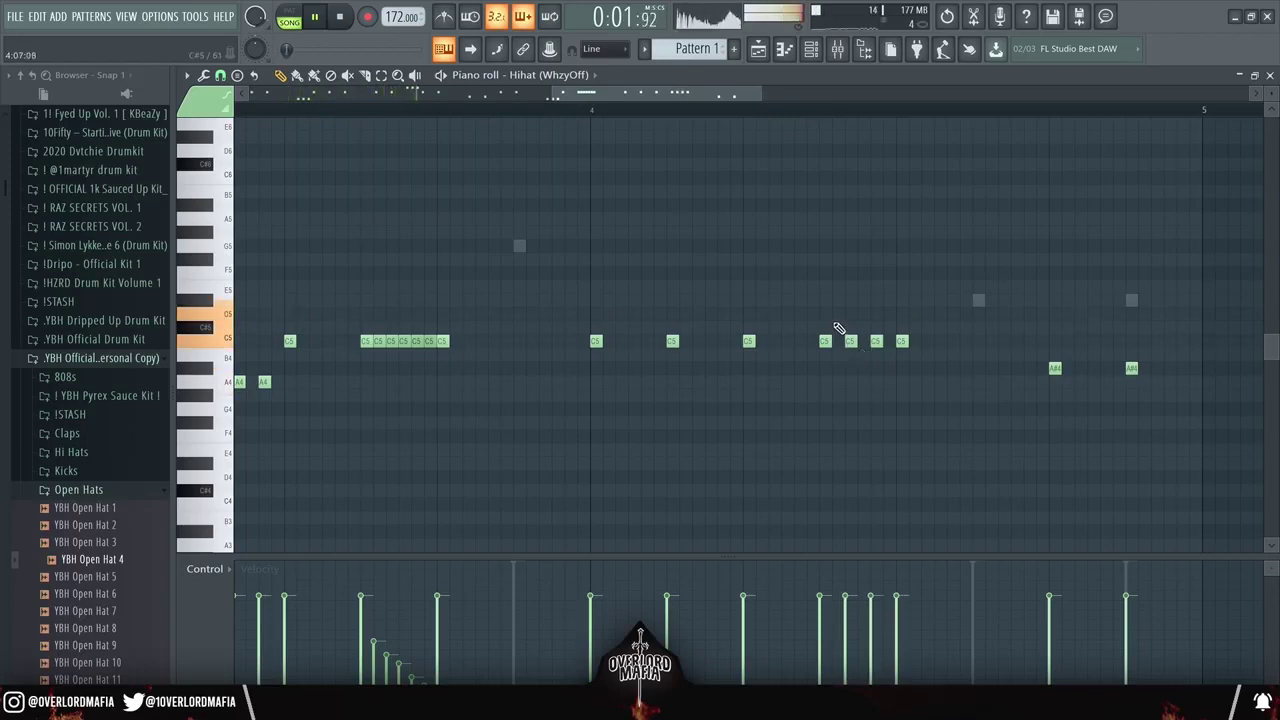
key(shift+Down)
key(shift+Down)
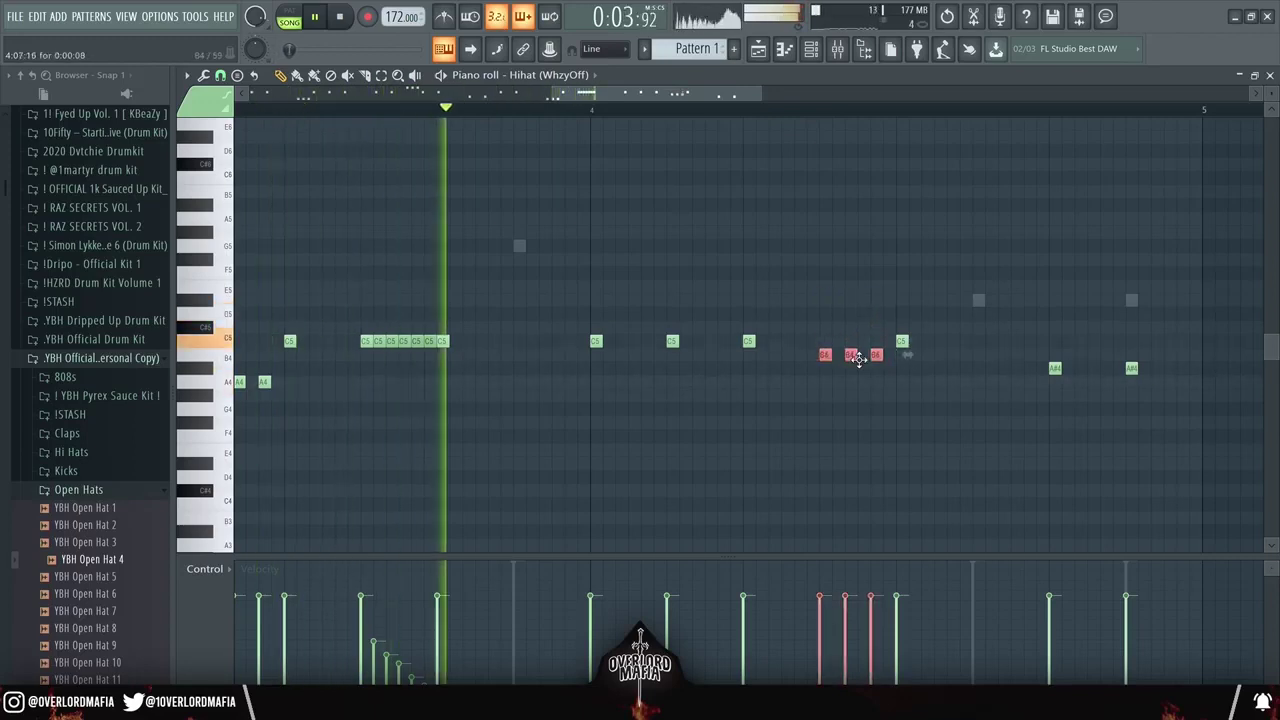
ctrl+click(827, 298)
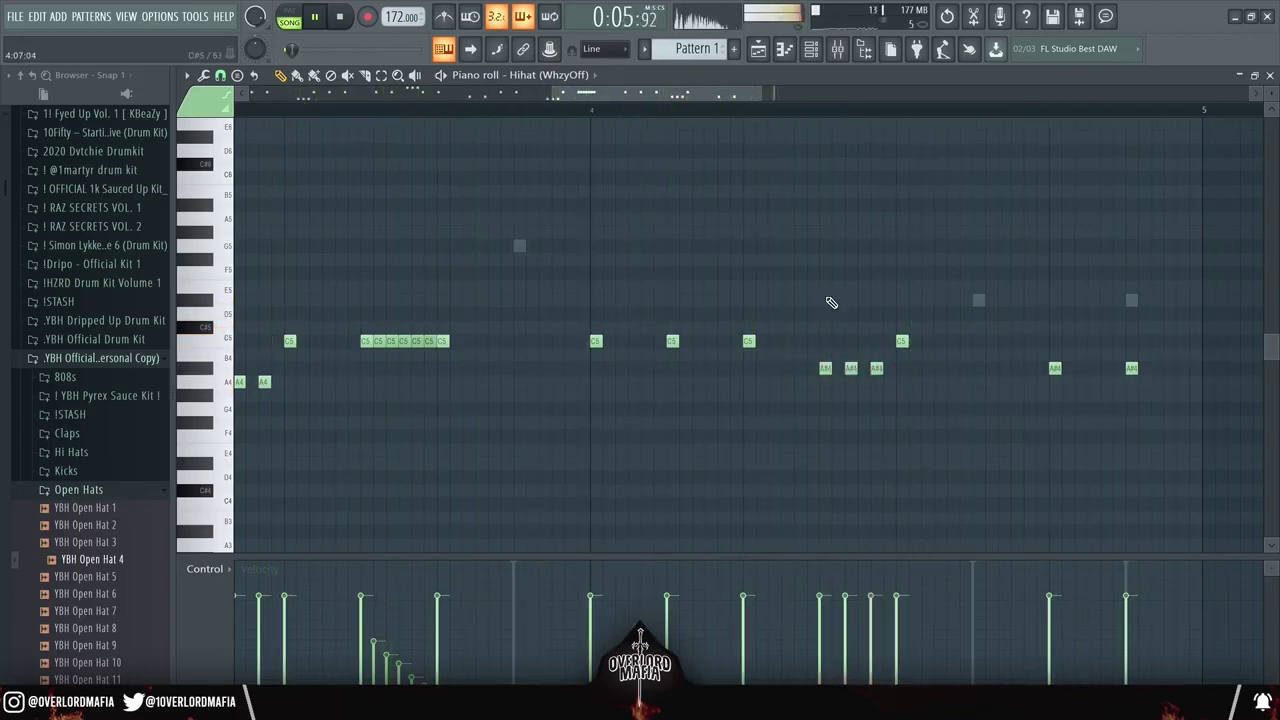
scroll(870, 118, down, 5)
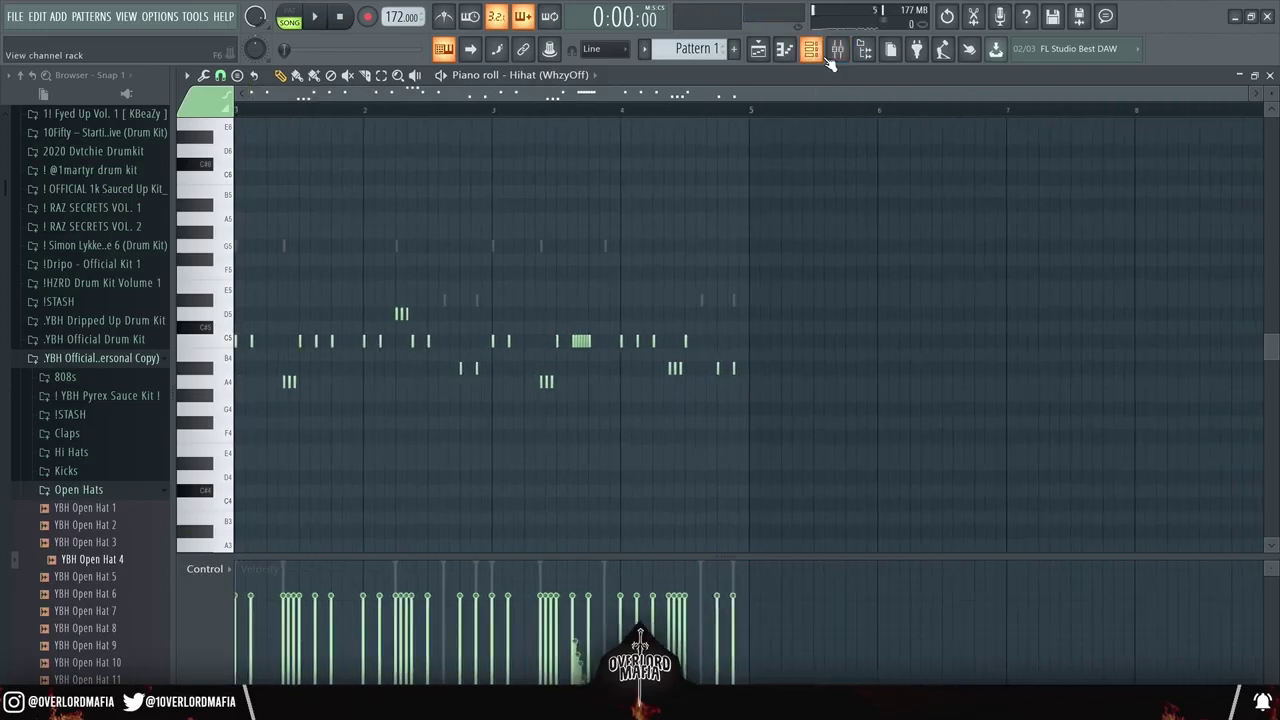
Step: Browse the kit's open hat and snare samples against the loop and add YBH Snare 4 as a new channel in the channel rack
click(811, 48)
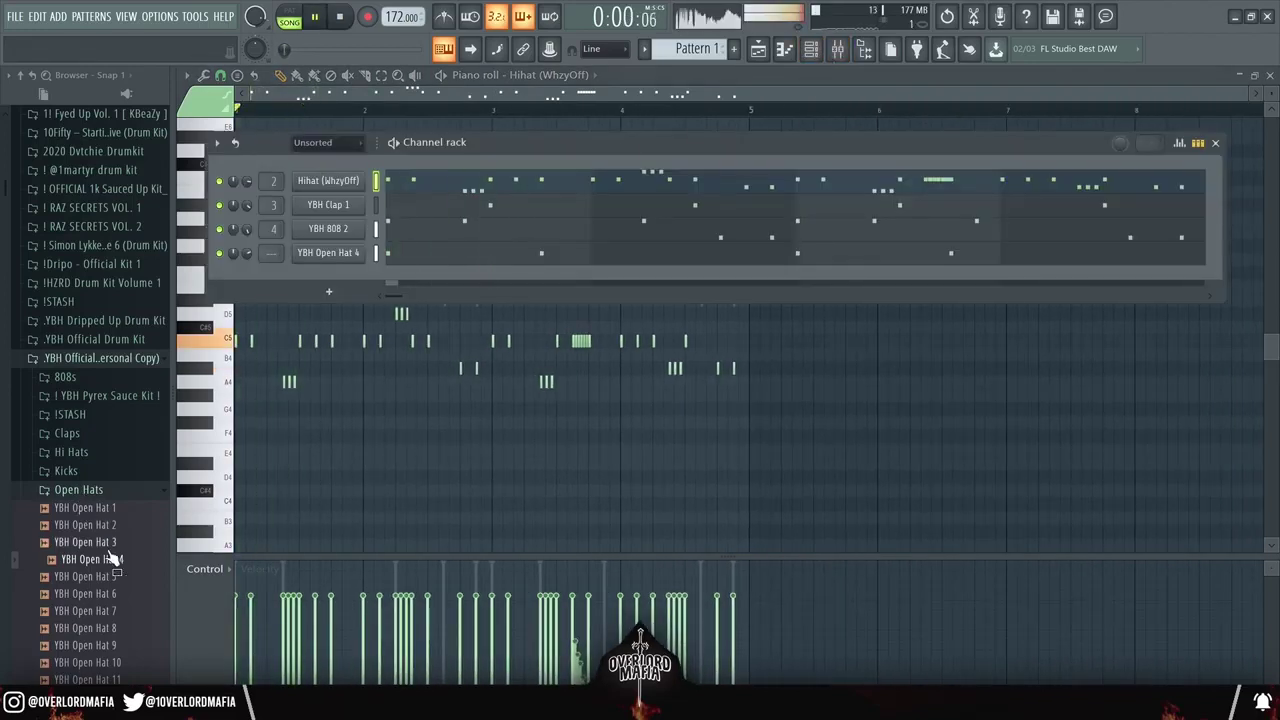
drag(92, 559, 113, 542)
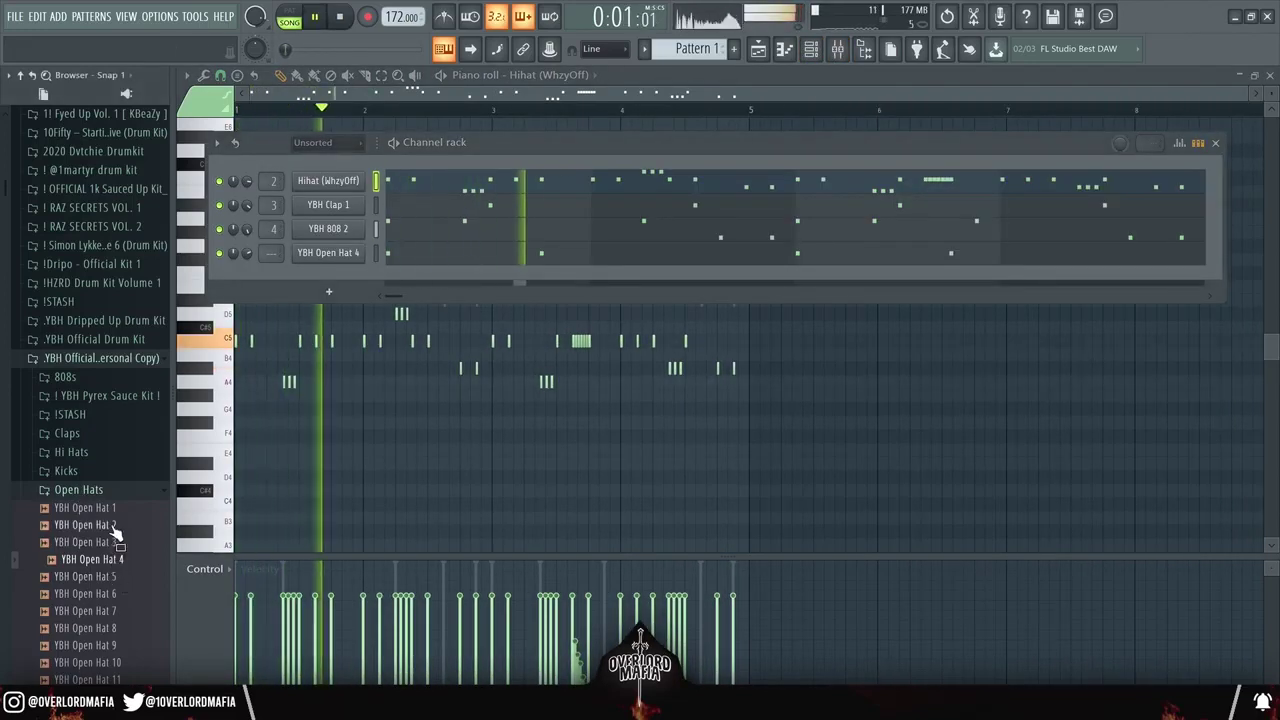
click(107, 527)
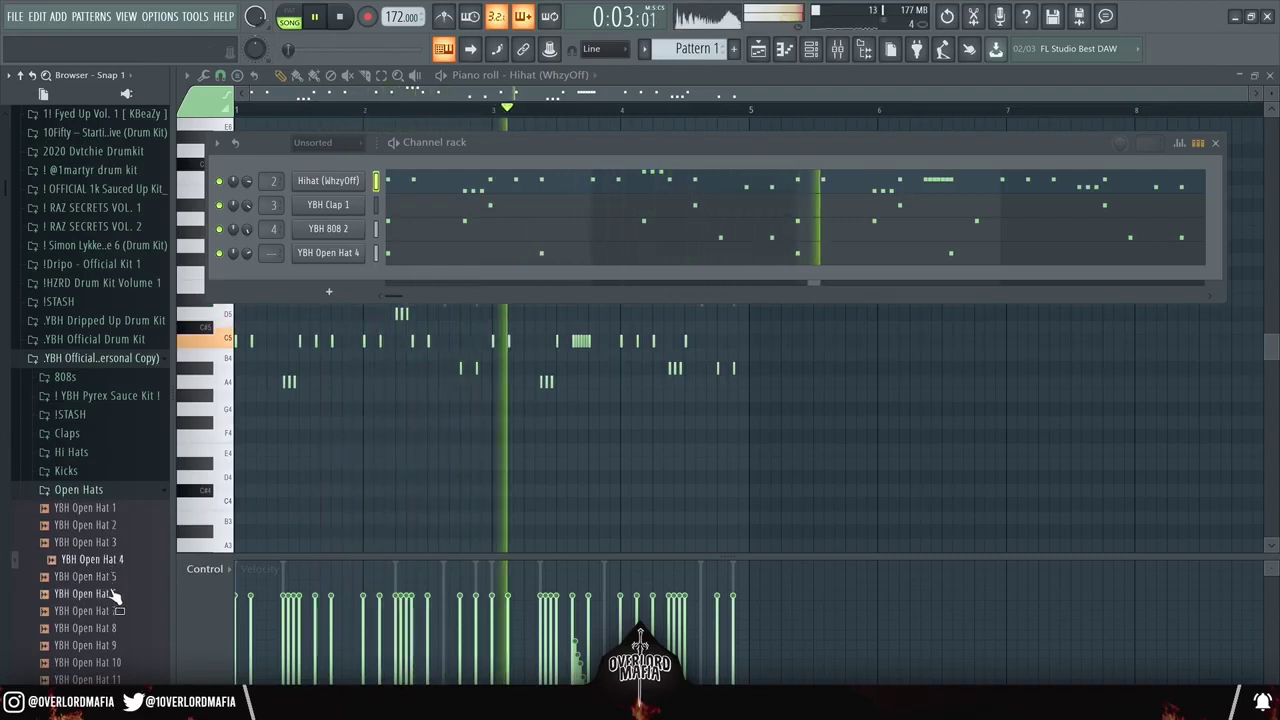
click(100, 576)
key(space)
click(116, 492)
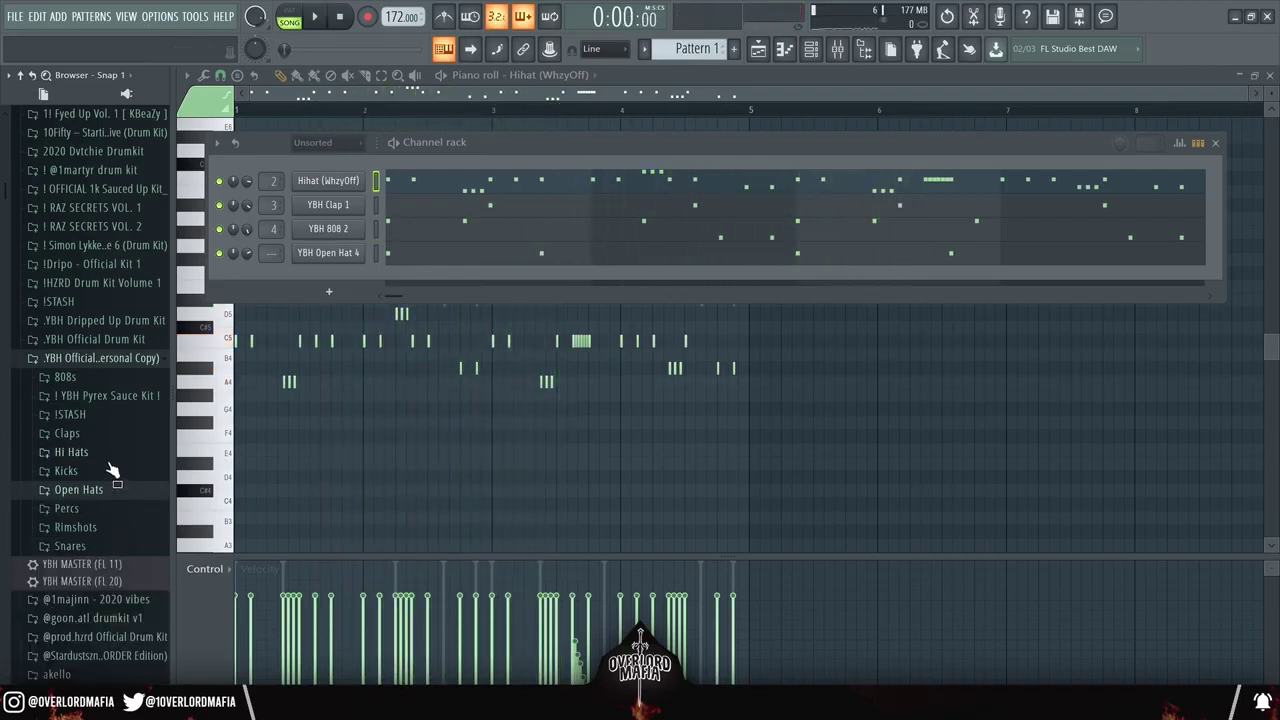
click(108, 550)
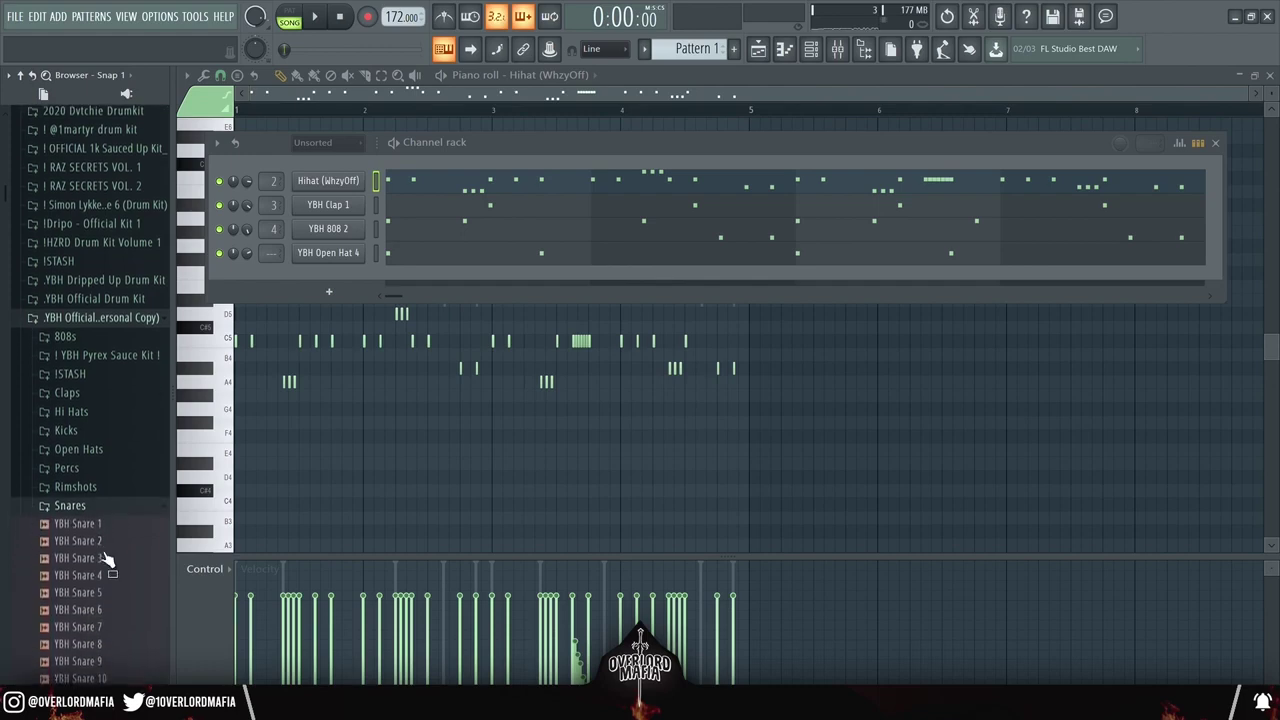
click(106, 557)
key(space)
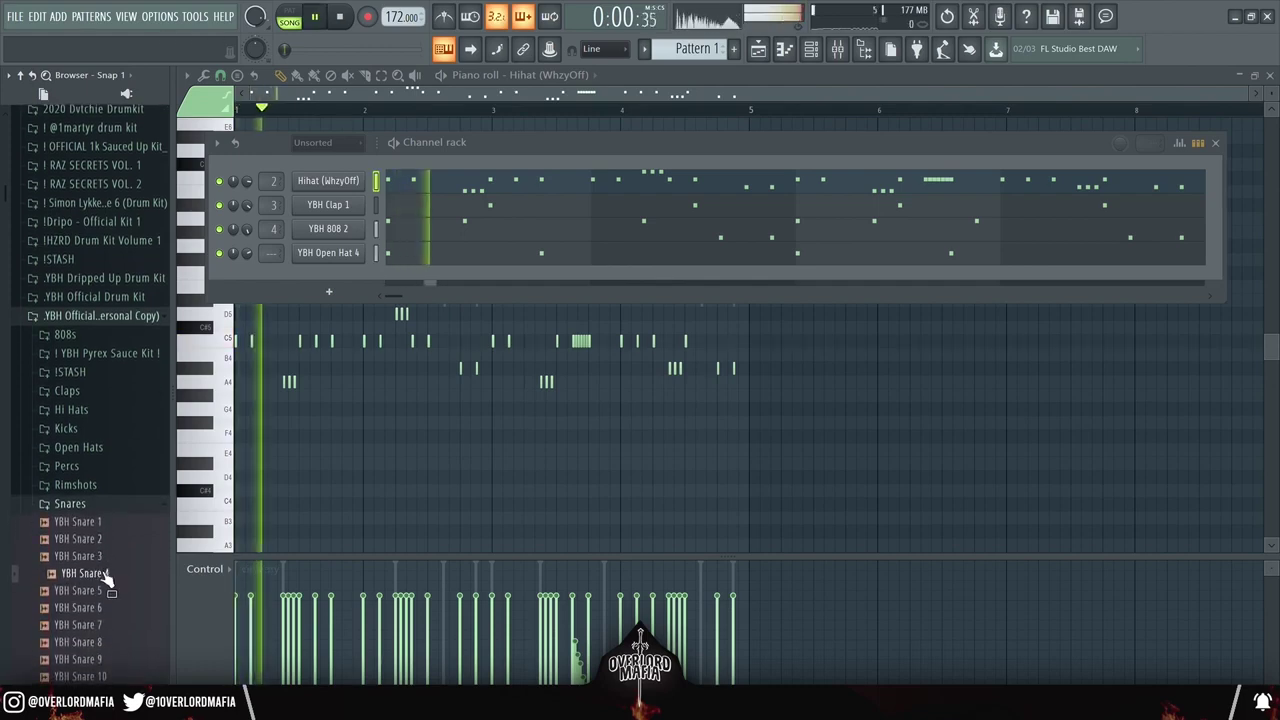
drag(108, 580, 316, 268)
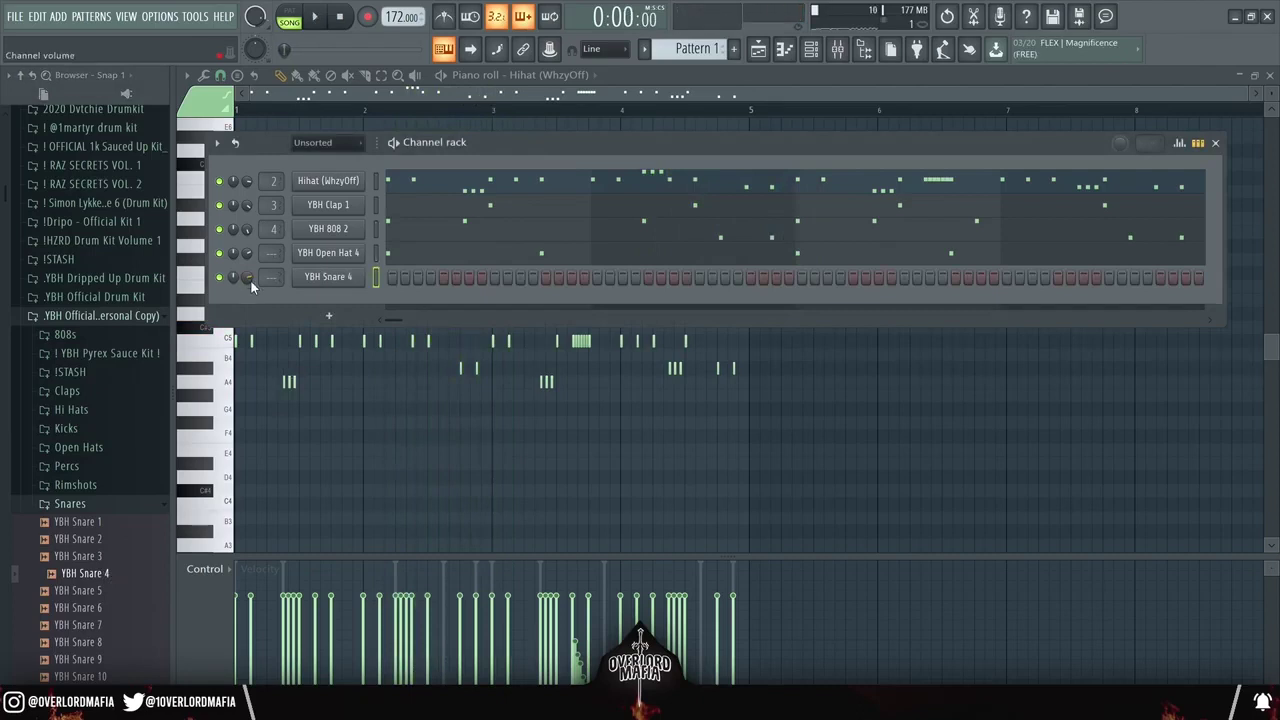
Step: Program YBH Snare 4 on steps 19, 31, 51 and 63 while the loop plays
key(space)
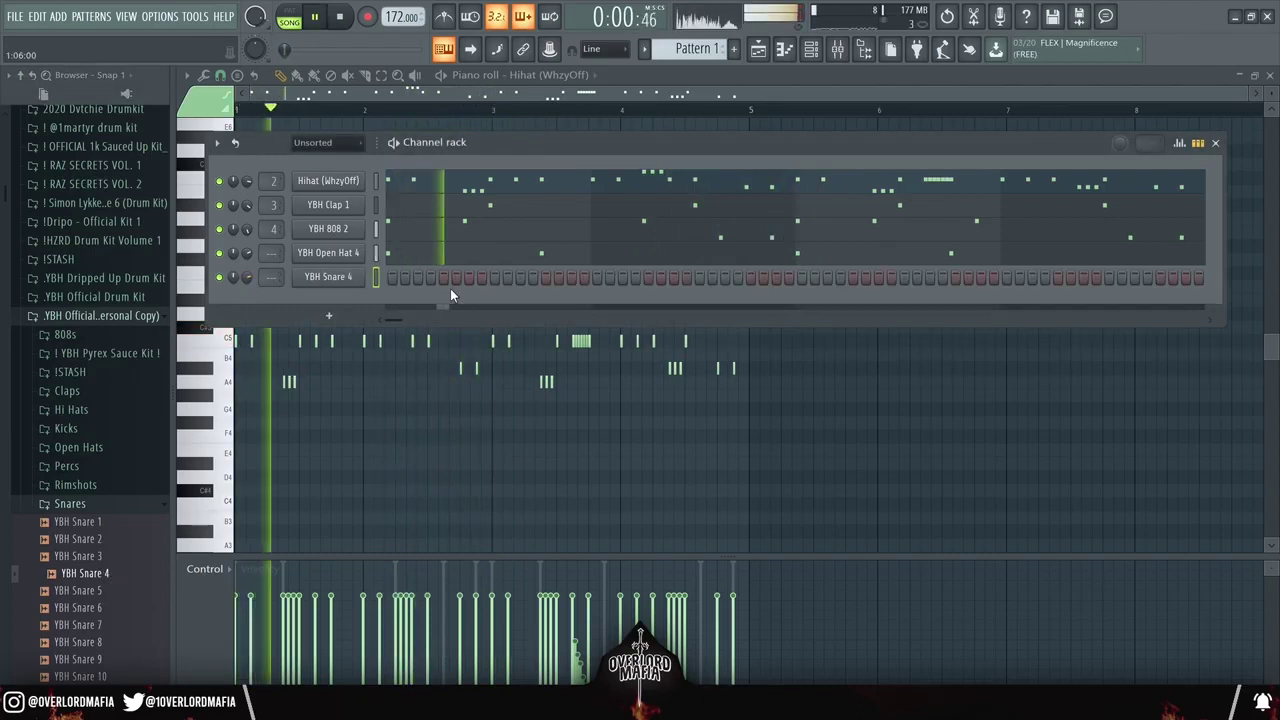
click(776, 278)
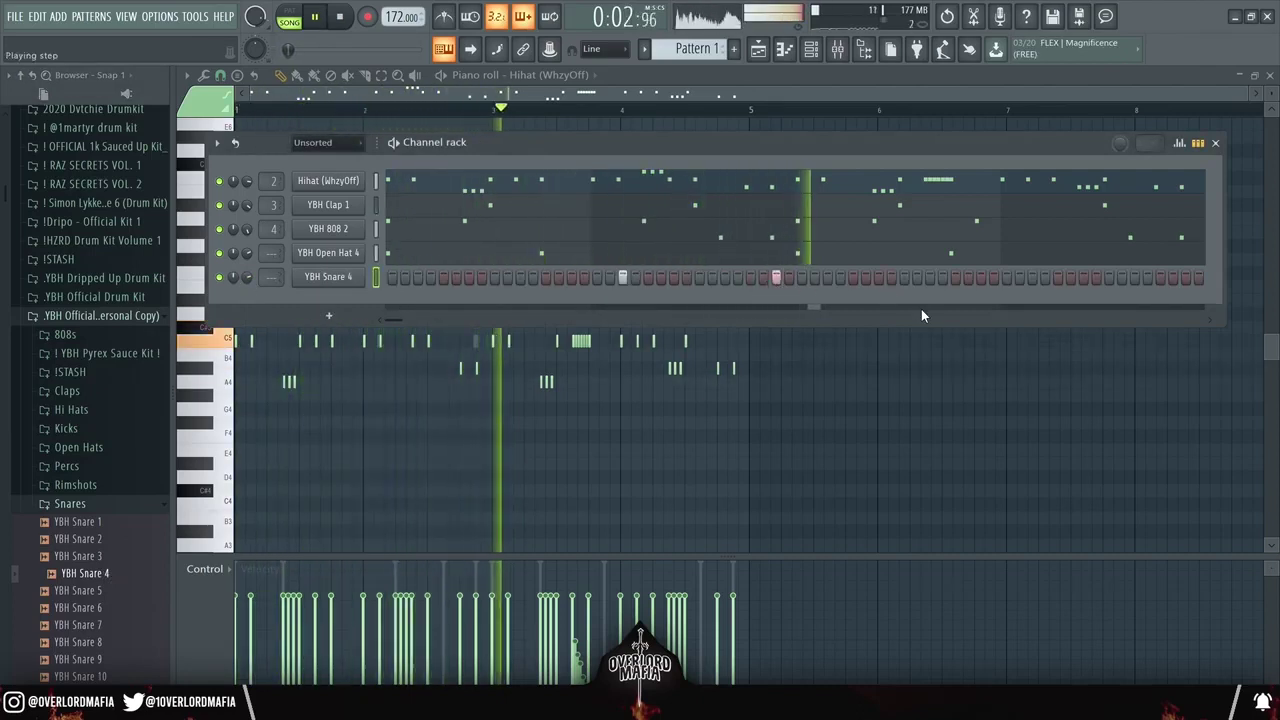
click(1032, 278)
click(1186, 278)
key(space)
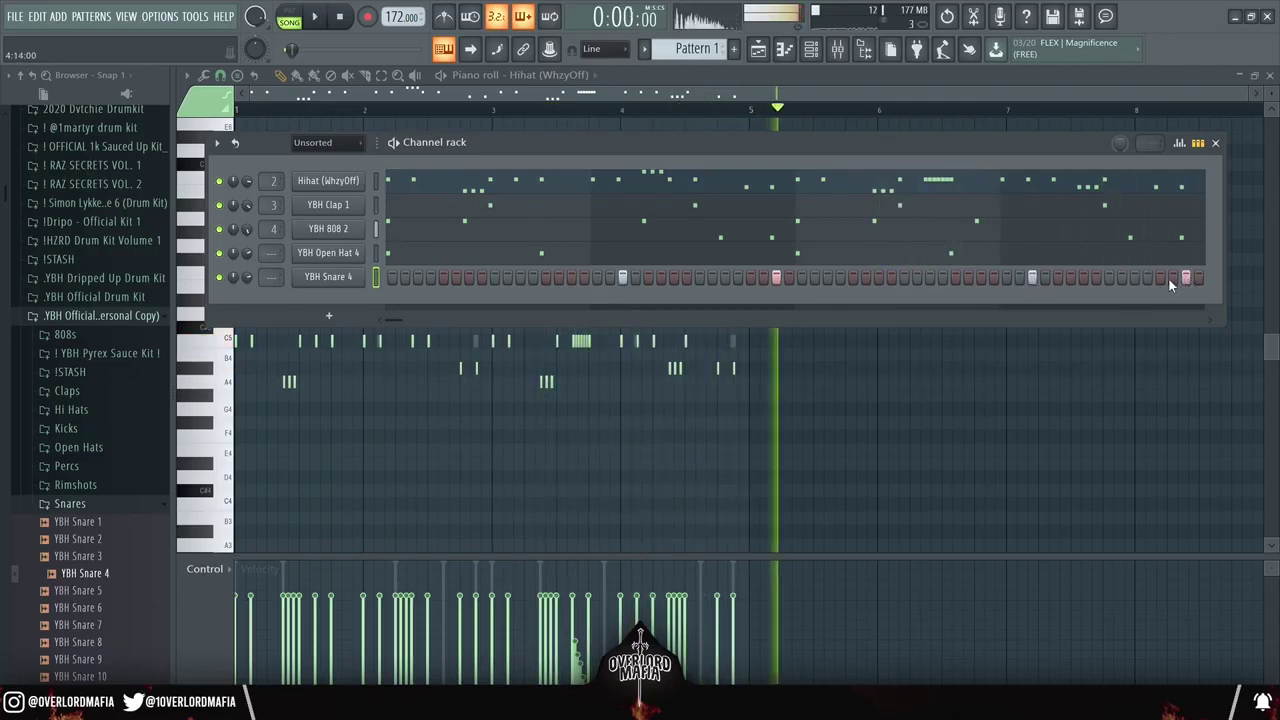
Step: Convert the YBH Snare 4 steps into piano roll notes and add an extra C5 hit just before the last snare of bar 4
right_click(356, 281)
click(394, 283)
key(space)
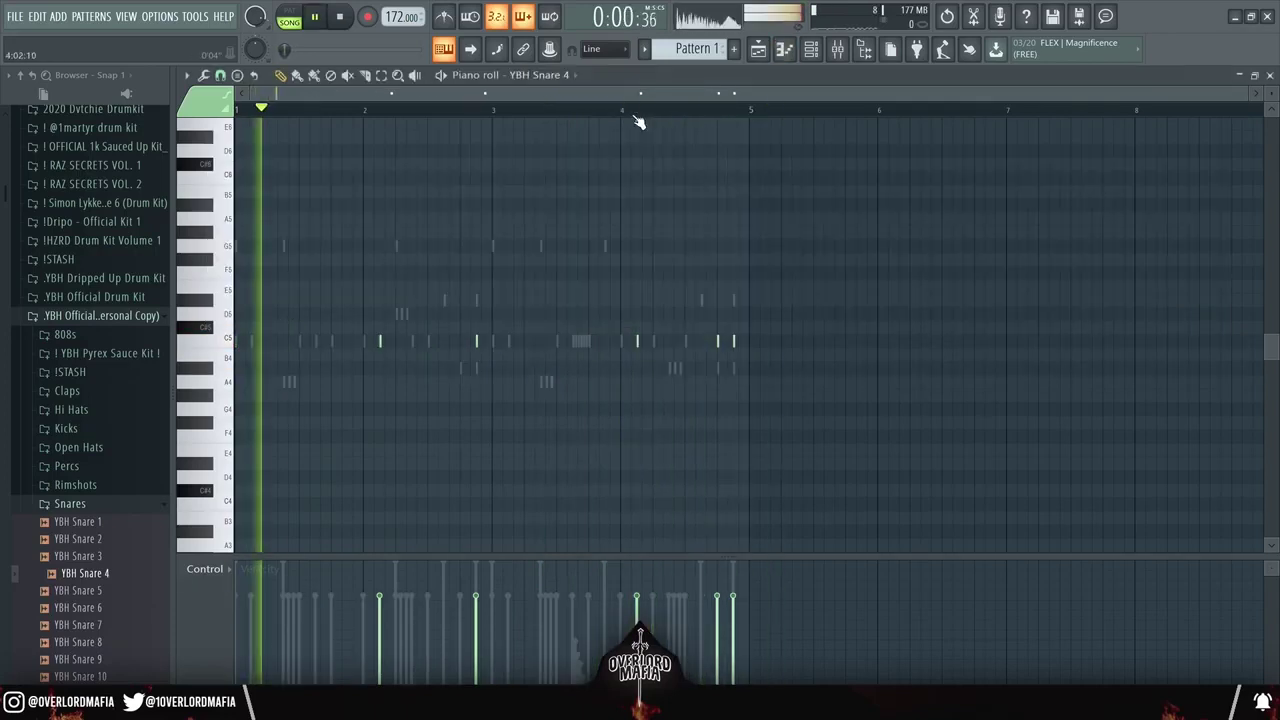
Step: Duplicate the four-bar YBH Snare 4 pattern into bars 5–8
drag(750, 110, 240, 112)
key(ctrl+b)
ctrl+click(763, 114)
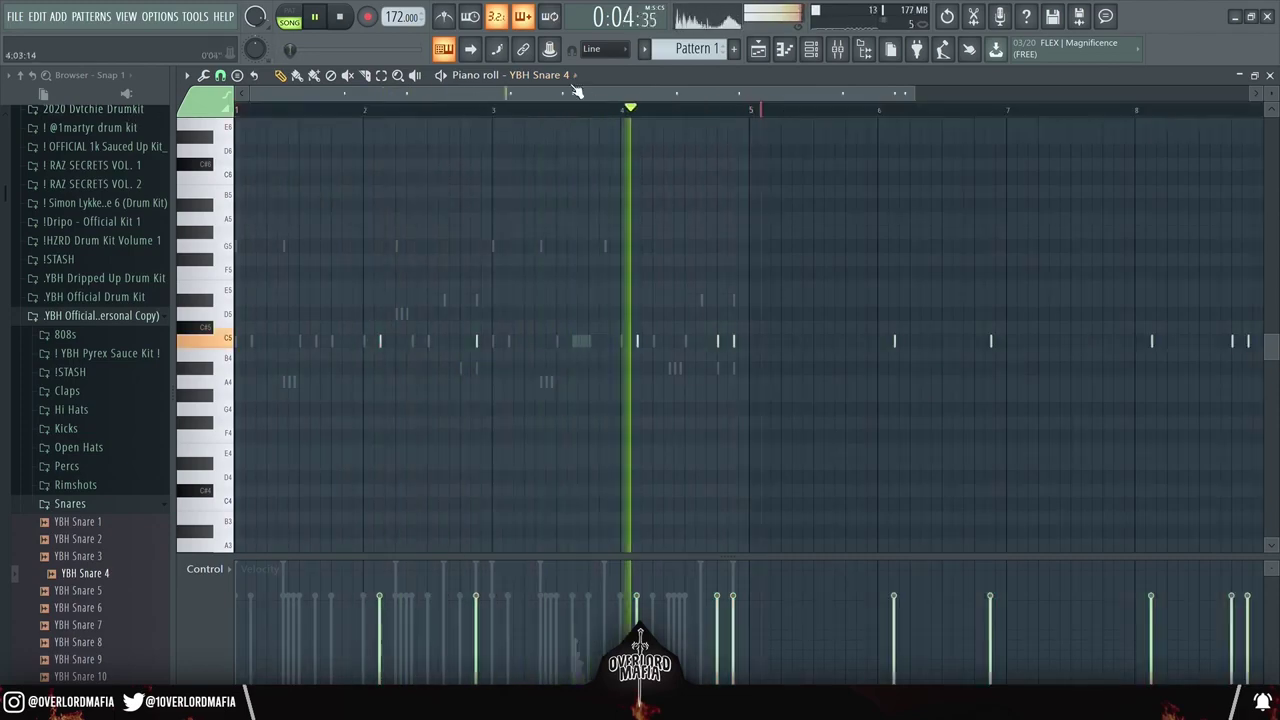
key(space)
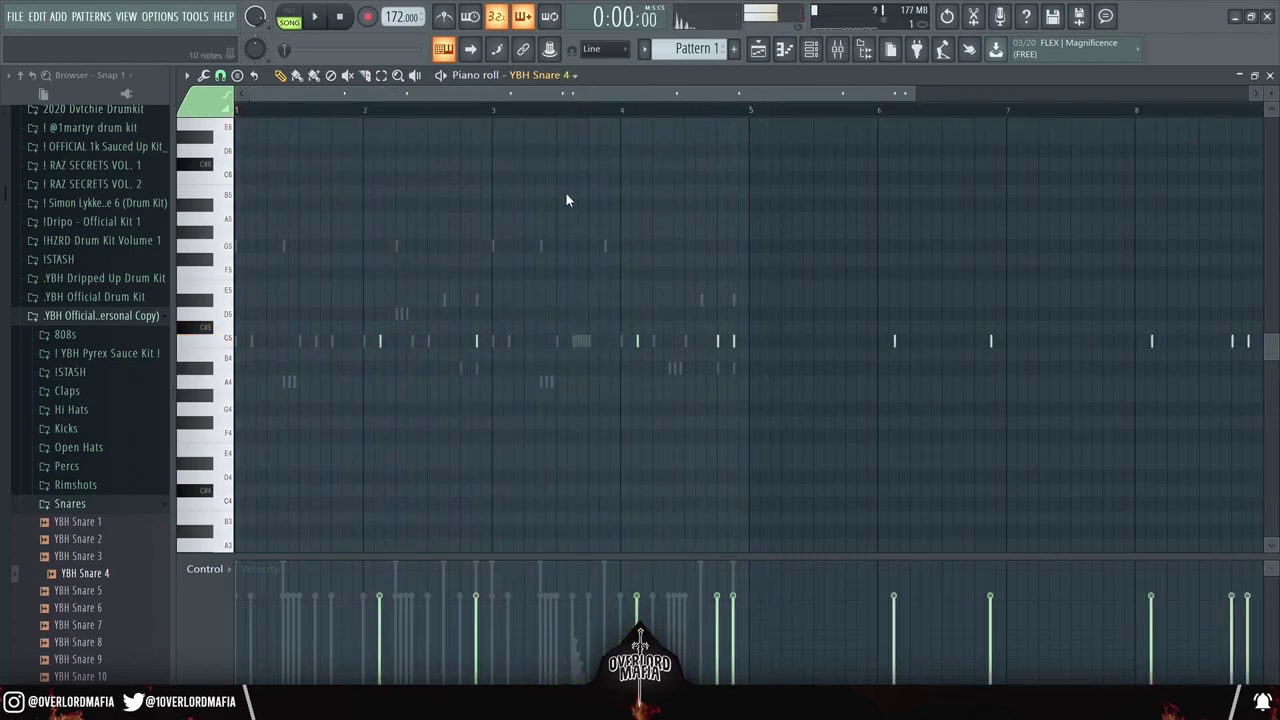
Step: Duplicate the four-bar YBH Open Hat 4 pattern into bars 5–8
drag(752, 112, 236, 112)
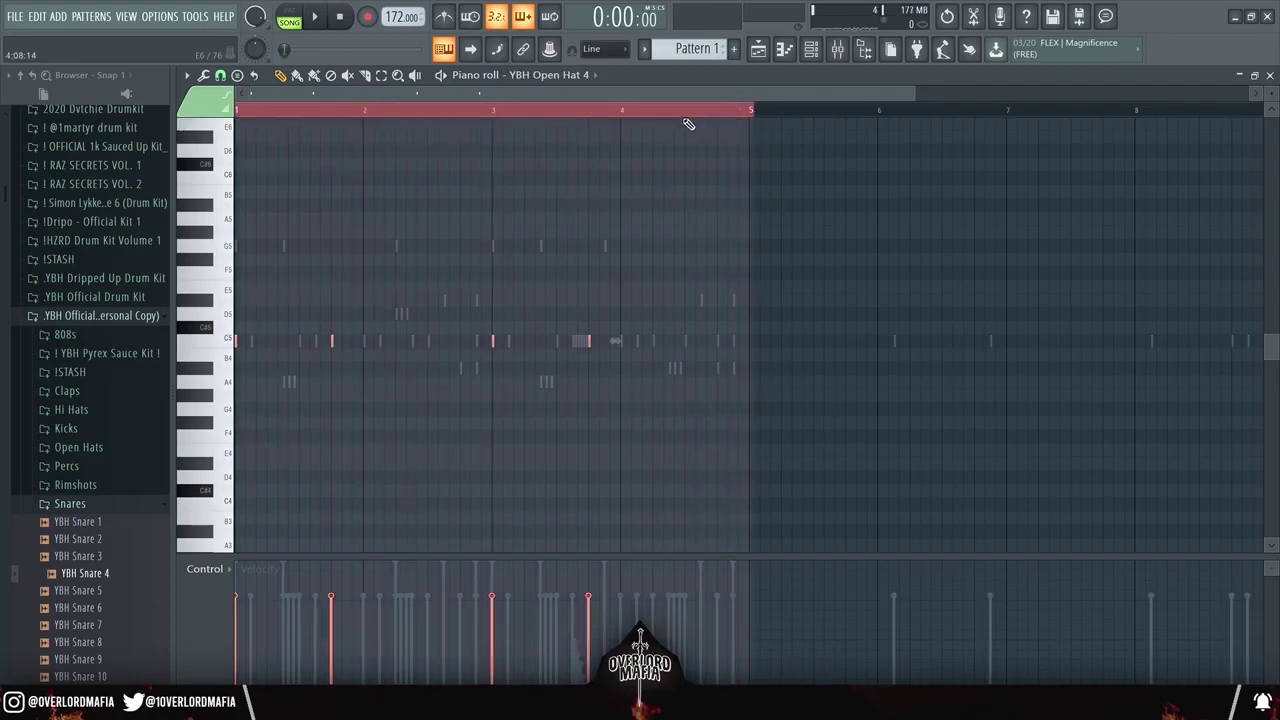
key(ctrl+b)
ctrl+click(720, 112)
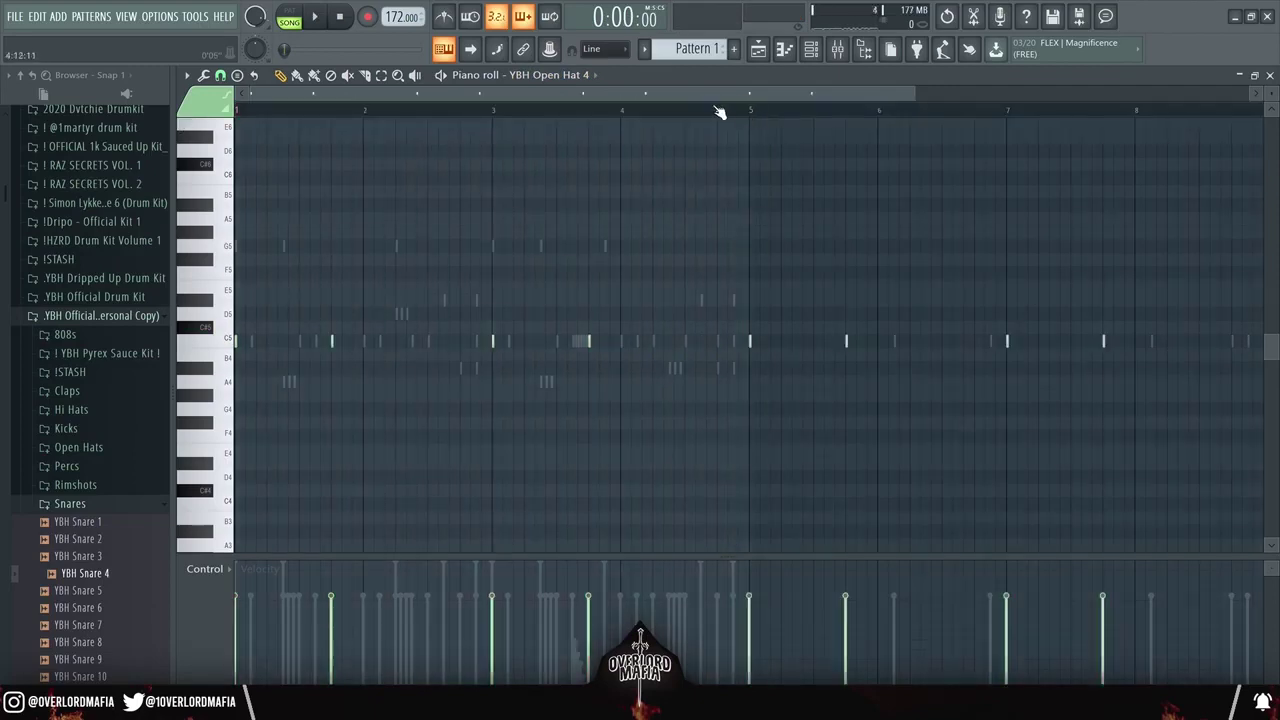
Step: Duplicate the four-bar YBH 808 2 pattern into bars 5–8 during playback
key(space)
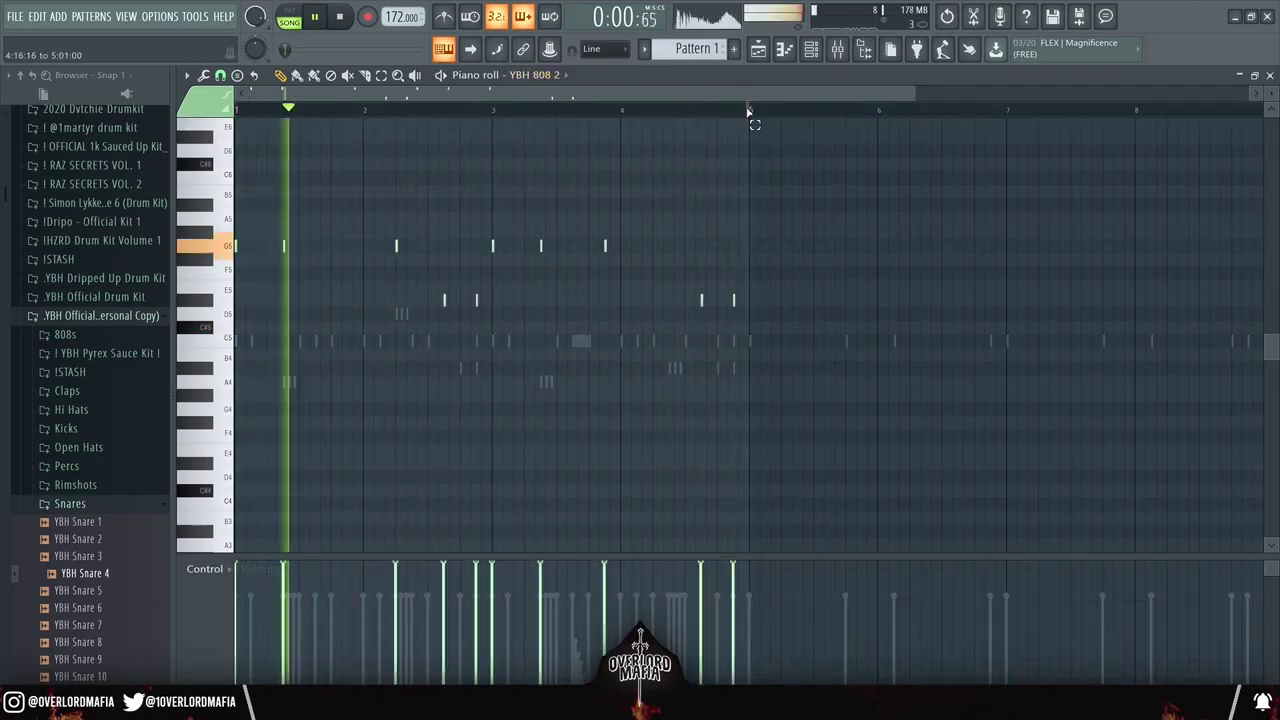
drag(752, 112, 151, 112)
key(ctrl+b)
ctrl+click(566, 110)
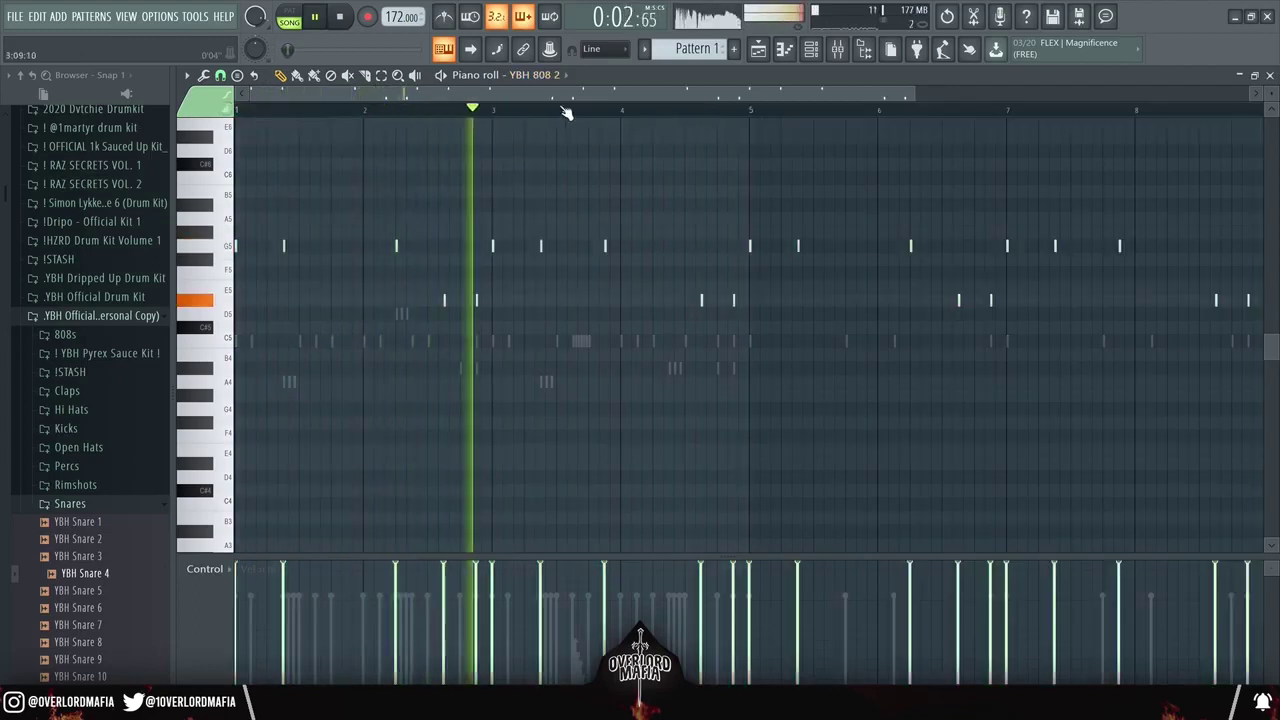
Step: Duplicate the four-bar YBH Clap 1 pattern into bars 5–8
key(Down)
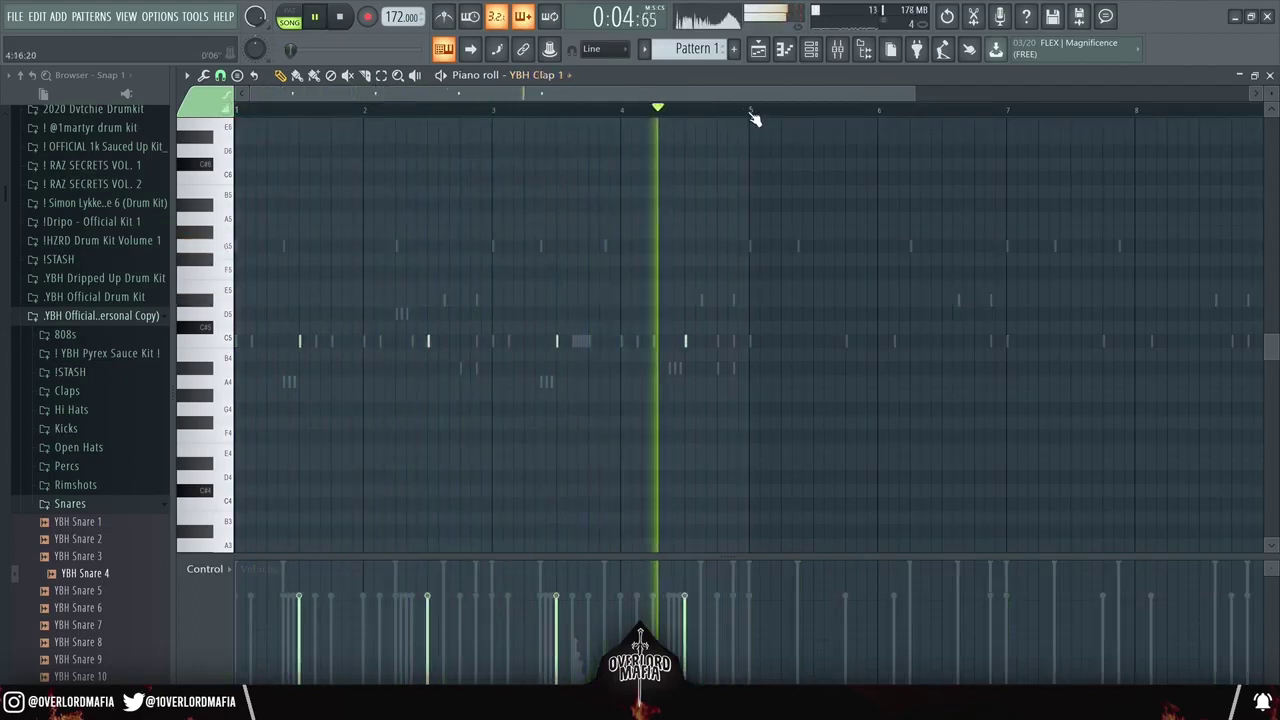
drag(752, 114, 200, 112)
key(ctrl+b)
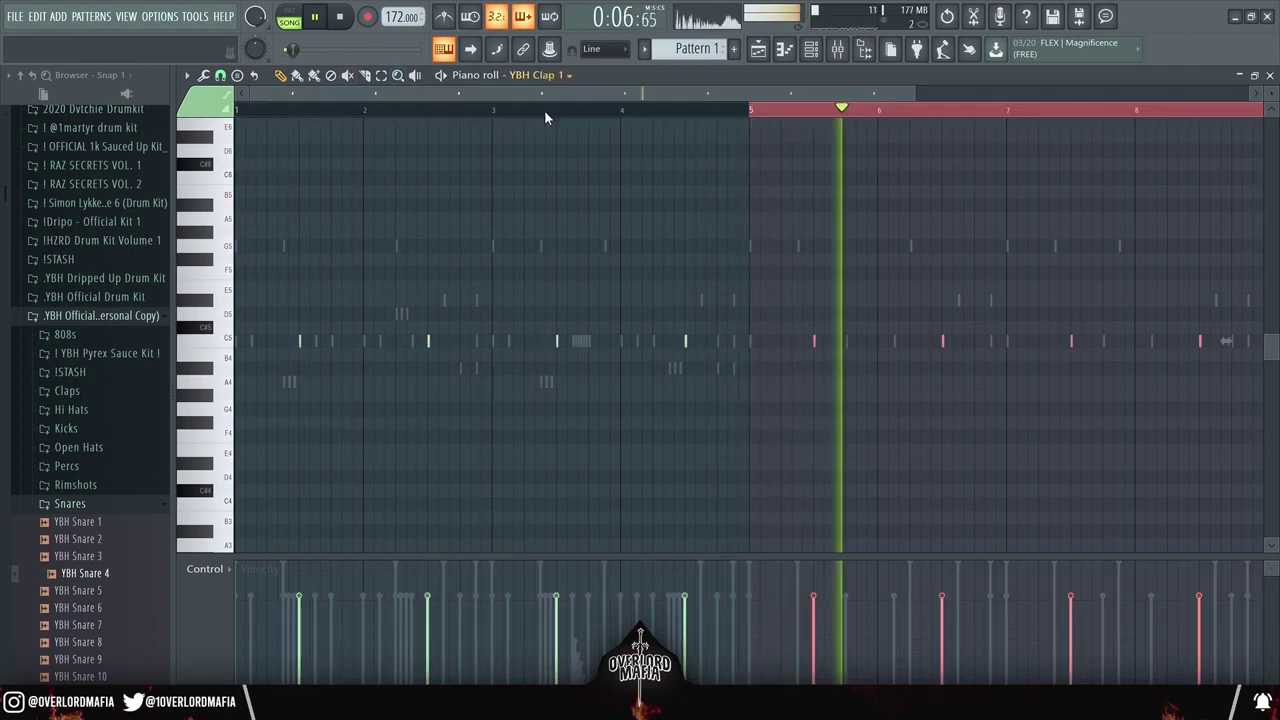
Step: Duplicate the four-bar Hihat (WhzyOff) pattern with its rolls into bars 5–8 and deselect the notes
key(Down)
drag(750, 115, 157, 114)
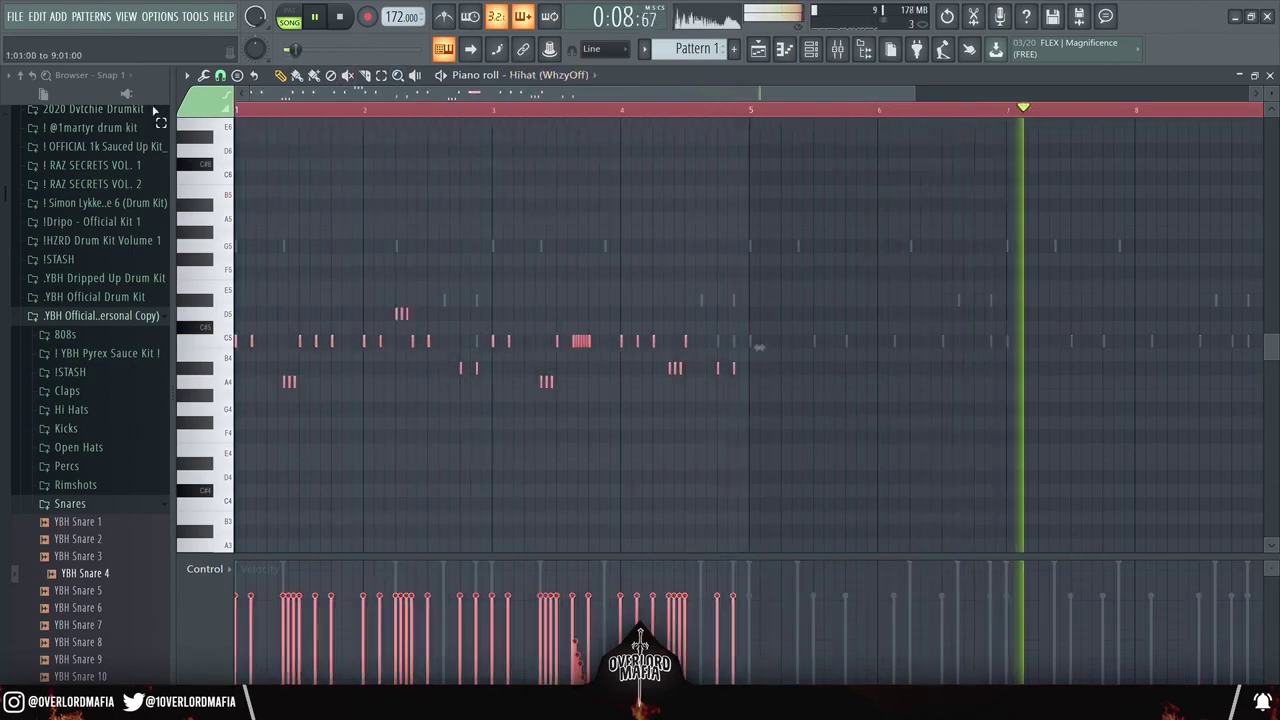
ctrl+click(752, 115)
key(ctrl+b)
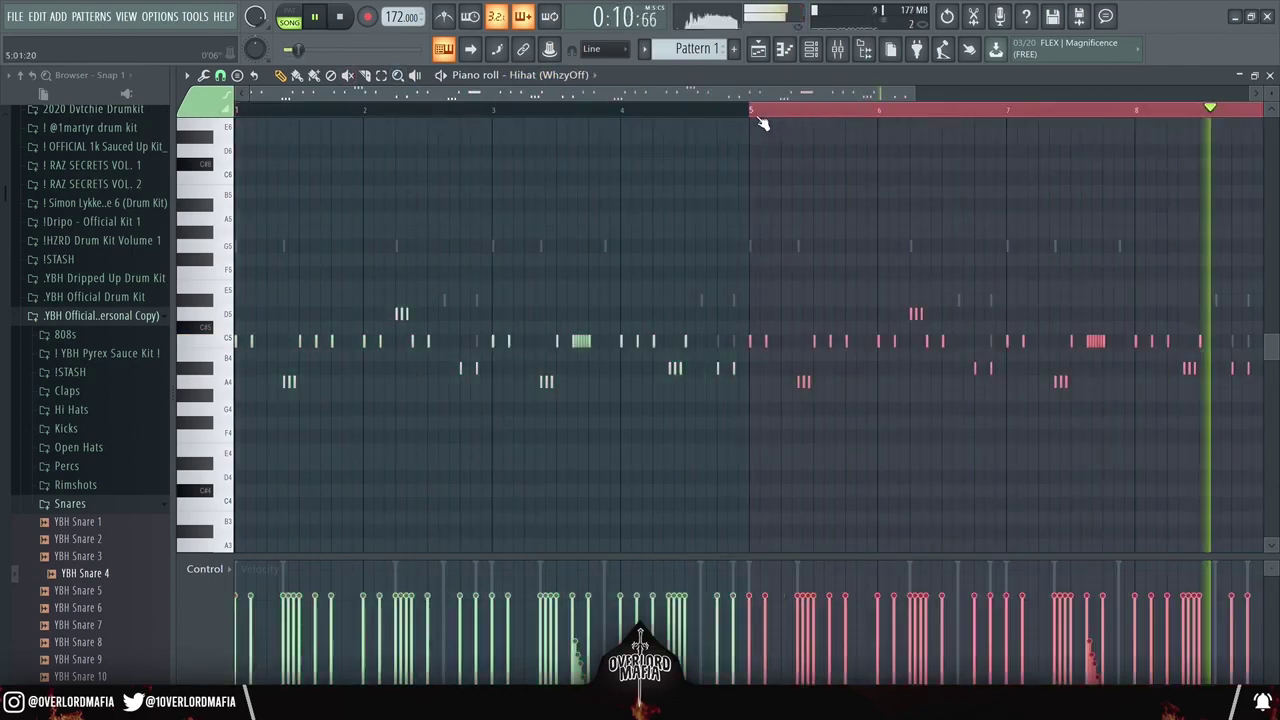
key(ctrl+d)
Step: Load YBH Kick 1 from the drum kit's Kicks folder as a new channel below YBH Snare 4
click(811, 52)
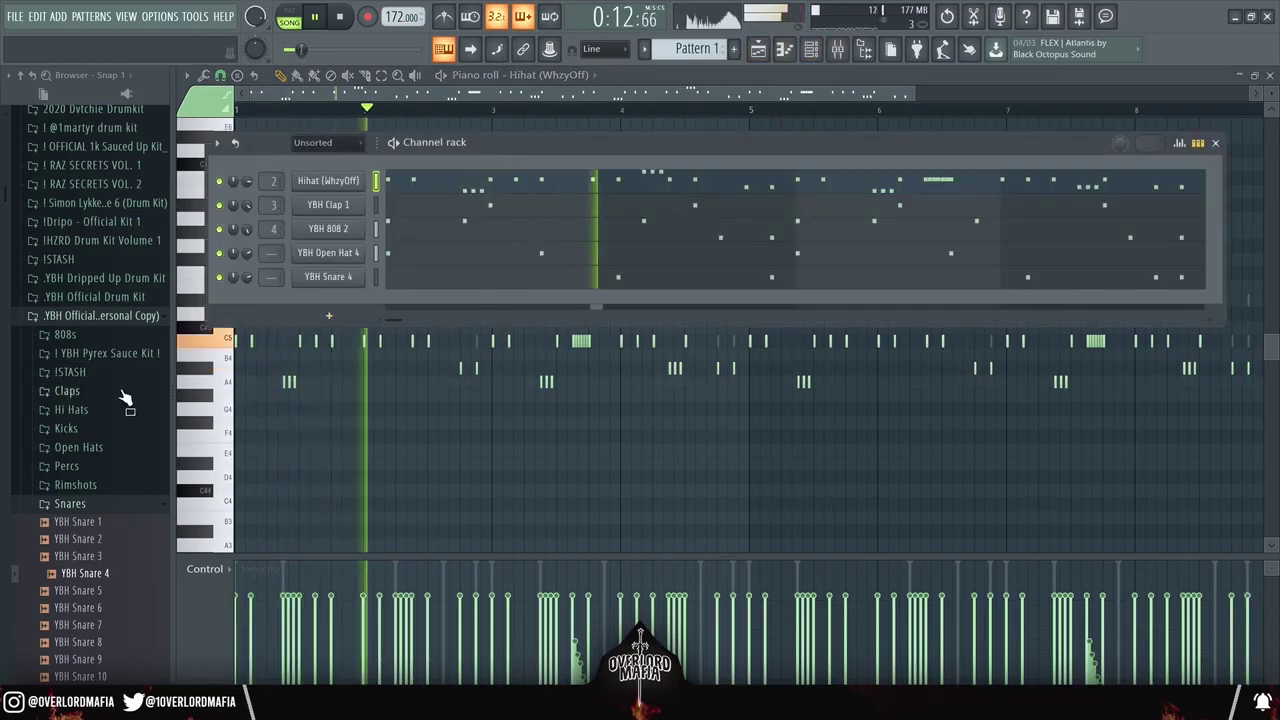
click(66, 503)
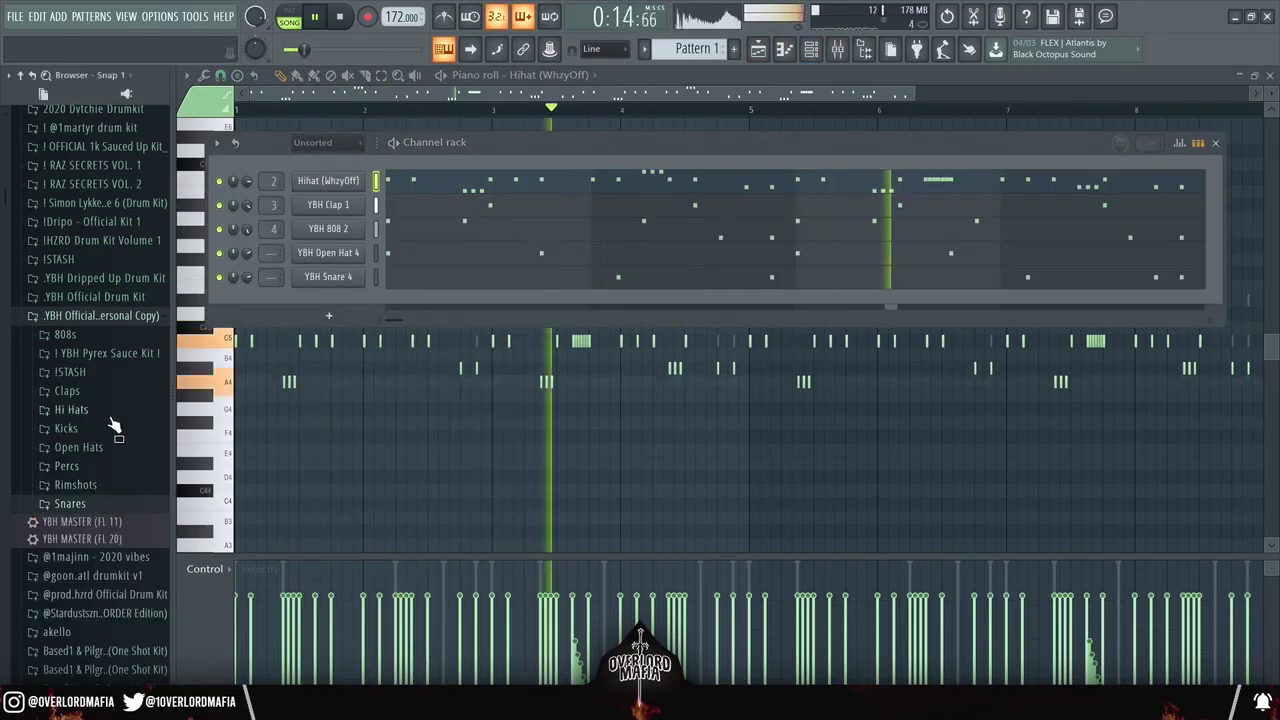
click(105, 427)
click(110, 452)
drag(112, 454, 296, 301)
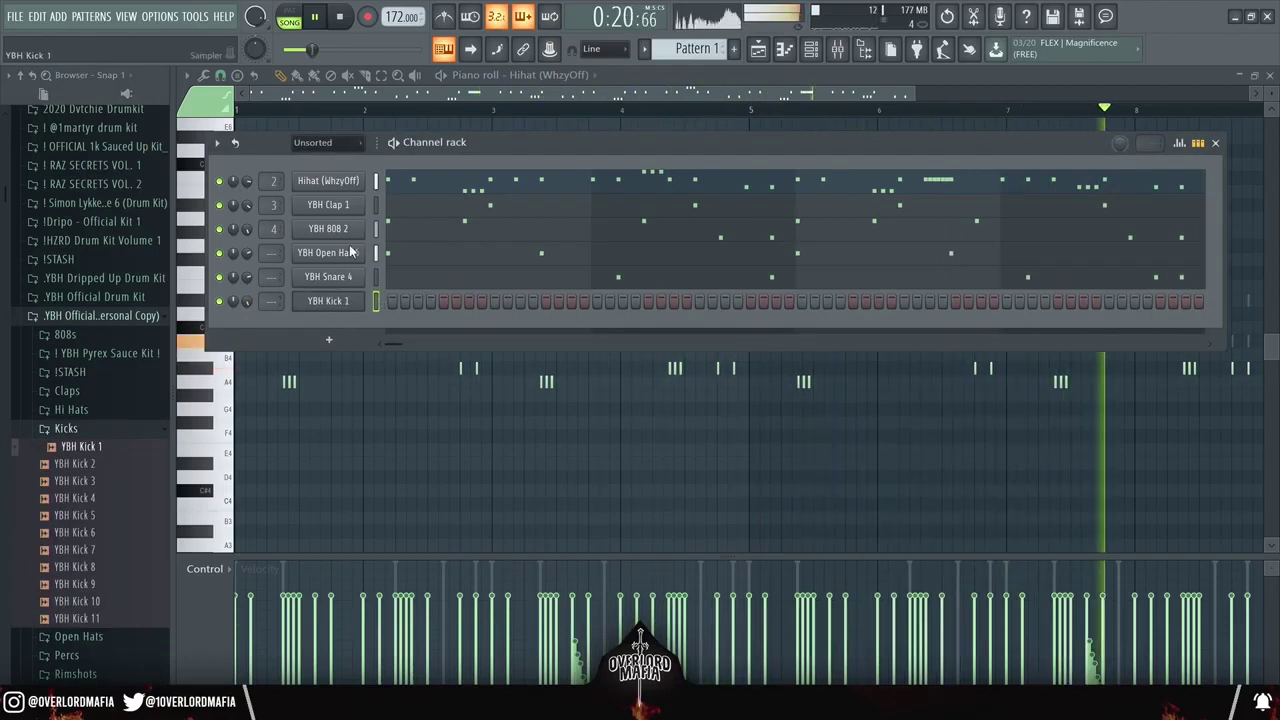
Step: Enter C5 notes for YBH Kick 1 in bars 1 and 2, matching the 808 hits plus one near the end of bar 1
click(332, 205)
key(Escape)
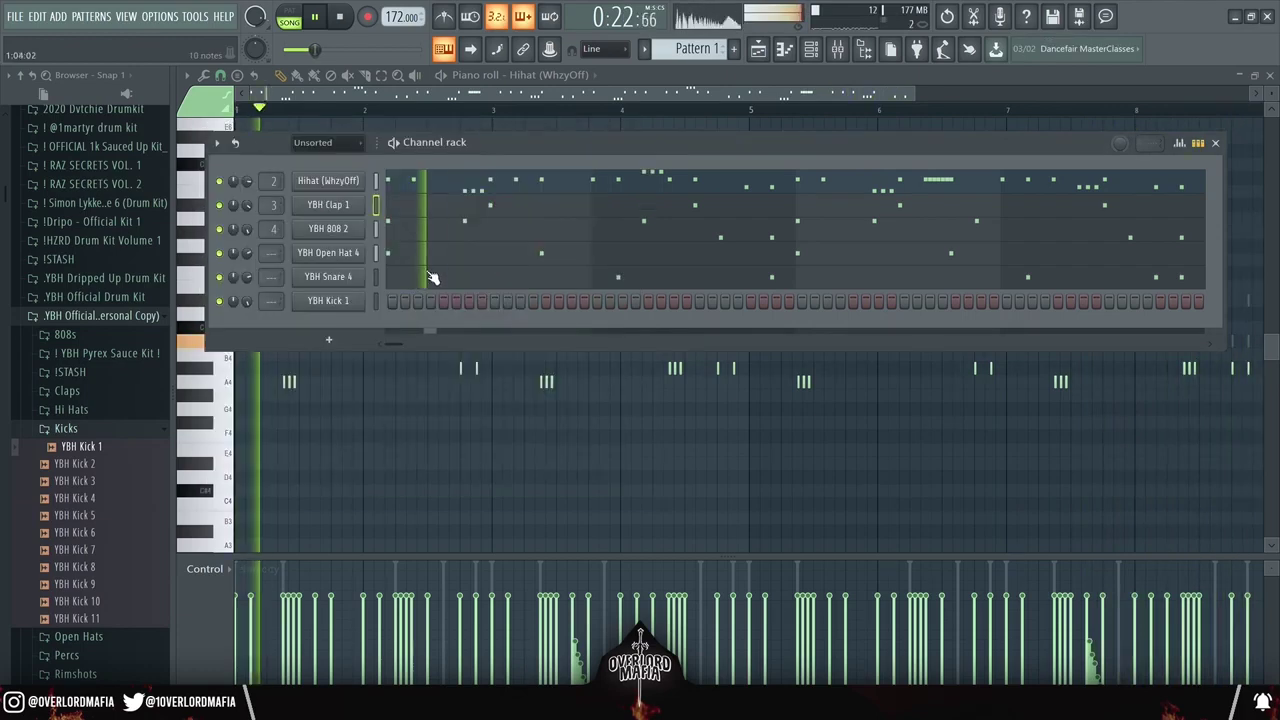
click(332, 231)
click(334, 235)
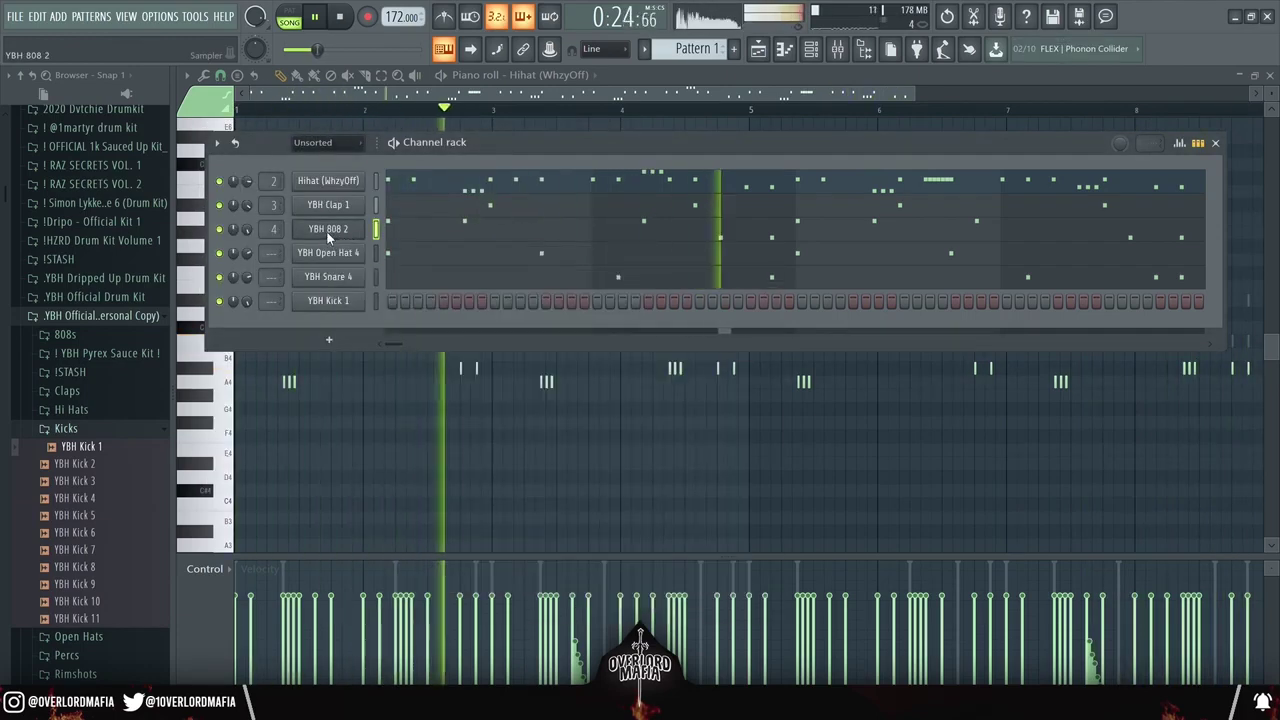
click(377, 302)
key(space)
key(F7)
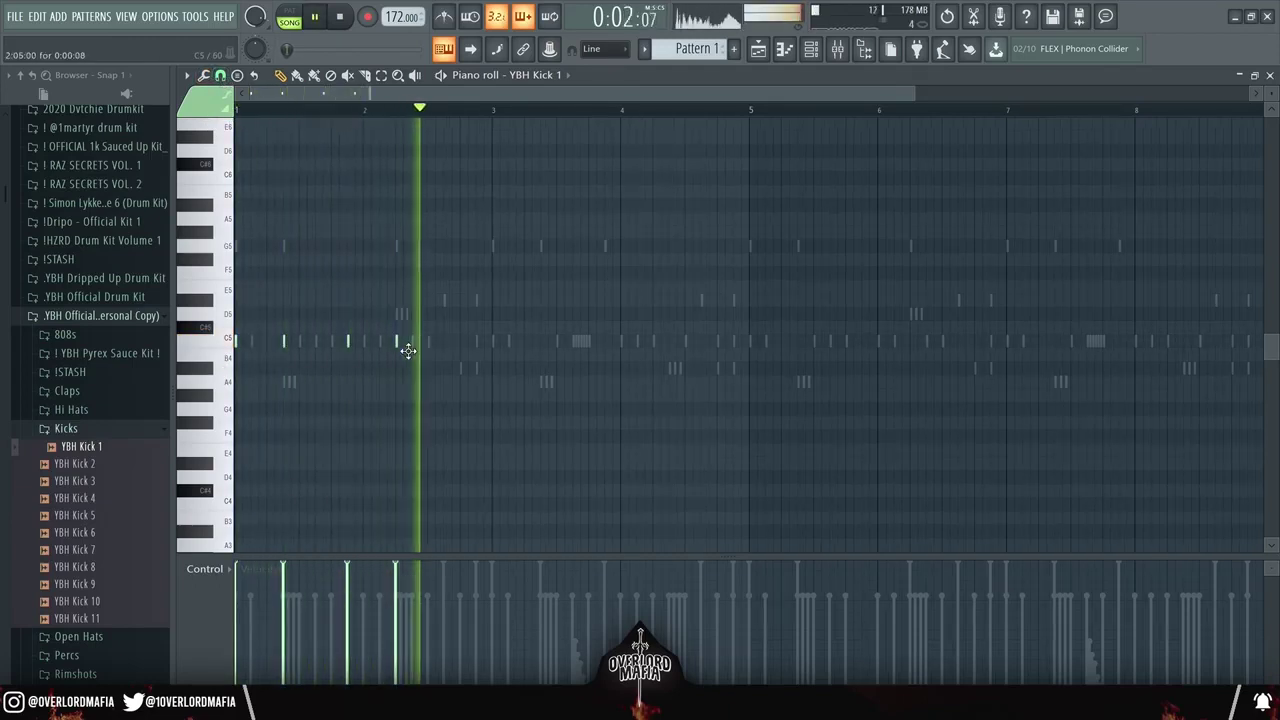
Step: Continue the C5 kick pattern through bars 3 and 4, checking the placement against playback
key(space)
click(541, 342)
key(space)
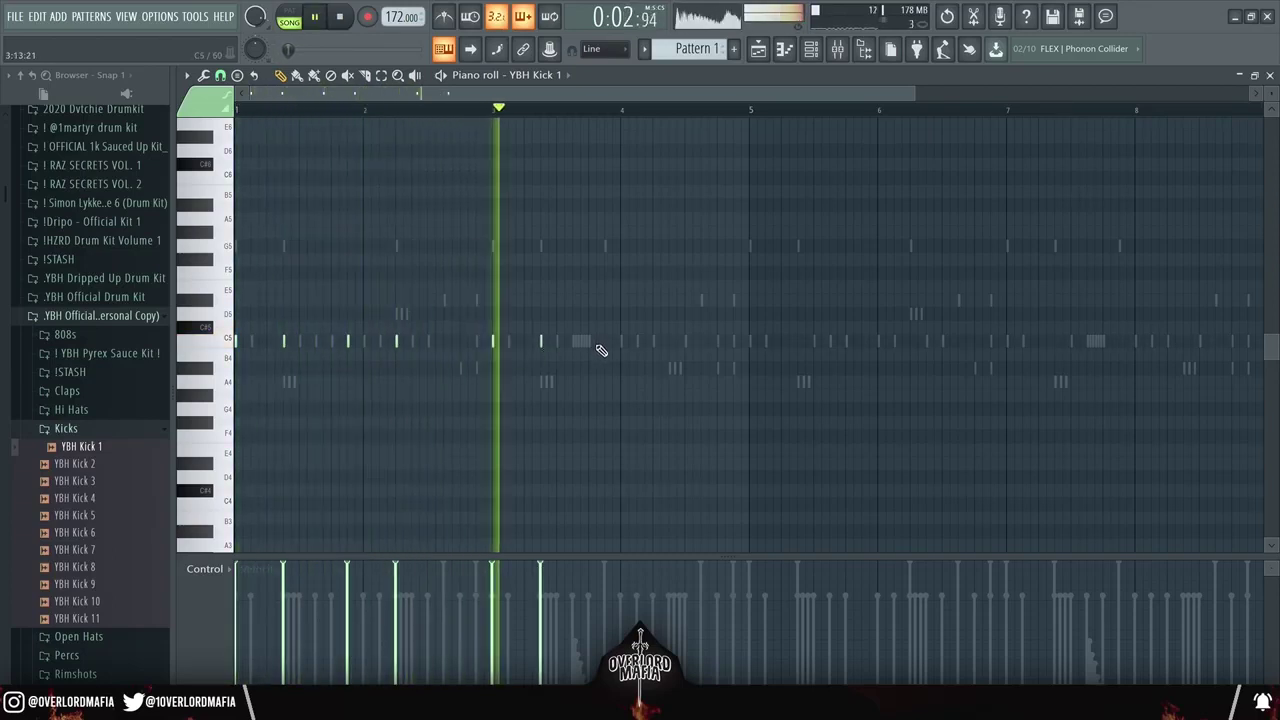
click(597, 342)
drag(598, 347, 608, 344)
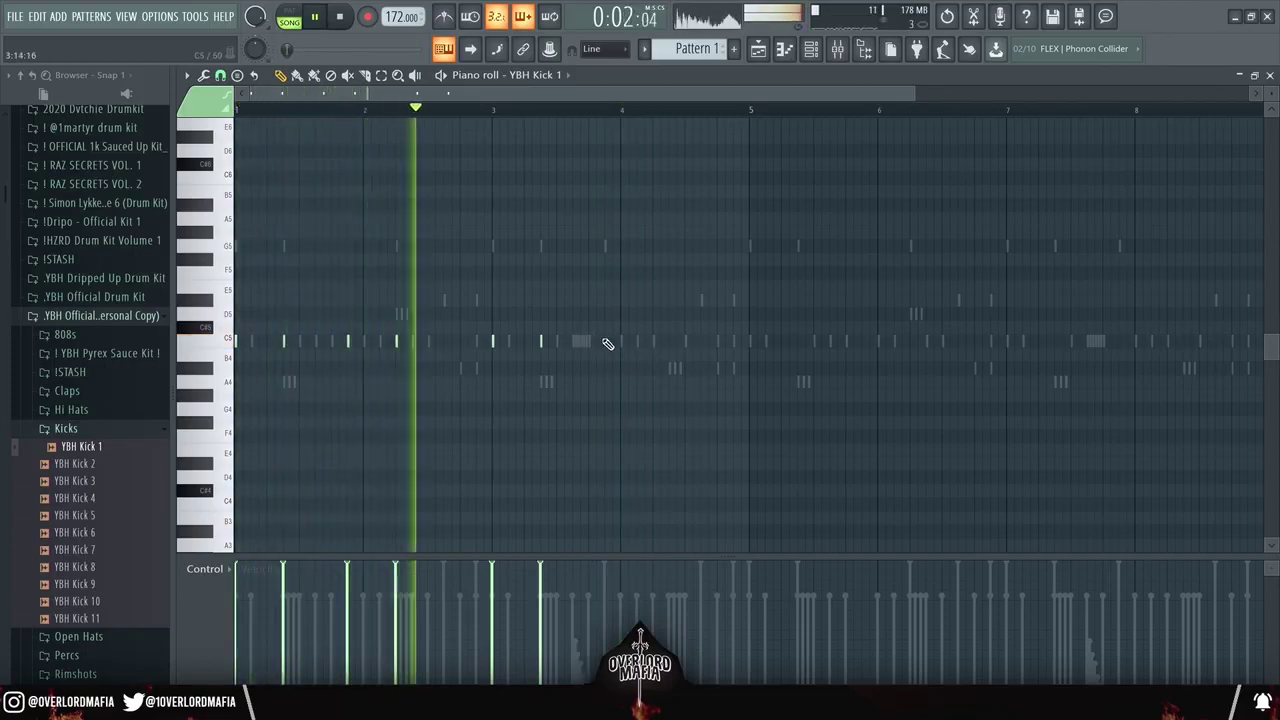
click(654, 342)
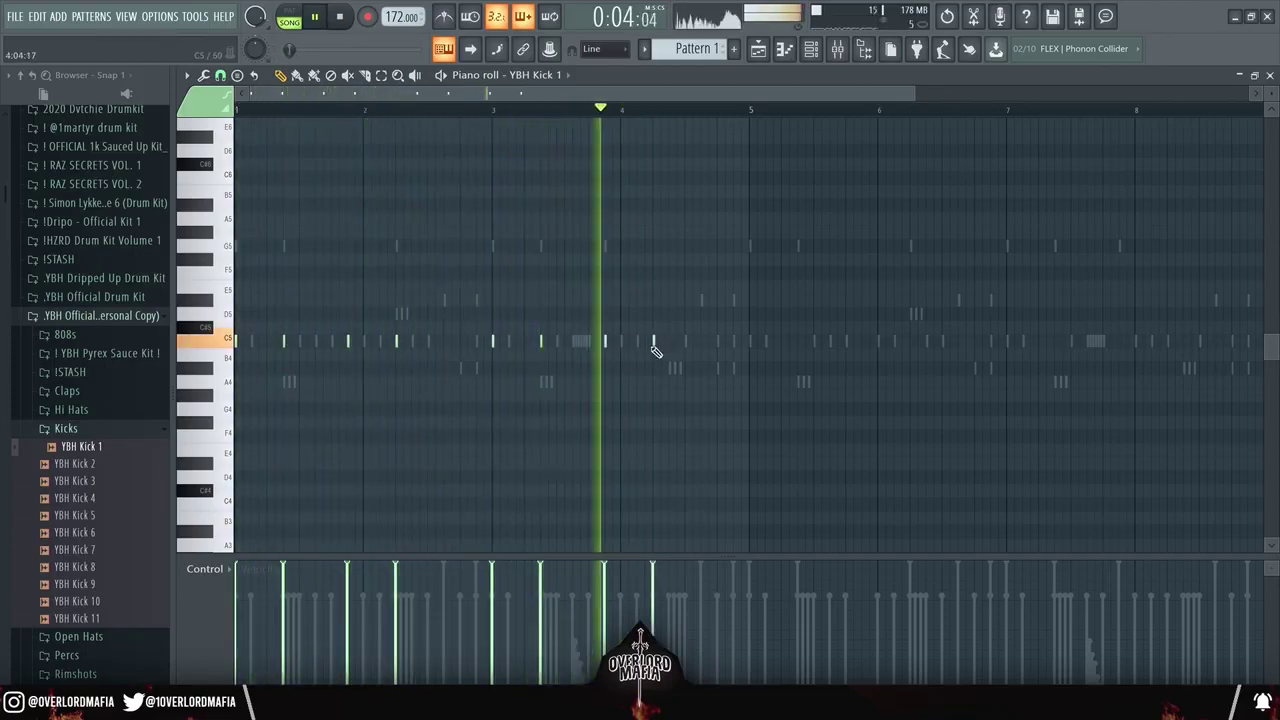
click(710, 343)
key(space)
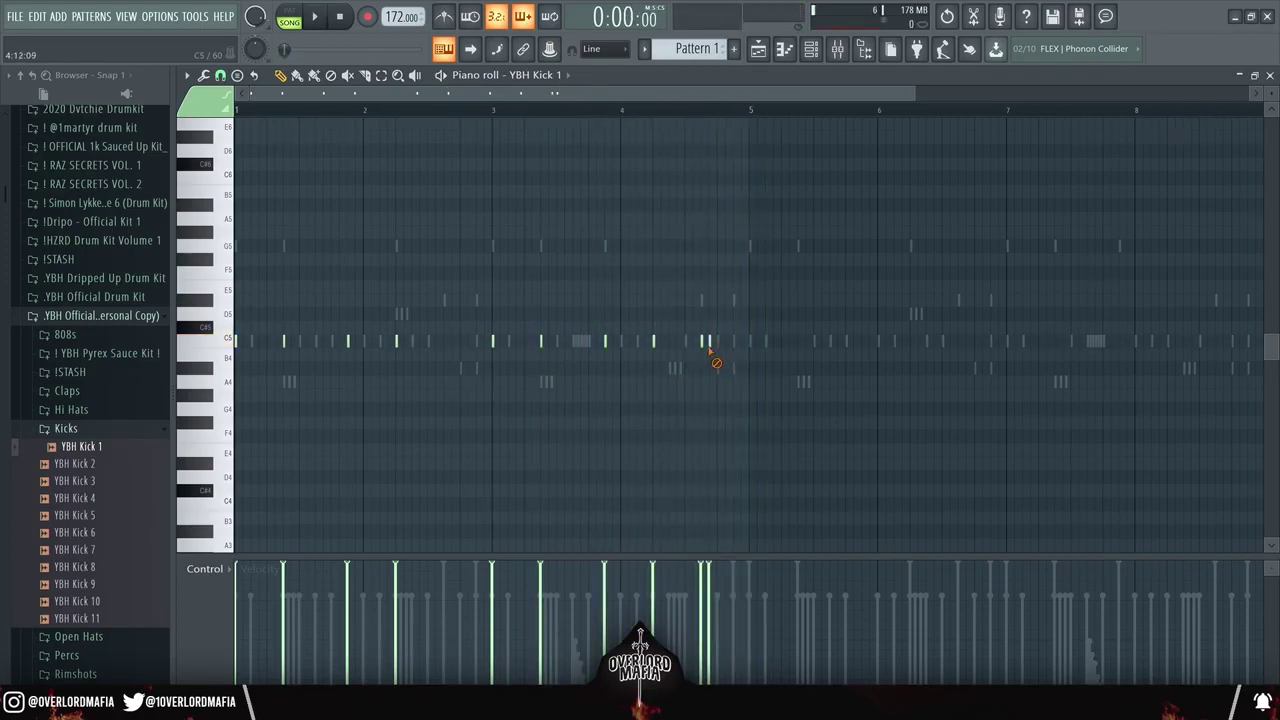
Step: Duplicate the four-bar YBH Kick 1 pattern into bars 5–8 and clear the selection
drag(752, 112, 63, 129)
key(ctrl+b)
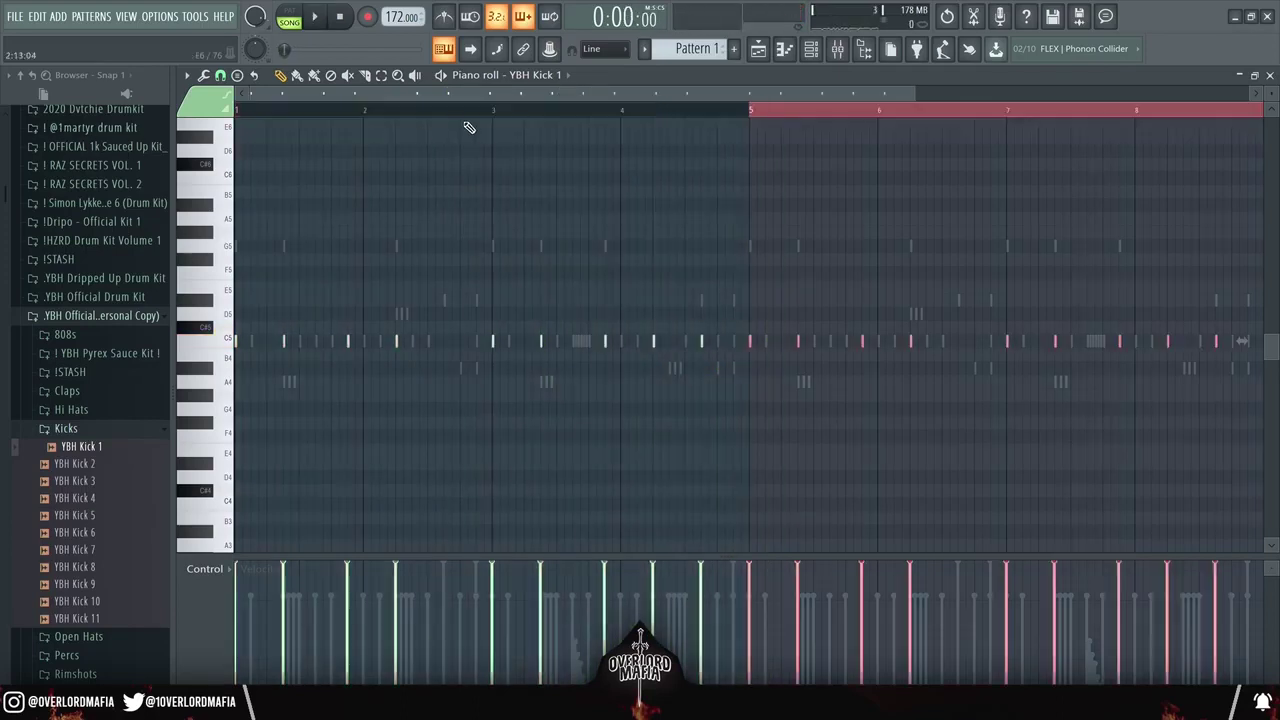
click(785, 115)
Step: Load YBH Perc 12 from the Percs folder as a new channel and place a hit on its first step
key(F6)
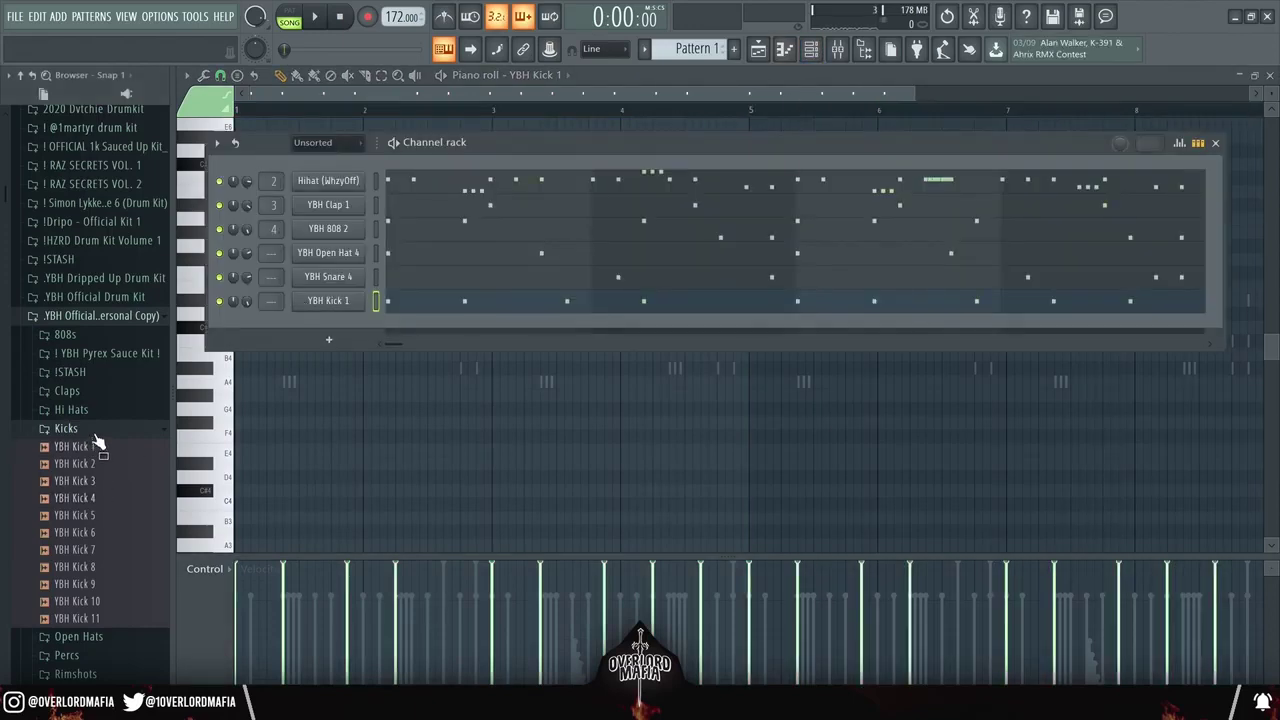
click(95, 432)
click(96, 468)
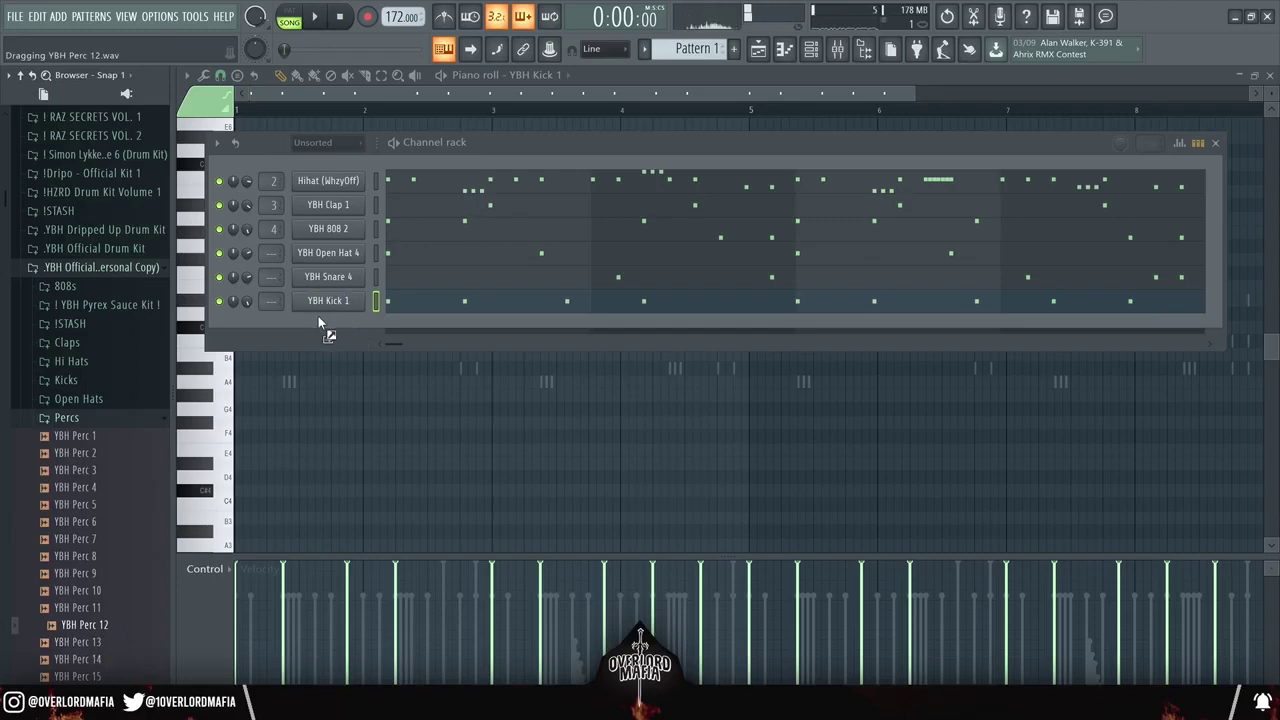
drag(318, 316, 318, 318)
click(391, 326)
key(space)
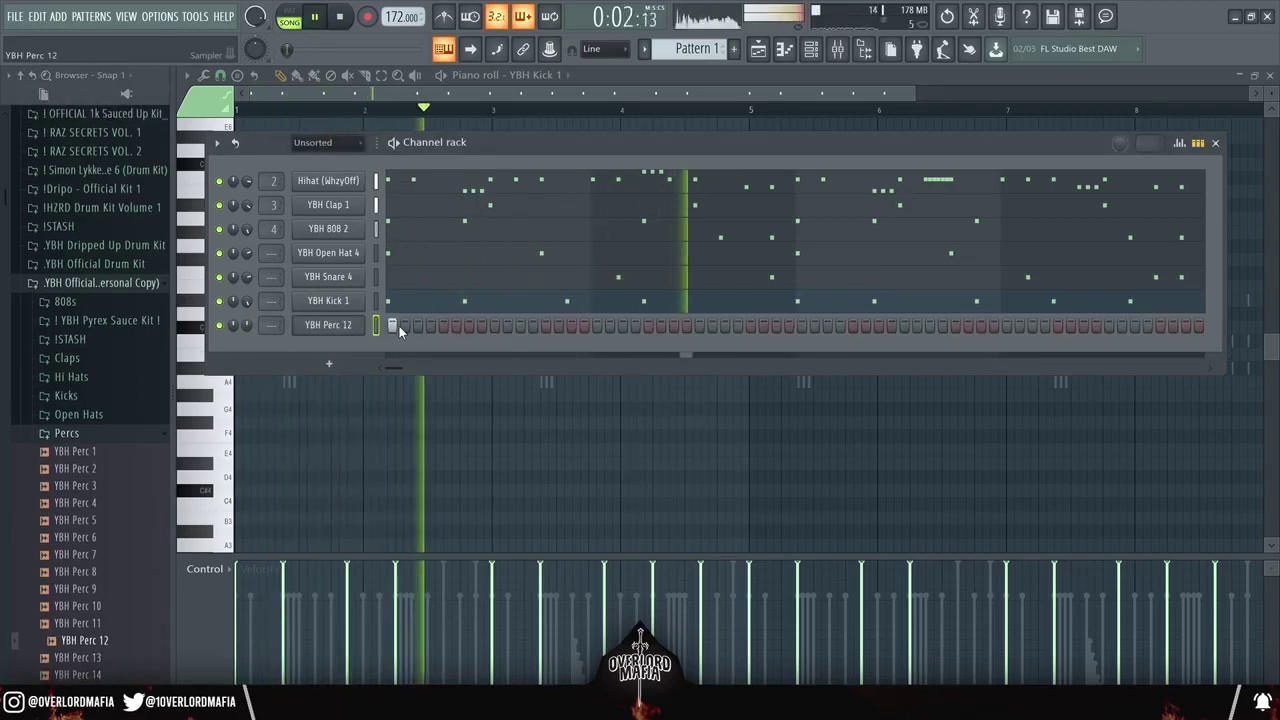
Step: Convert the YBH Perc 12 step into a C5 piano roll note at the start of bar 1 and shorten it
key(F7)
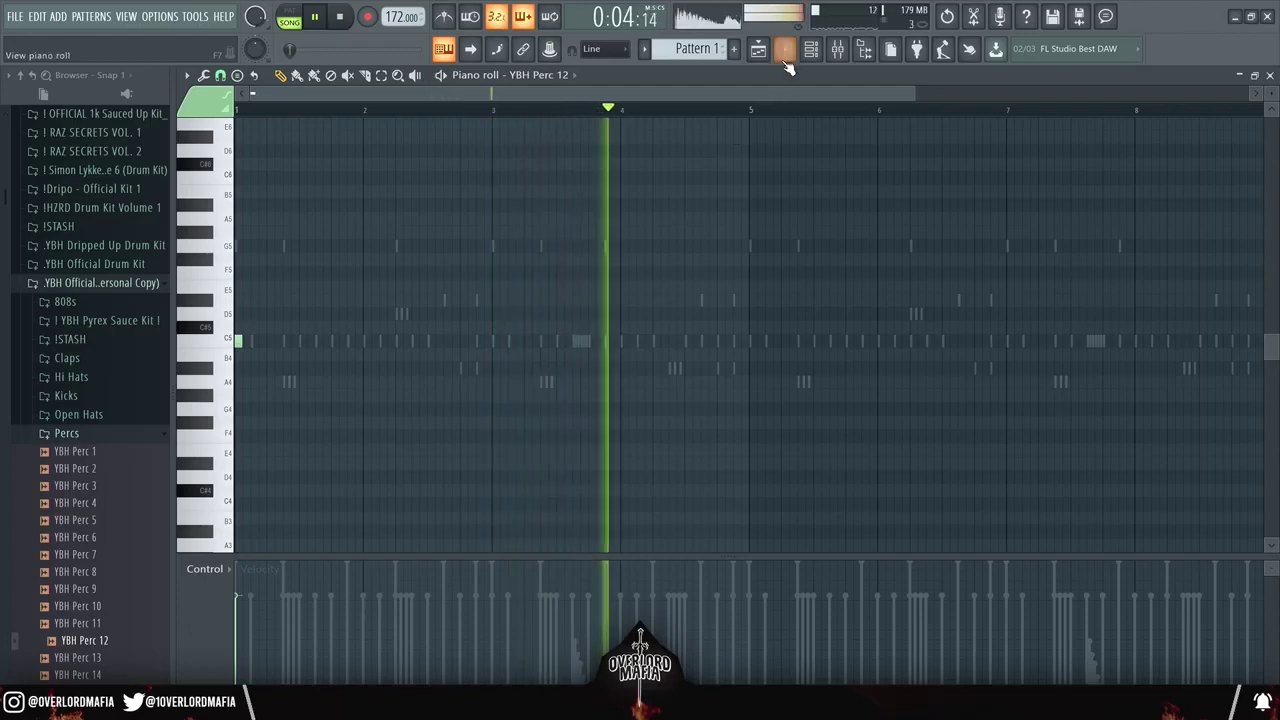
click(811, 48)
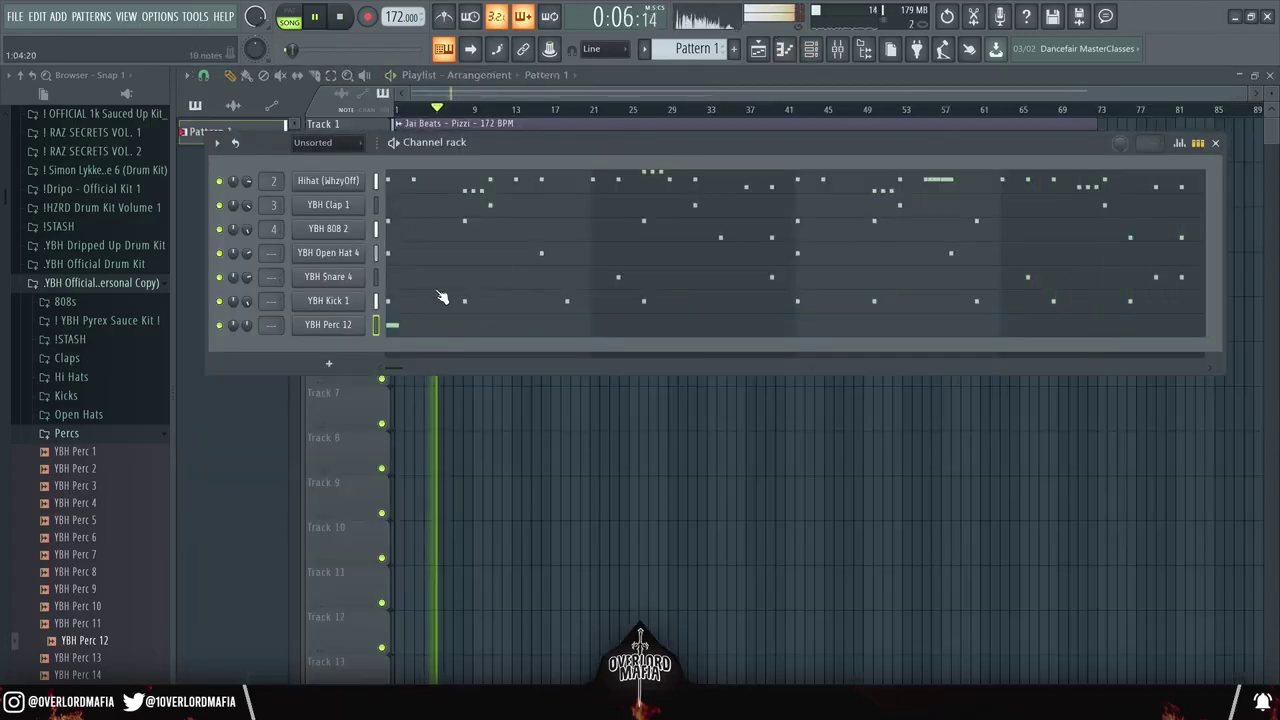
key(F6)
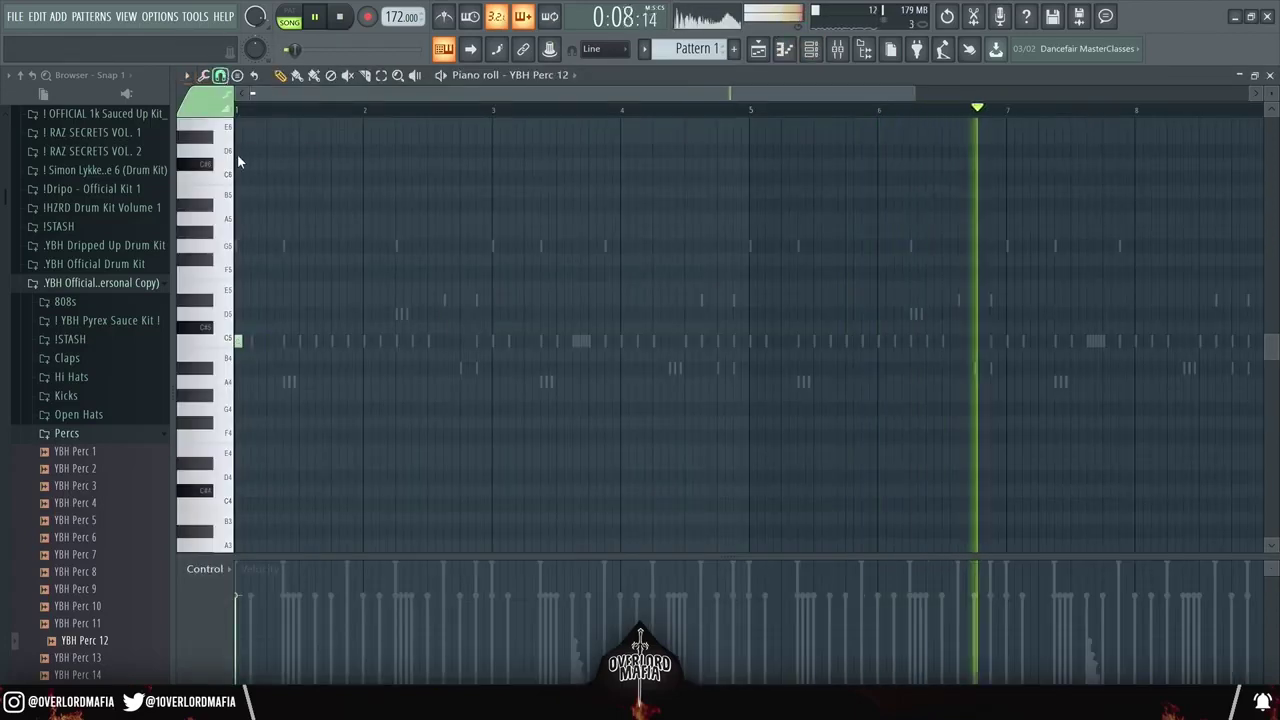
key(space)
click(811, 50)
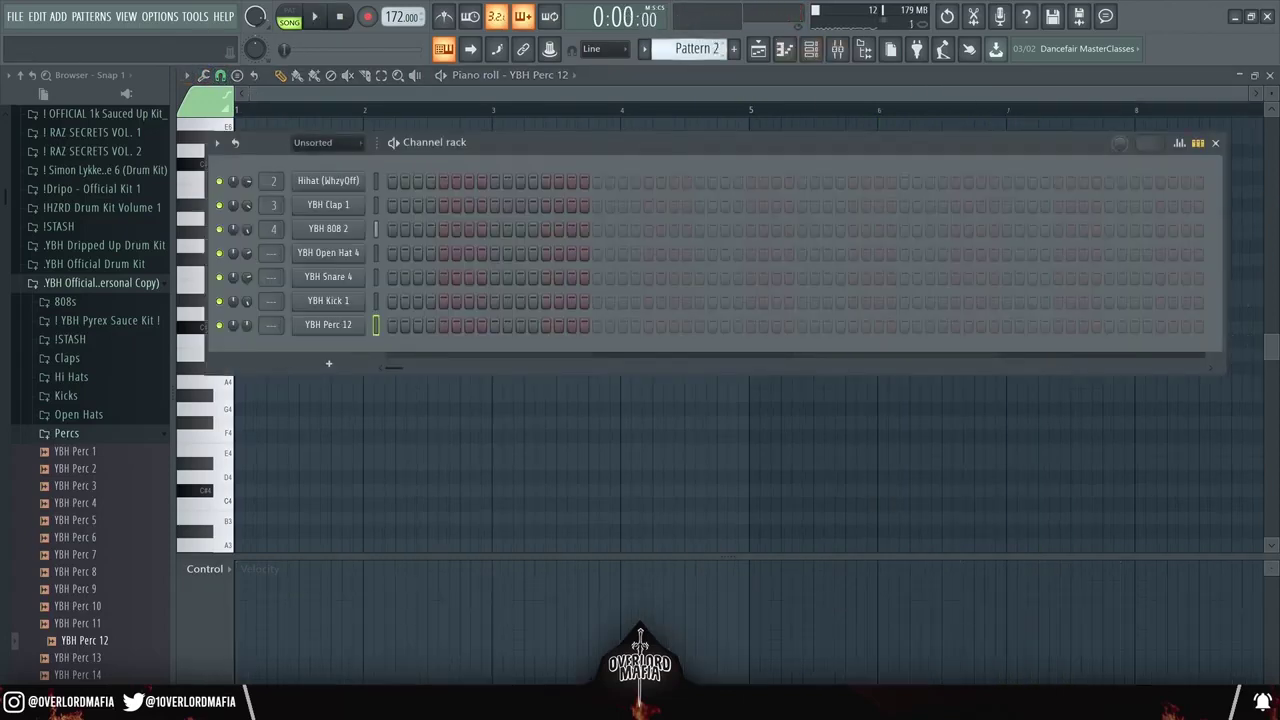
Step: Browse the Percs and Open Hats folders, auditioning samples such as YBH Perc 13
click(125, 440)
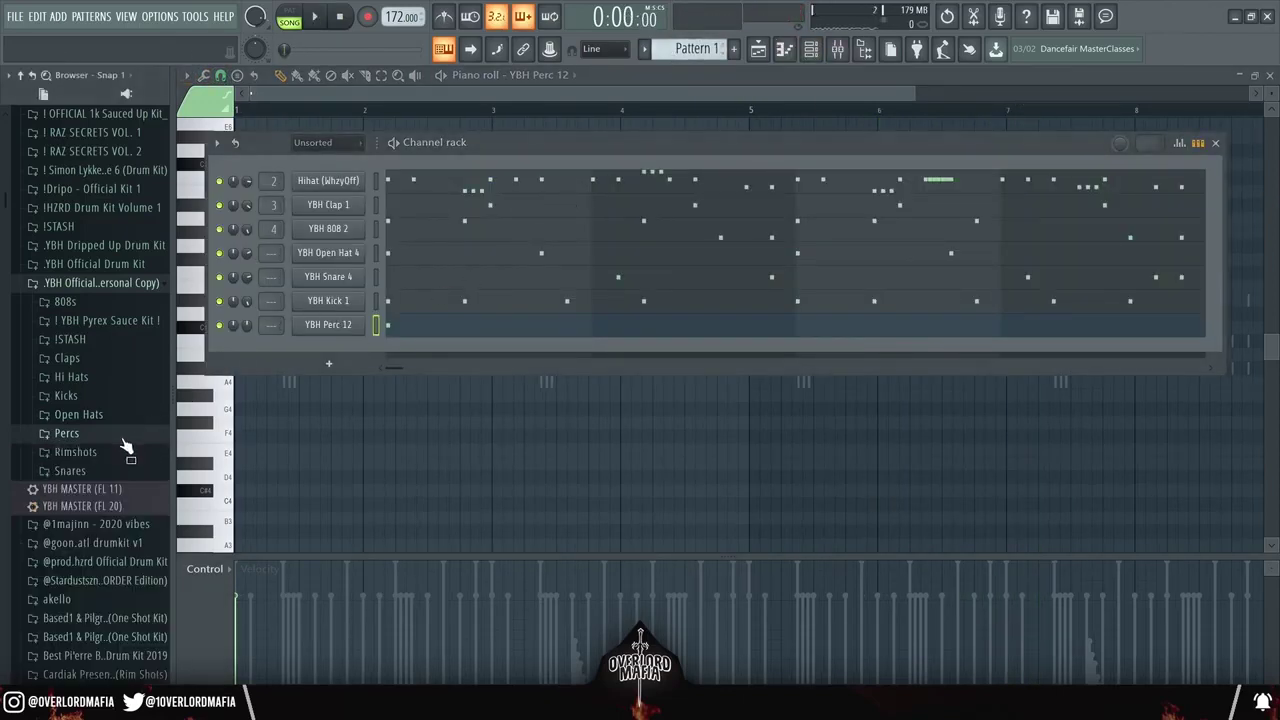
click(123, 437)
click(100, 470)
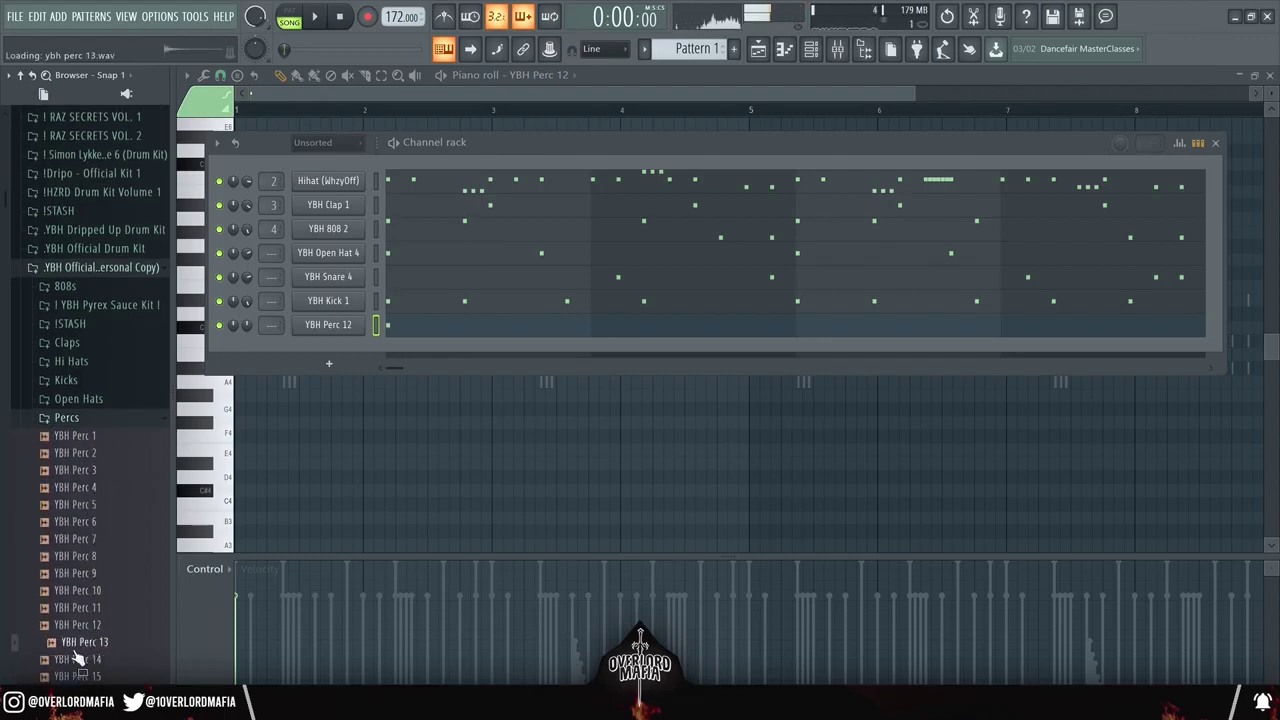
click(78, 398)
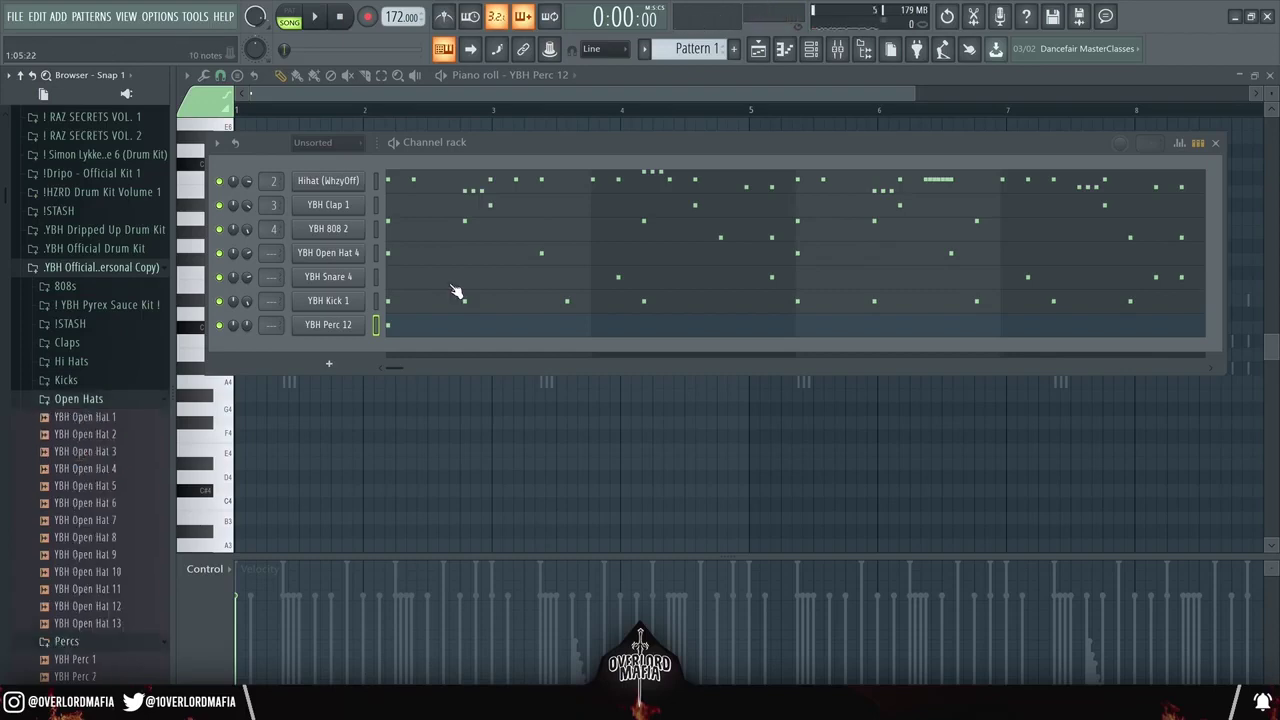
click(90, 398)
Step: Split Pattern 1 into a separate pattern per channel and delete the combined pattern clips from Track 3
key(space)
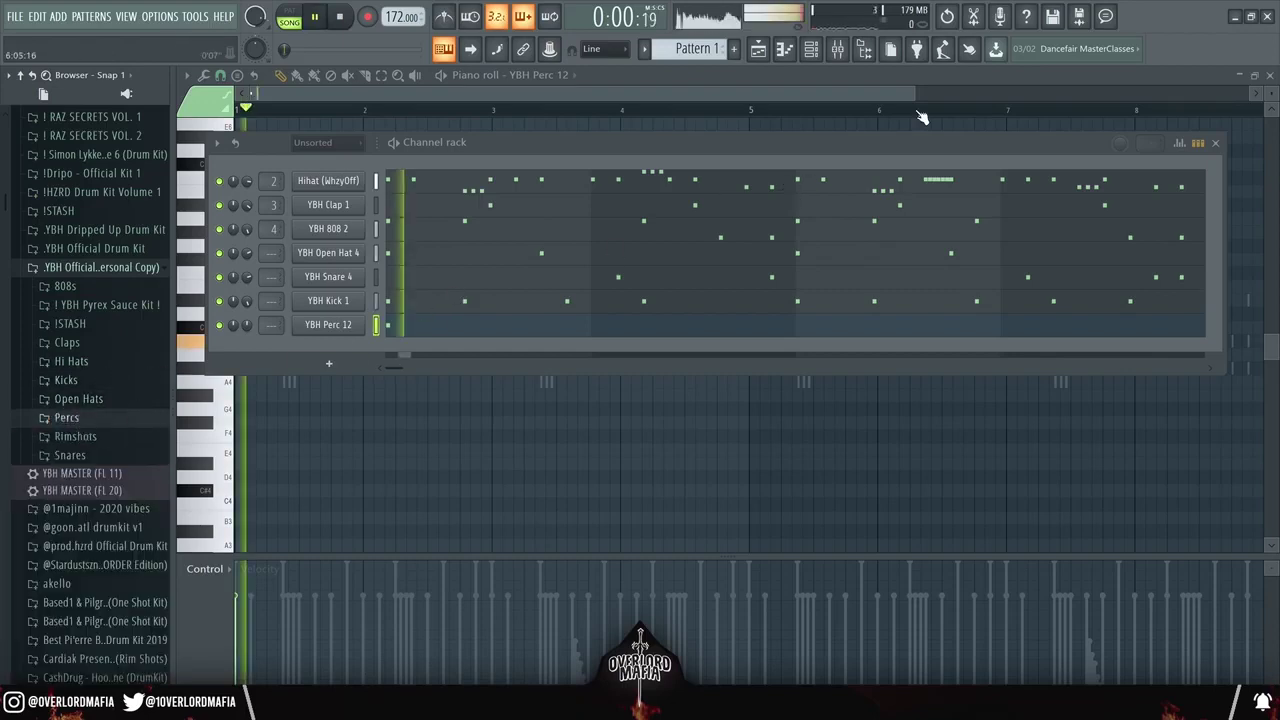
click(779, 51)
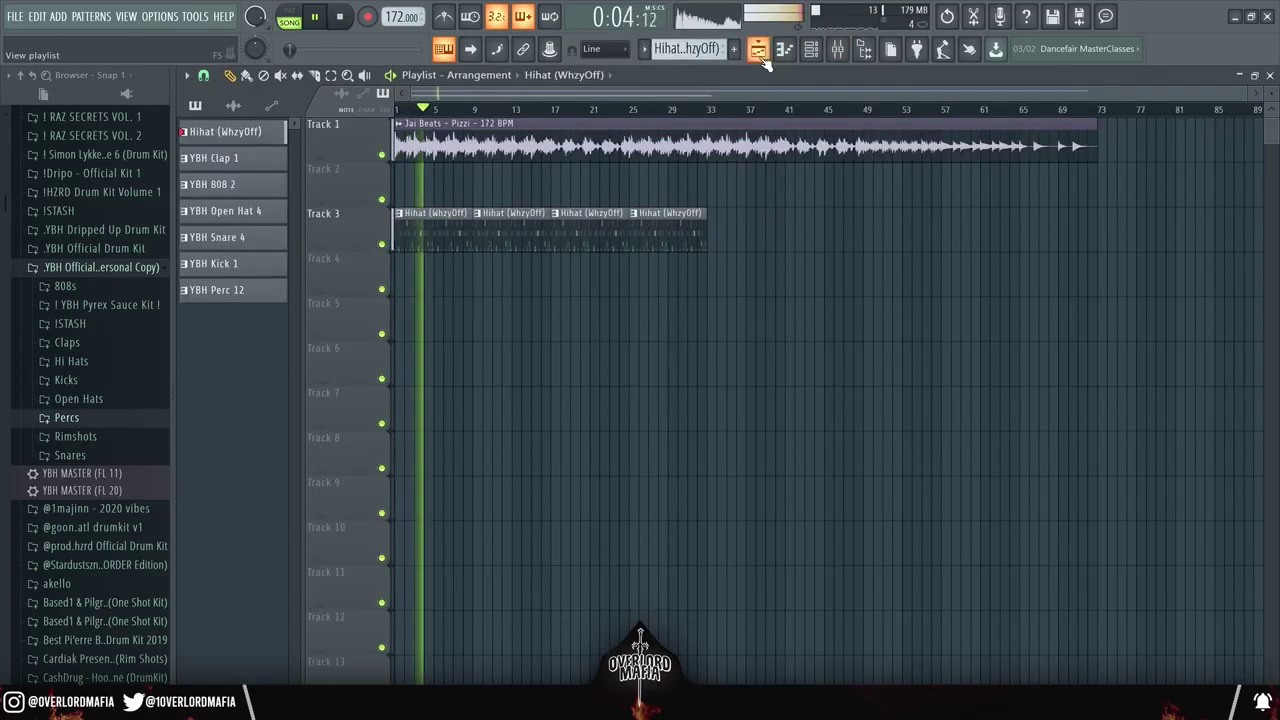
click(762, 50)
click(762, 50)
right_click(660, 242)
key(space)
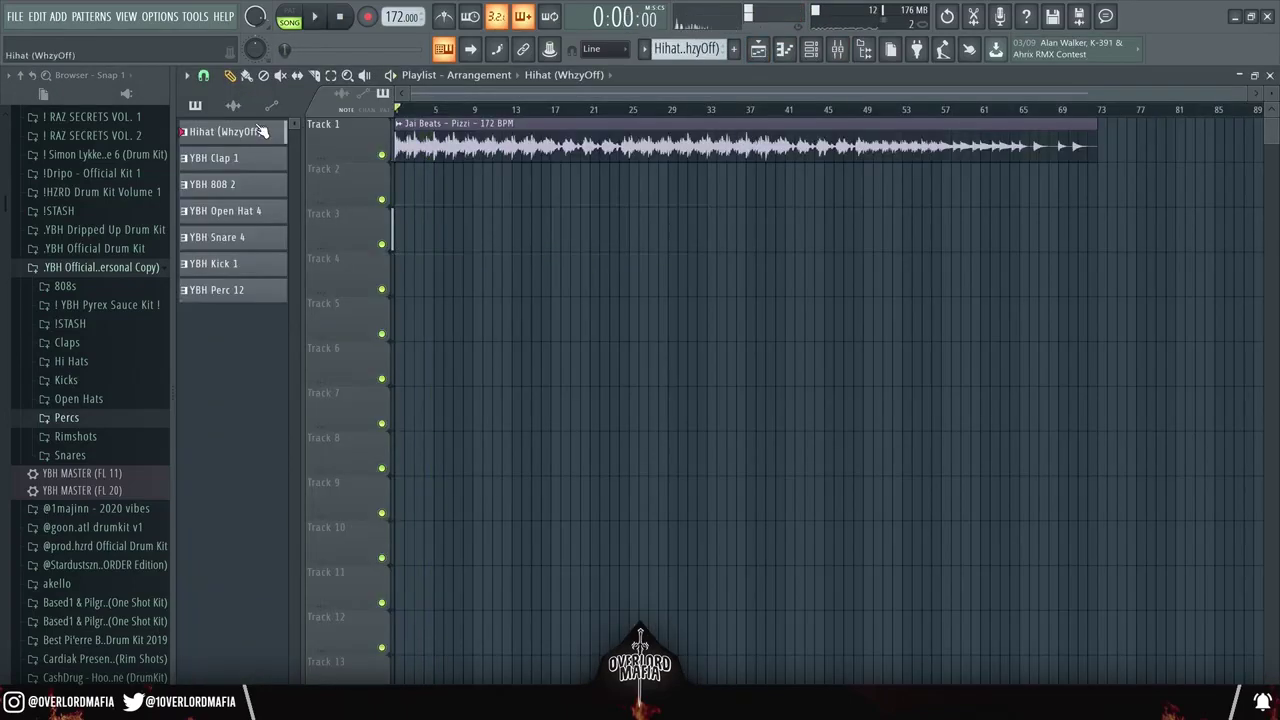
Step: Place all seven split channel patterns on Tracks 2–8 of the playlist, starting at bar 17
shift+click(214, 289)
drag(214, 289, 553, 188)
key(space)
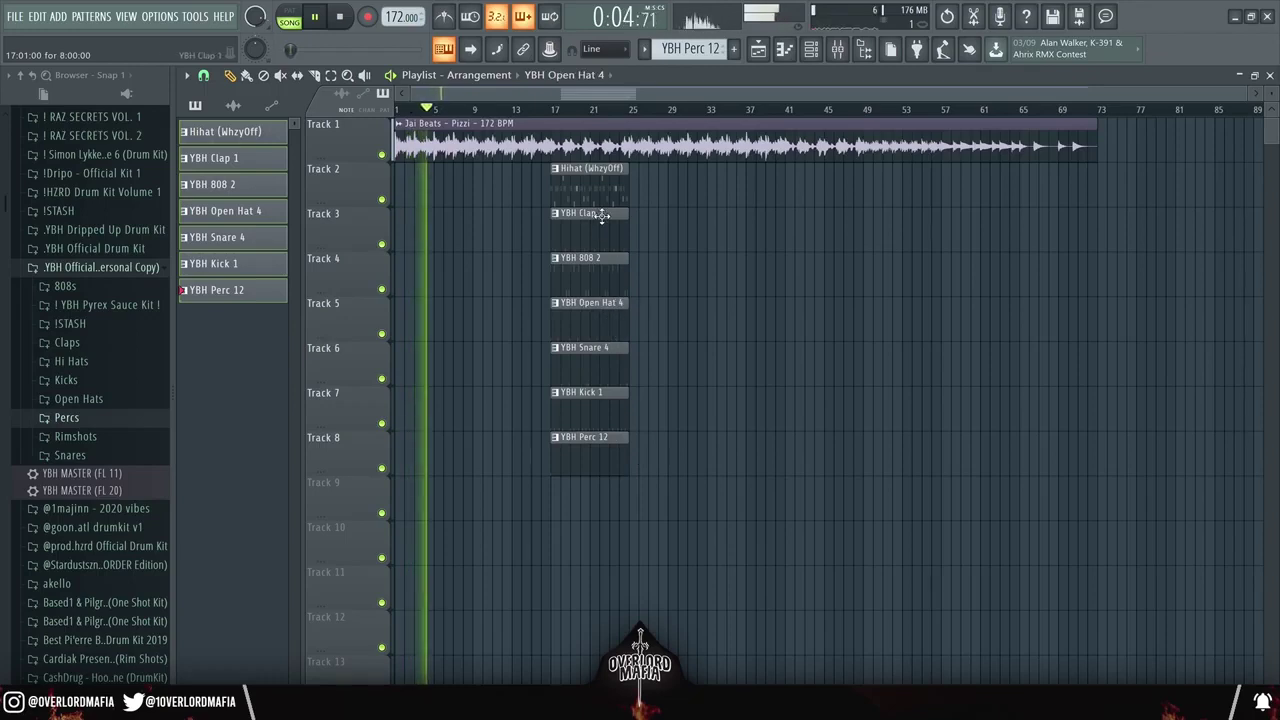
Step: Duplicate the seven drum clips three times to fill bars 17–48, and collapse the browser folders
drag(582, 162, 651, 457)
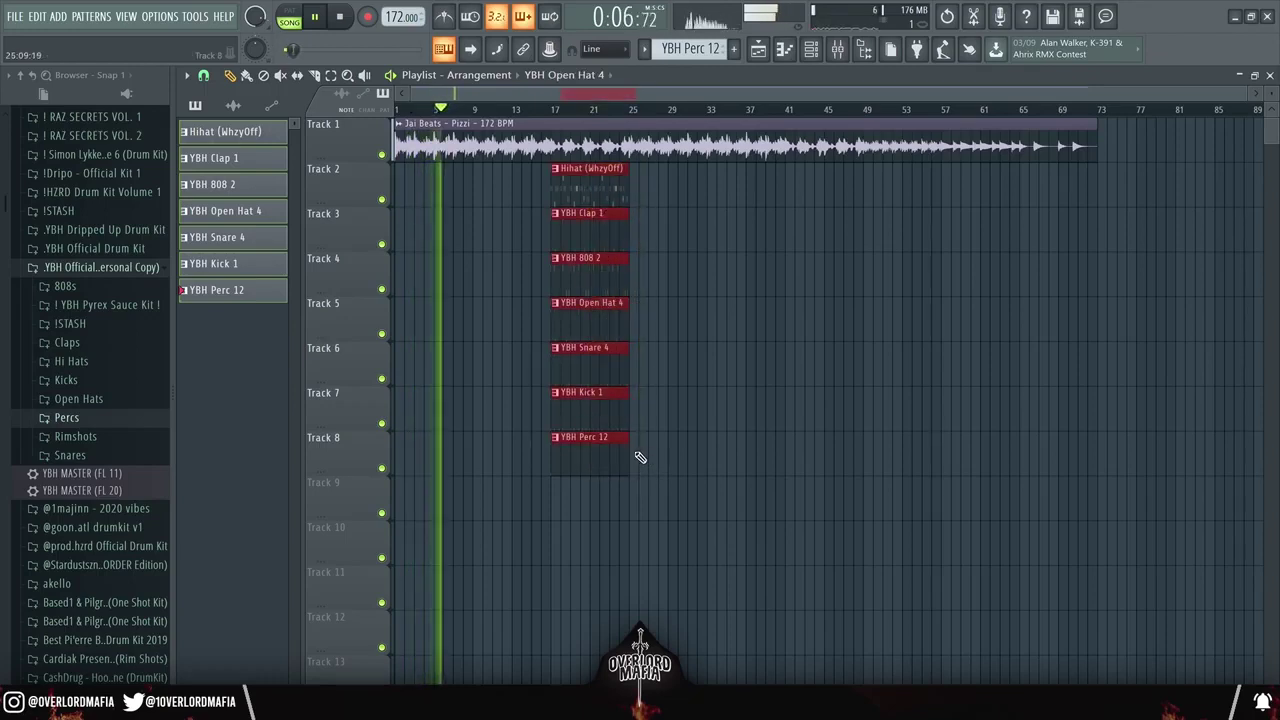
key(ctrl+b)
key(ctrl+b)
key(ctrl+b)
key(ctrl+d)
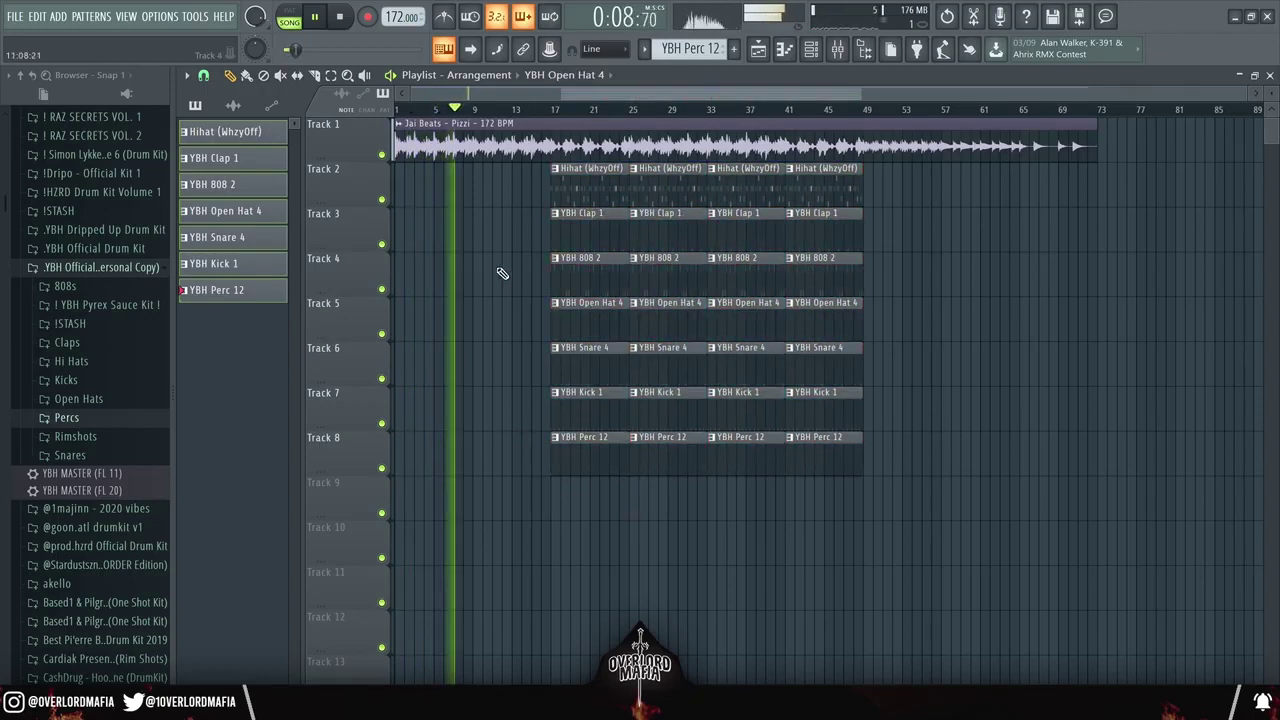
click(100, 269)
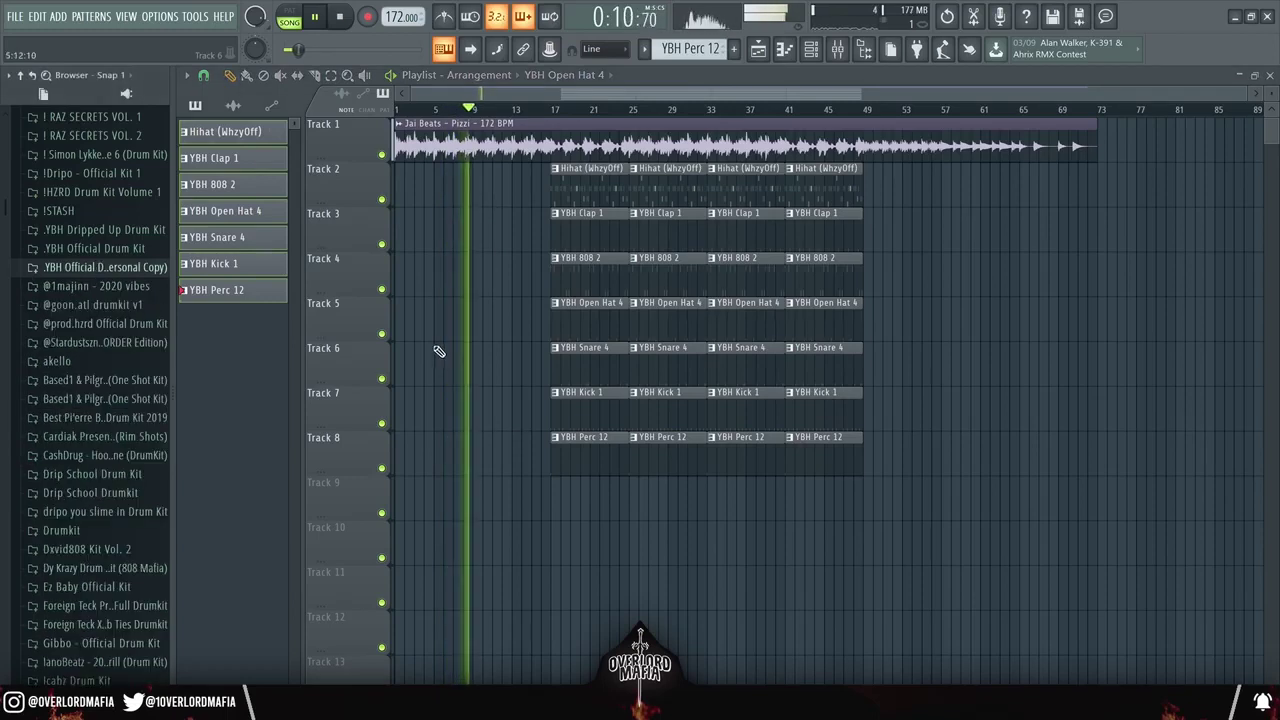
click(21, 76)
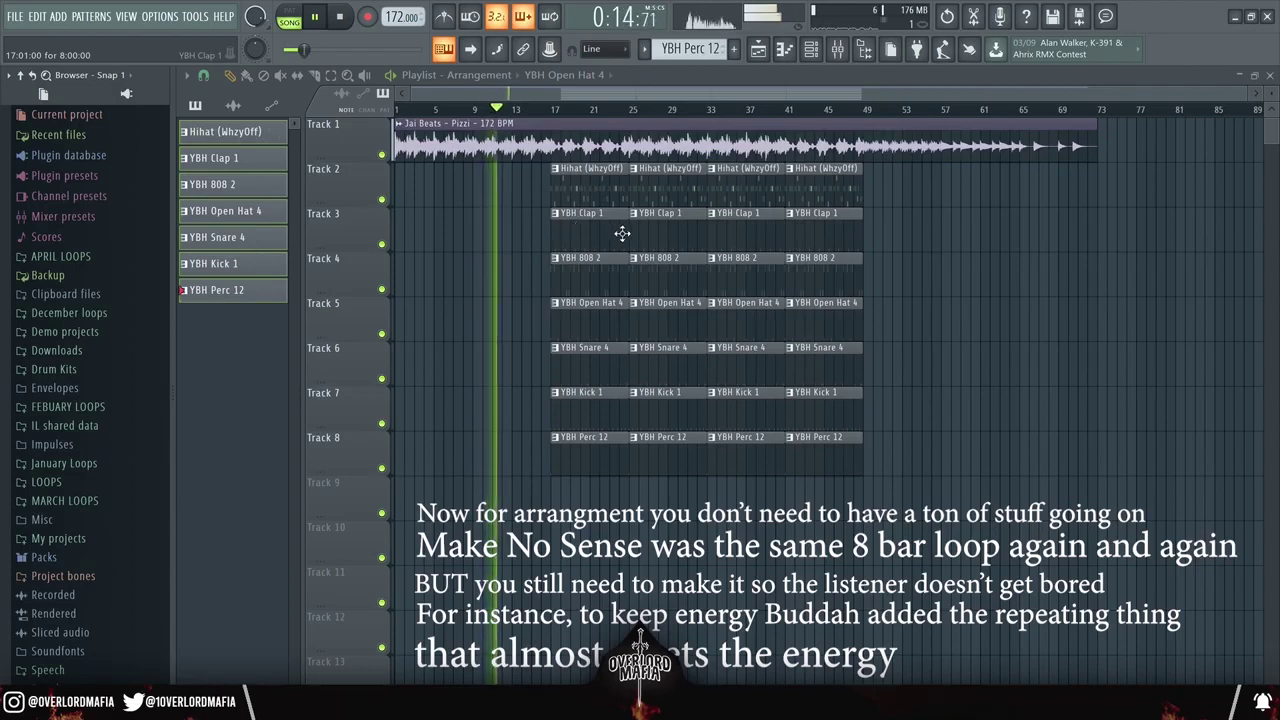
Step: Delete the YBH Snare 4, YBH Kick 1 and YBH Perc 12 clips from bars 17–32
right_click(594, 341)
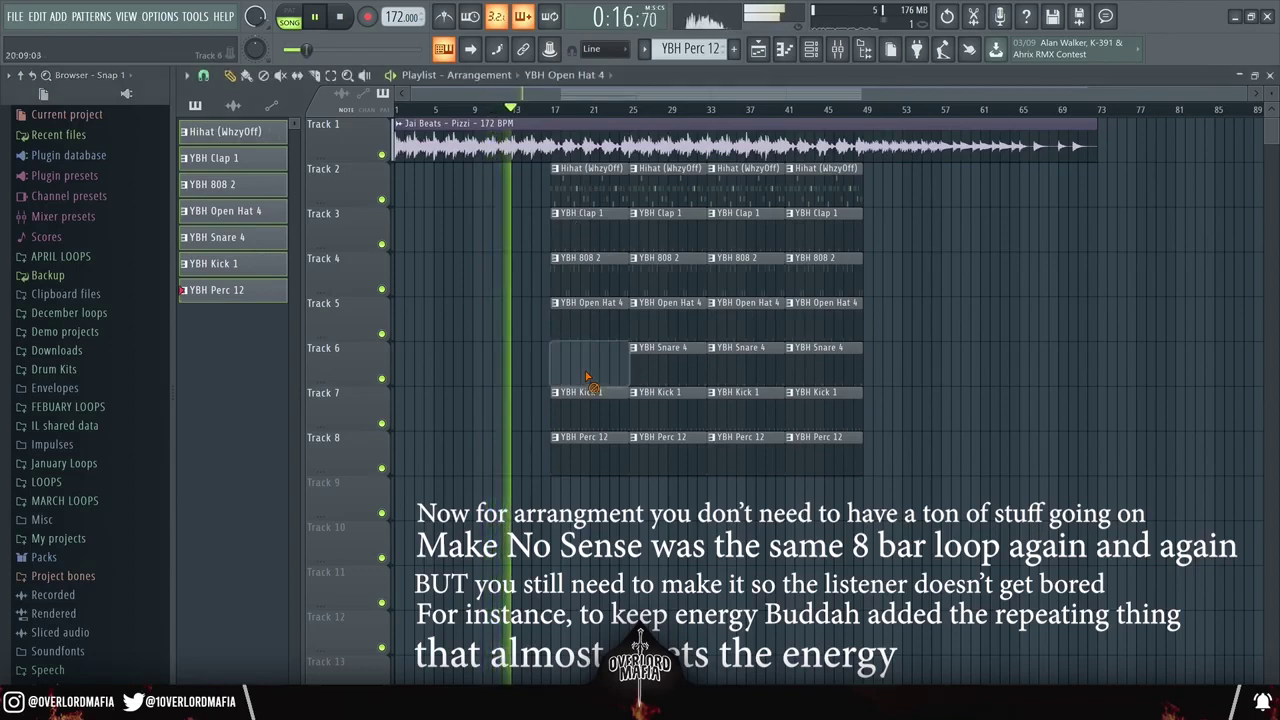
right_click(596, 393)
right_click(595, 446)
right_click(665, 442)
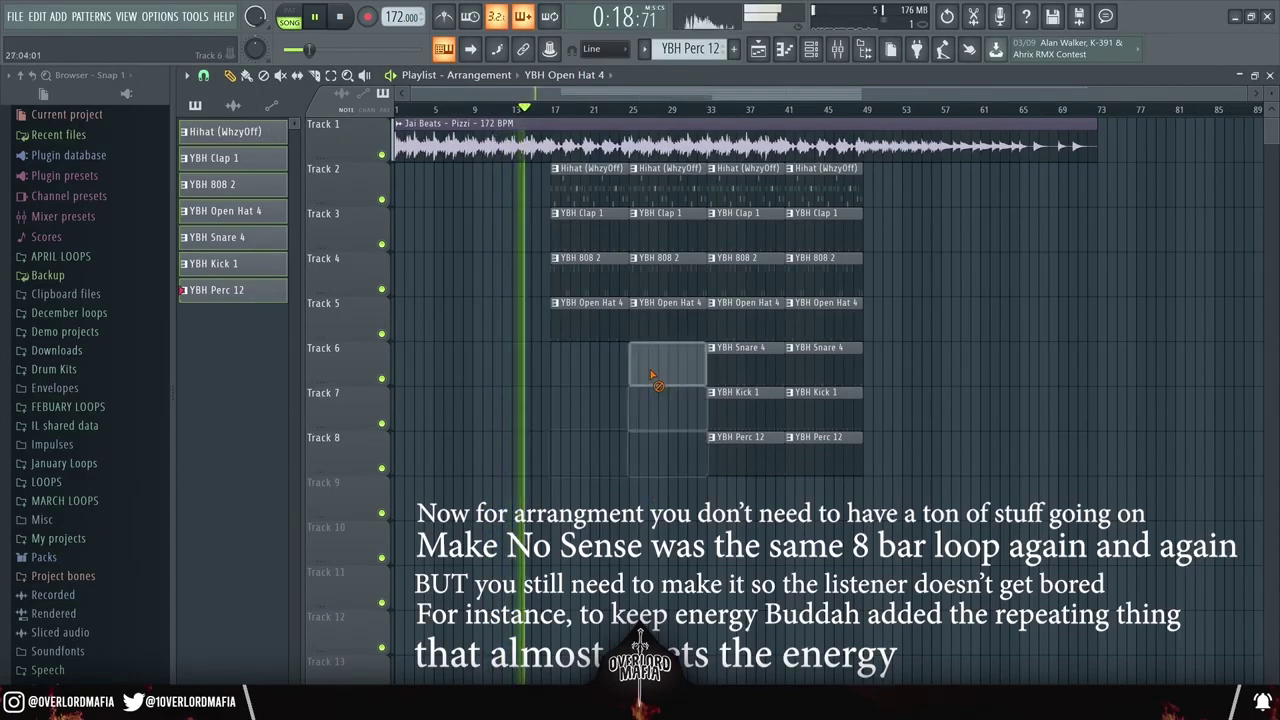
Step: Clear the remaining YBH Kick 1 and YBH Snare 4 clips from bars 25–32
right_click(665, 397)
right_click(665, 352)
scroll(622, 118, up, 3)
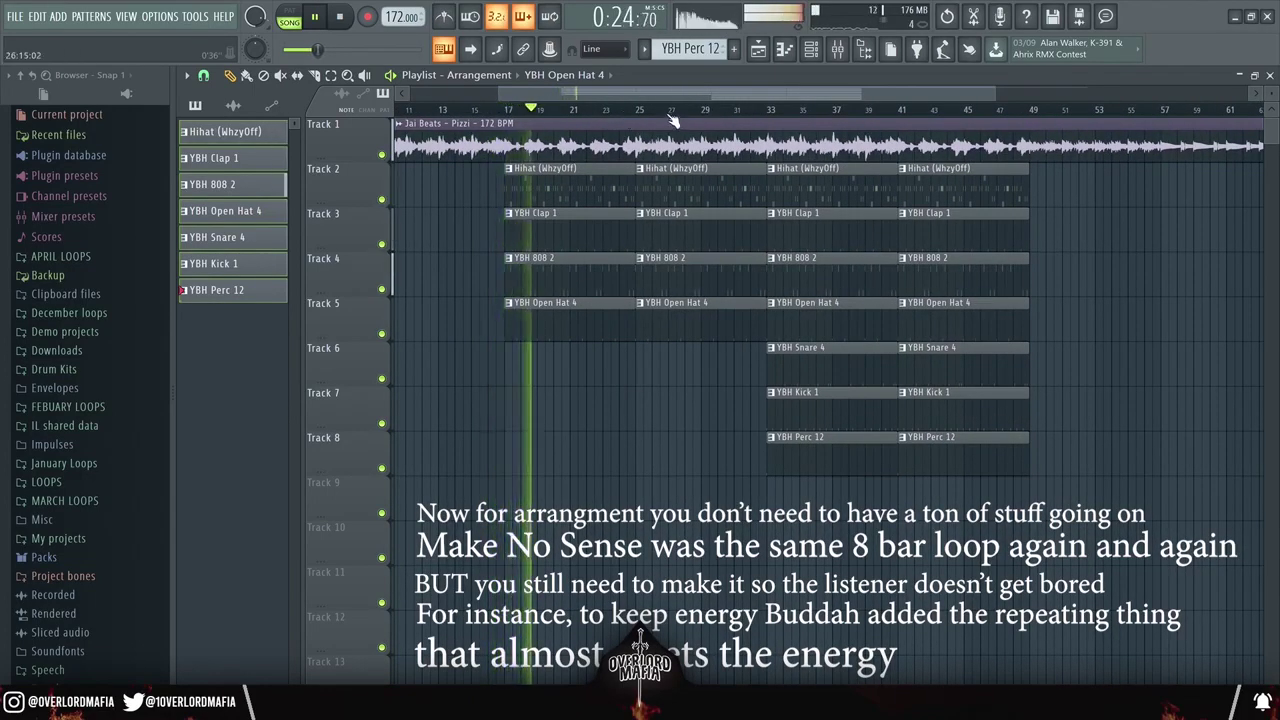
Step: Shorten the end of the YBH 808 2 clip starting at bar 25, leaving a short gap before bar 33
scroll(640, 120, down, 2)
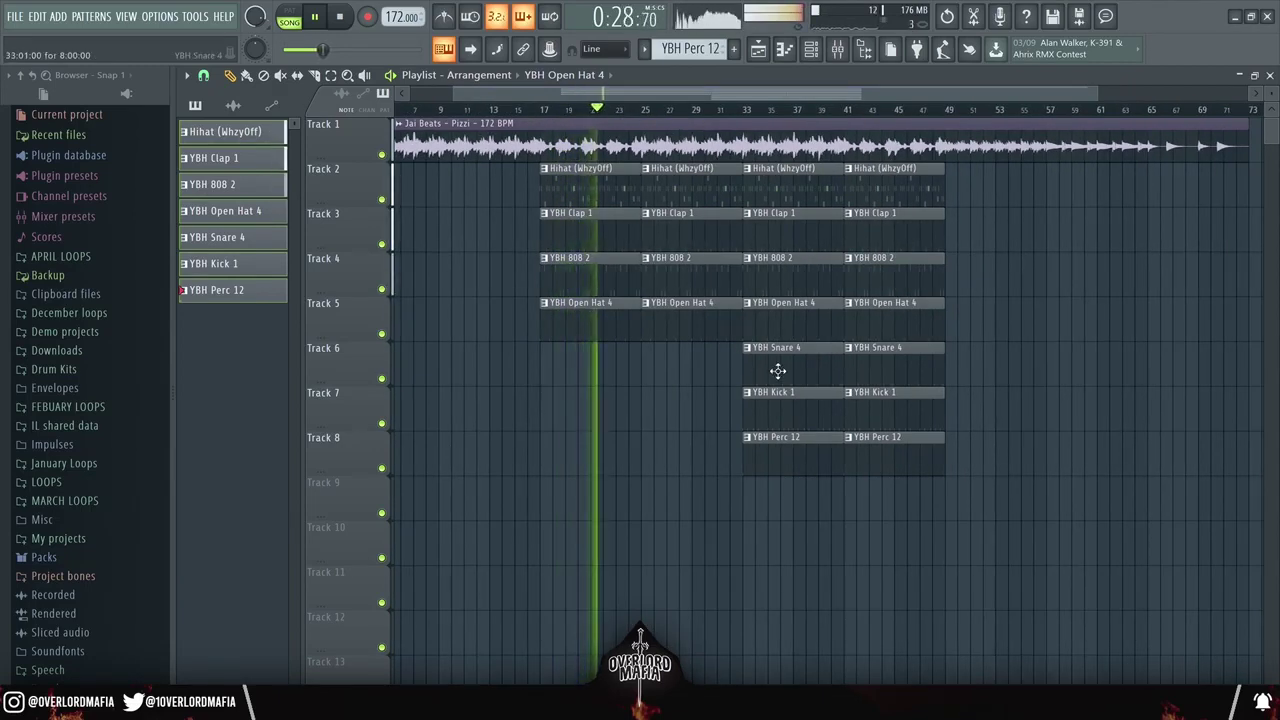
scroll(714, 120, down, 2)
scroll(712, 120, down, 1)
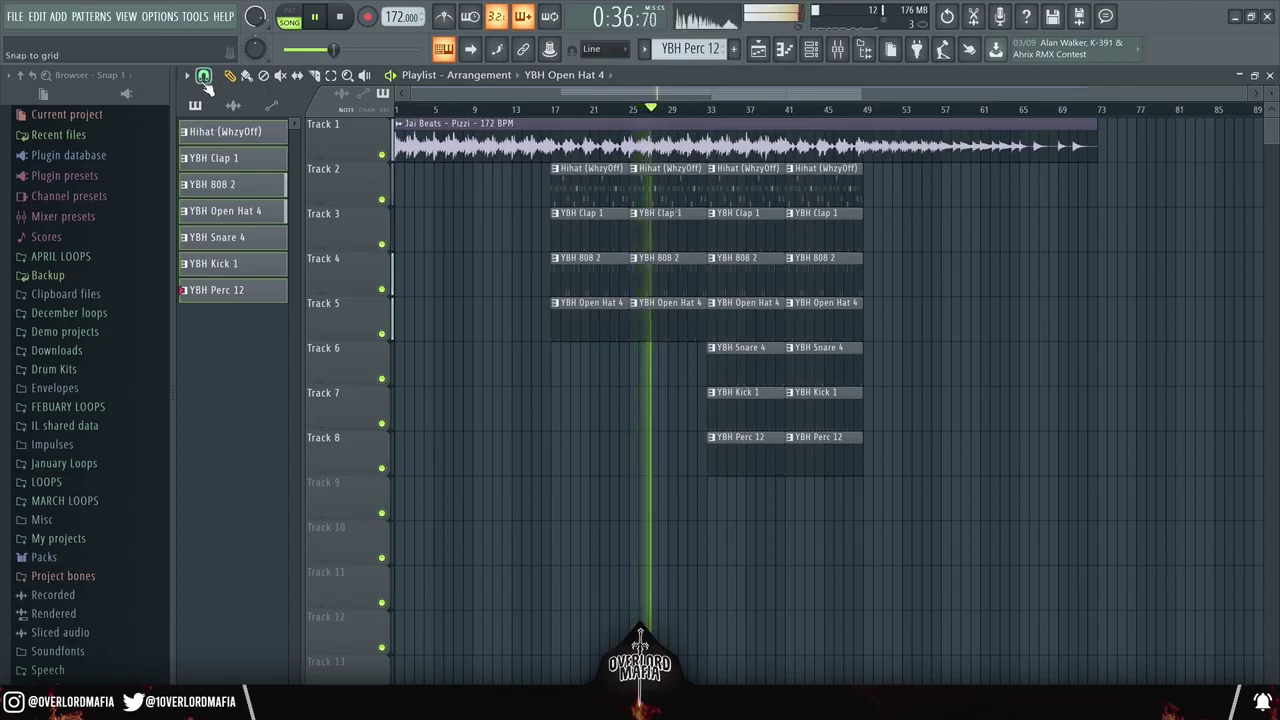
scroll(716, 113, up, 3)
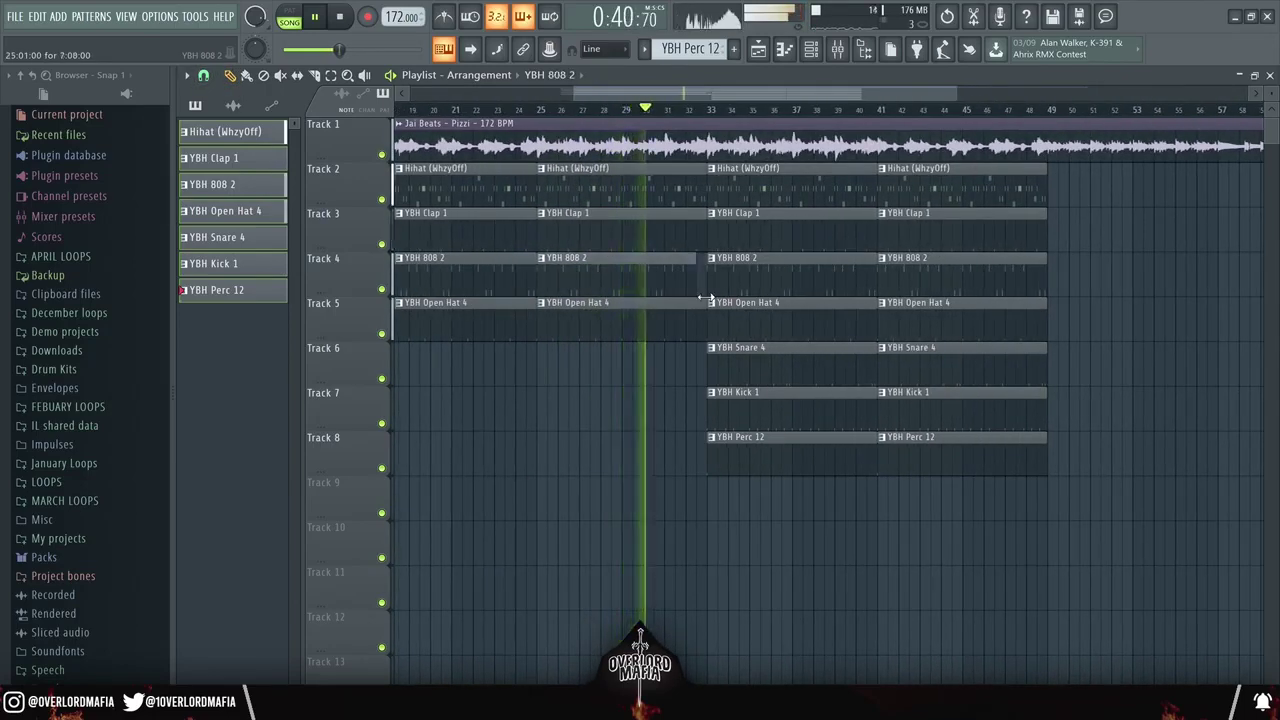
drag(709, 287, 699, 289)
scroll(699, 289, up, 4)
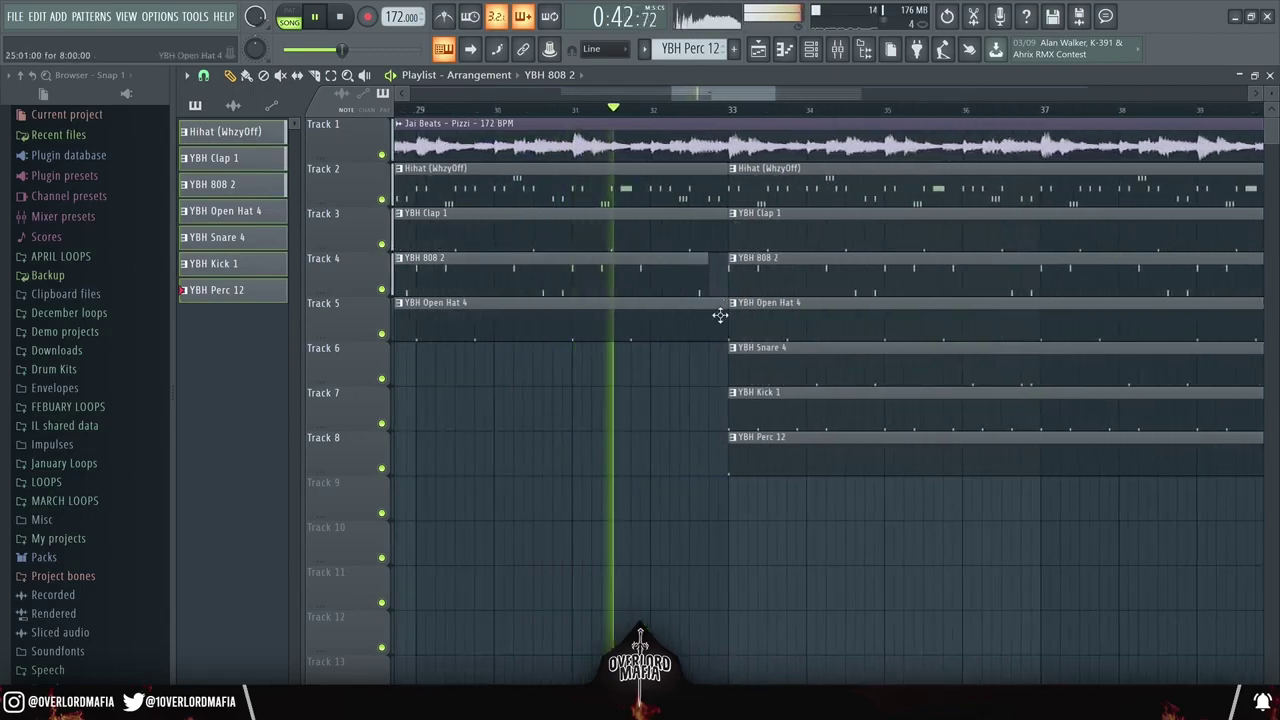
scroll(714, 110, down, 3)
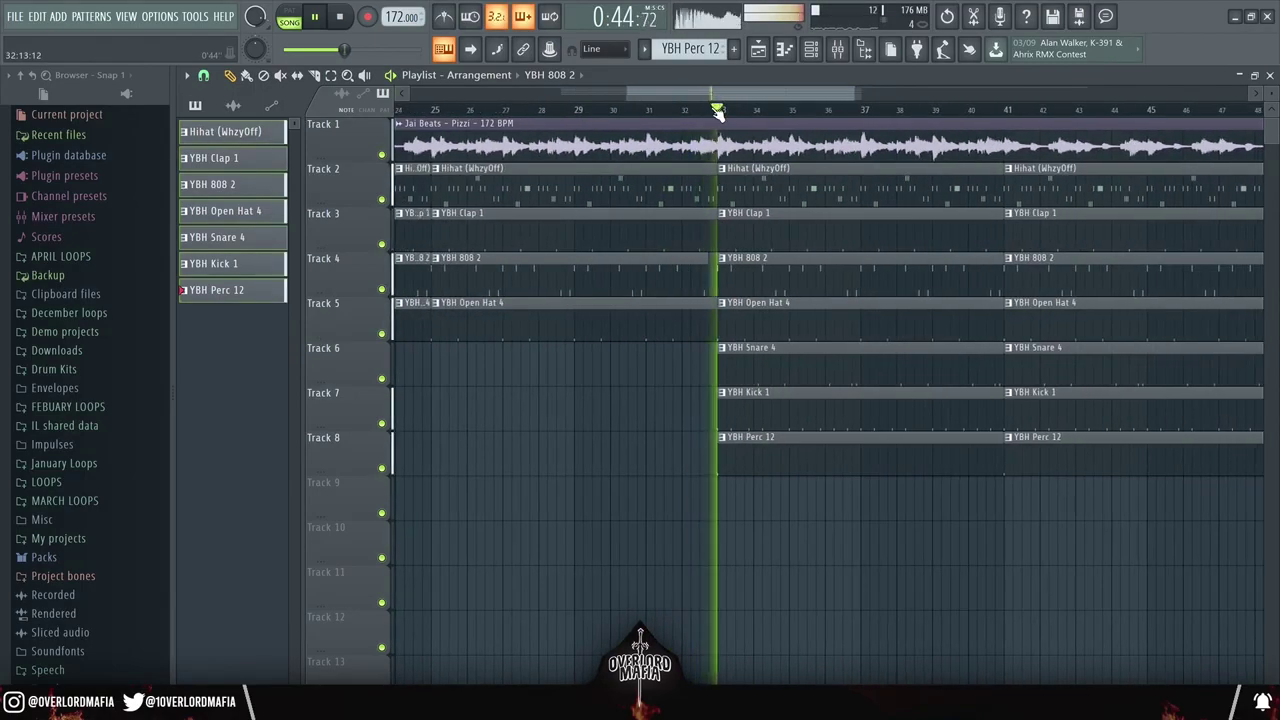
scroll(717, 113, down, 5)
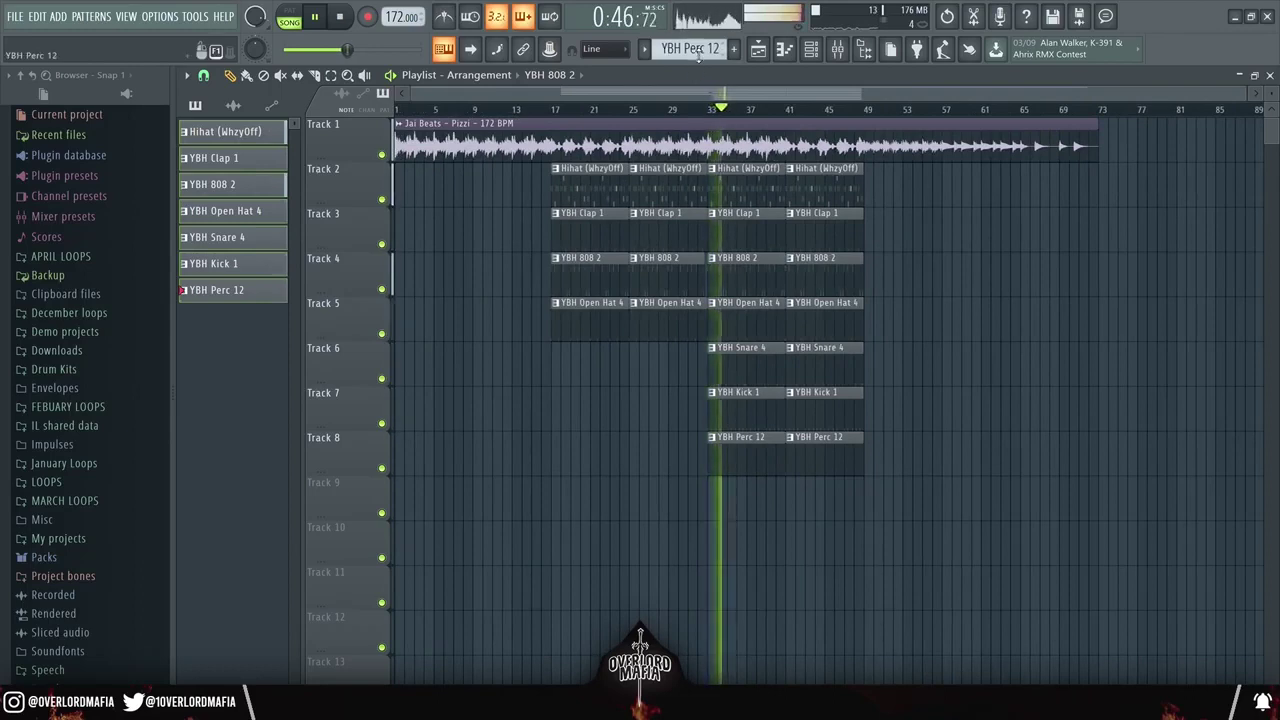
Step: Slice the Jai Beats – Pizzi clip at bars 33, 41 and 49, delete the slice in bars 41–48 and stop playback
click(748, 176)
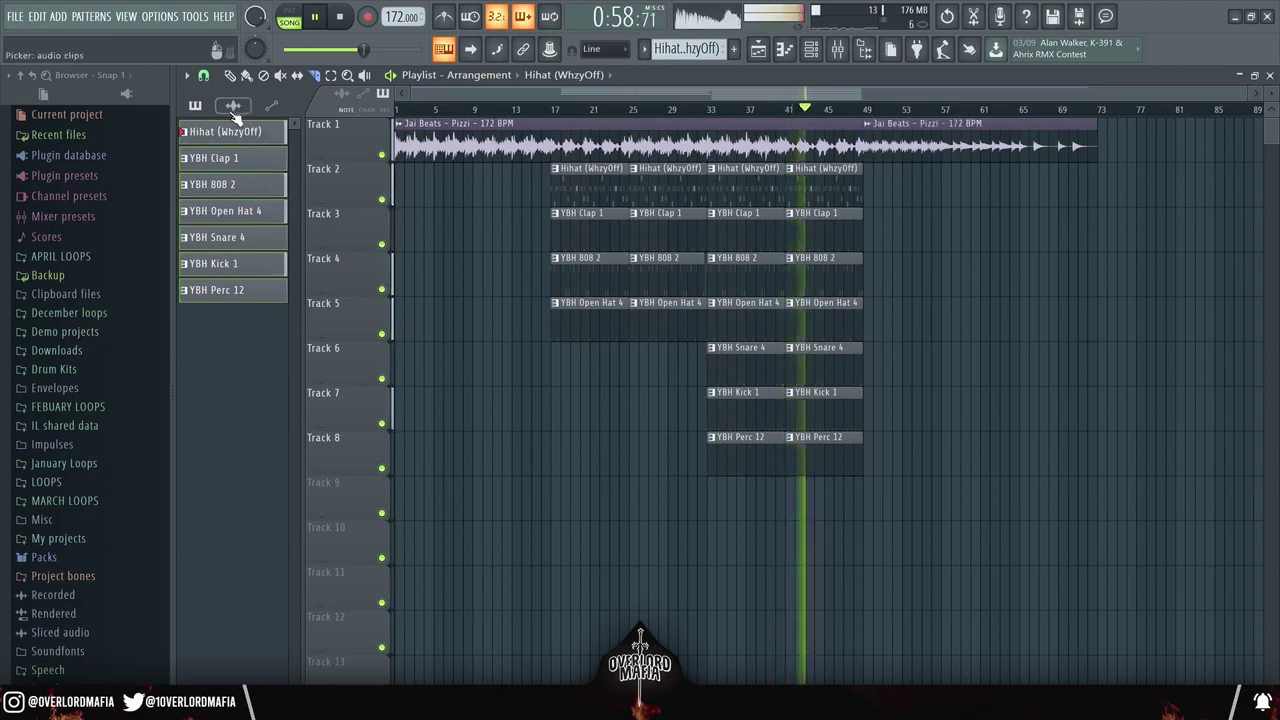
drag(859, 150, 790, 172)
key(space)
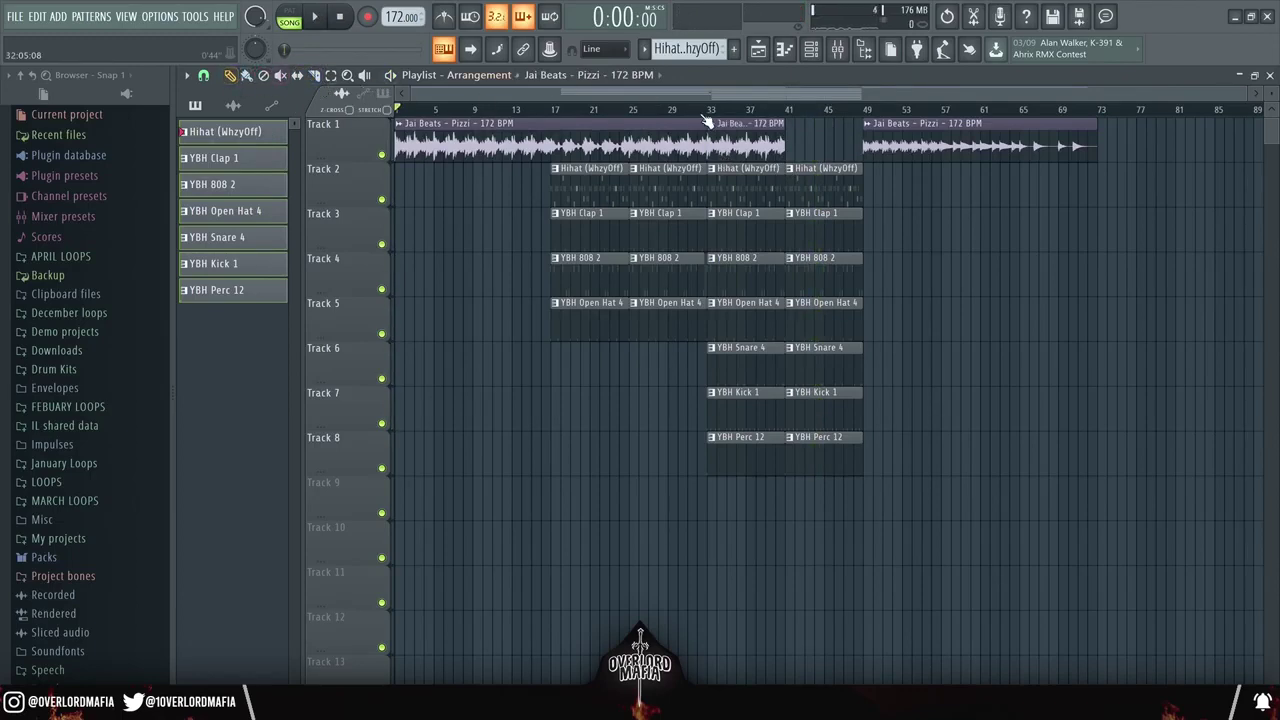
Step: Delete the leftover sample tail from bar 49 and duplicate the bars 33–40 slice to fill Track 1 through bar 64
key(ctrl+b)
right_click(864, 157)
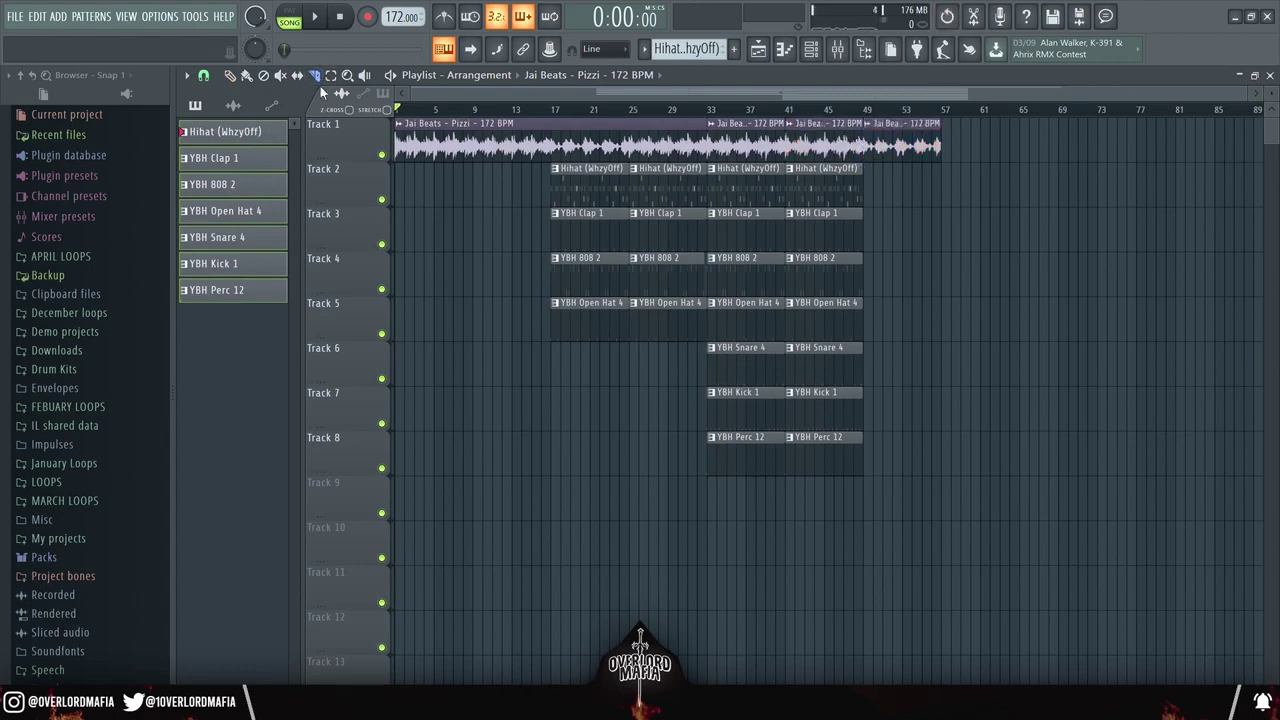
drag(980, 158, 924, 145)
key(ctrl+b)
ctrl+click(949, 240)
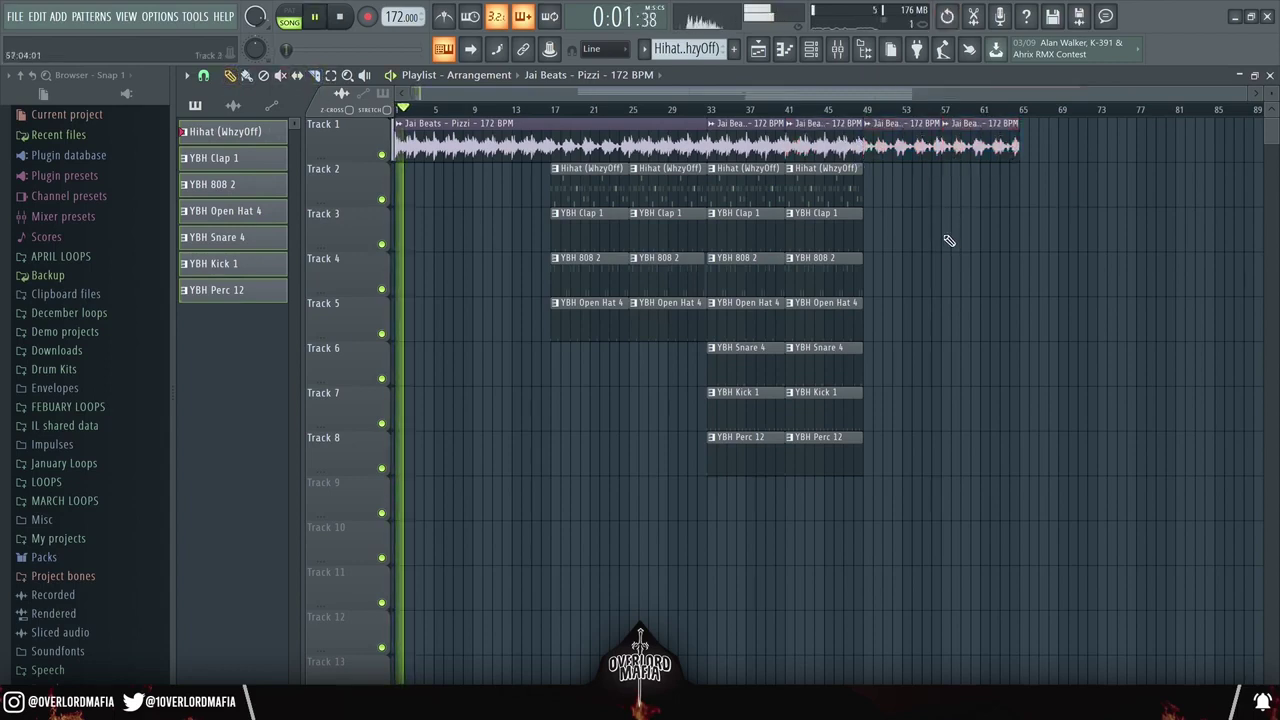
Step: Copy the hi-hat, clap, 808 and open hat clips from bars 17–32 to bars 49–64, and delete the copied open hat clips
drag(669, 304, 600, 170)
key(ctrl+b)
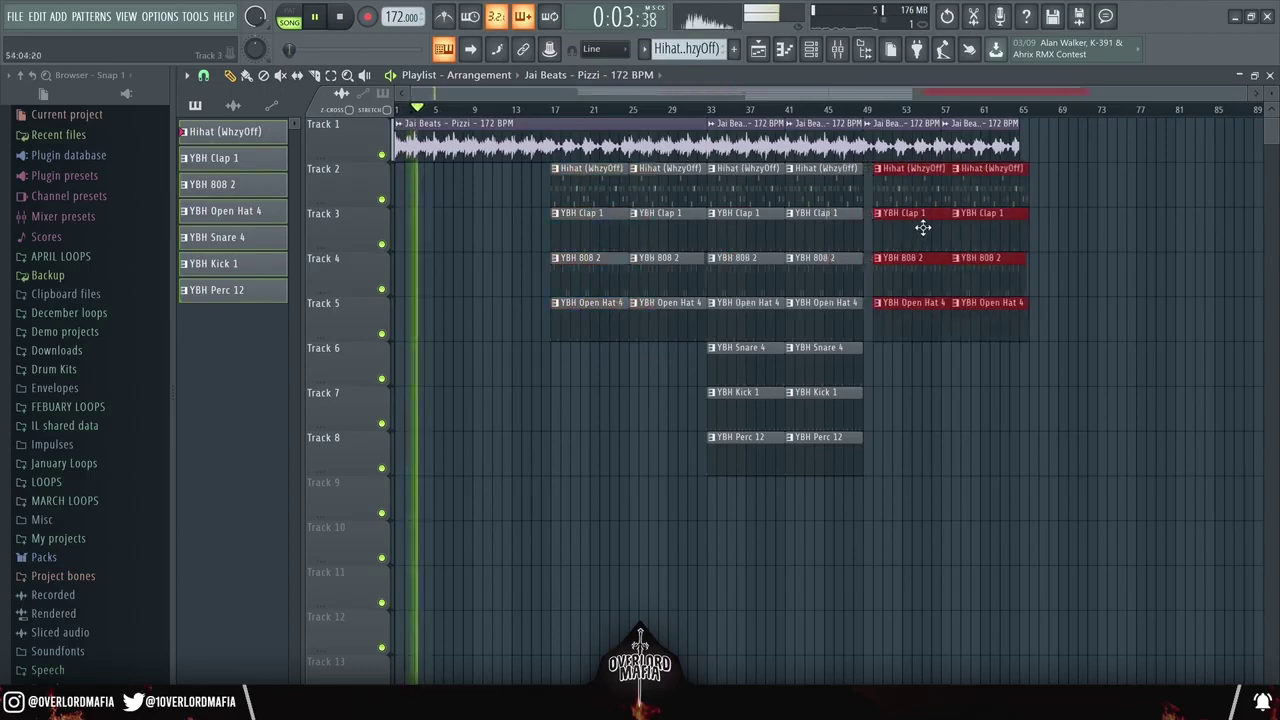
ctrl+click(906, 350)
right_click(905, 318)
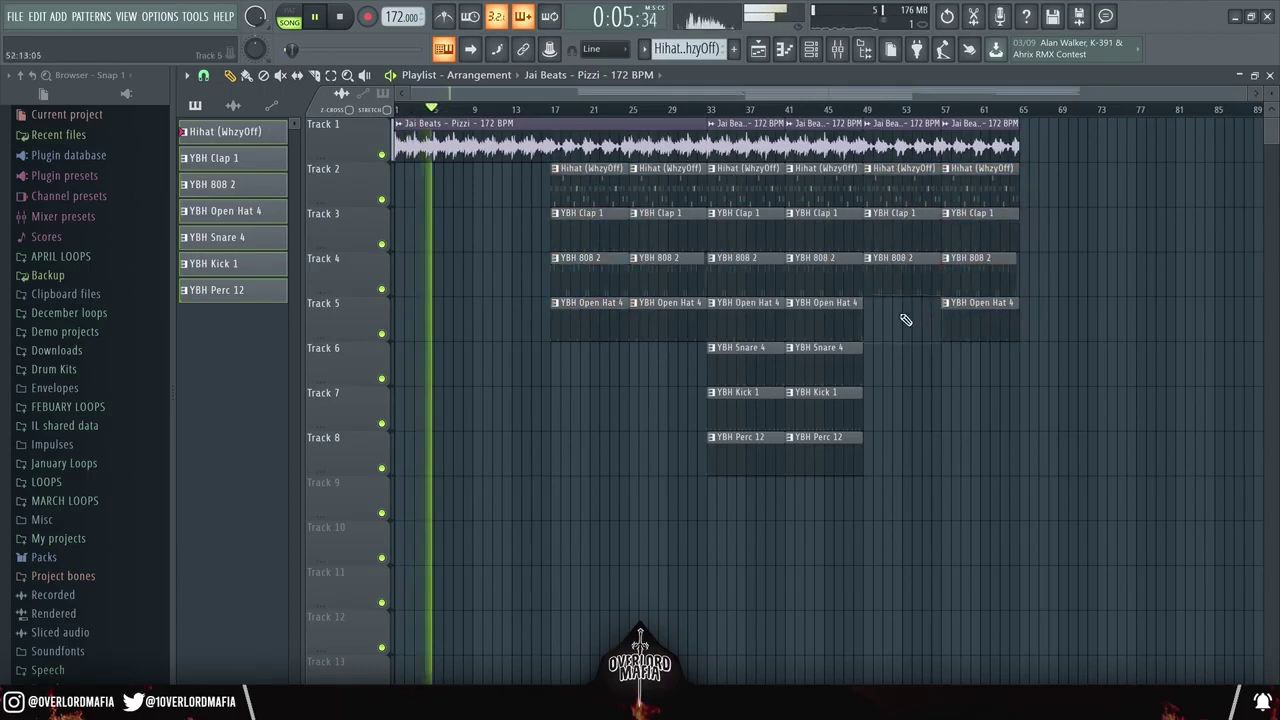
right_click(975, 315)
click(856, 107)
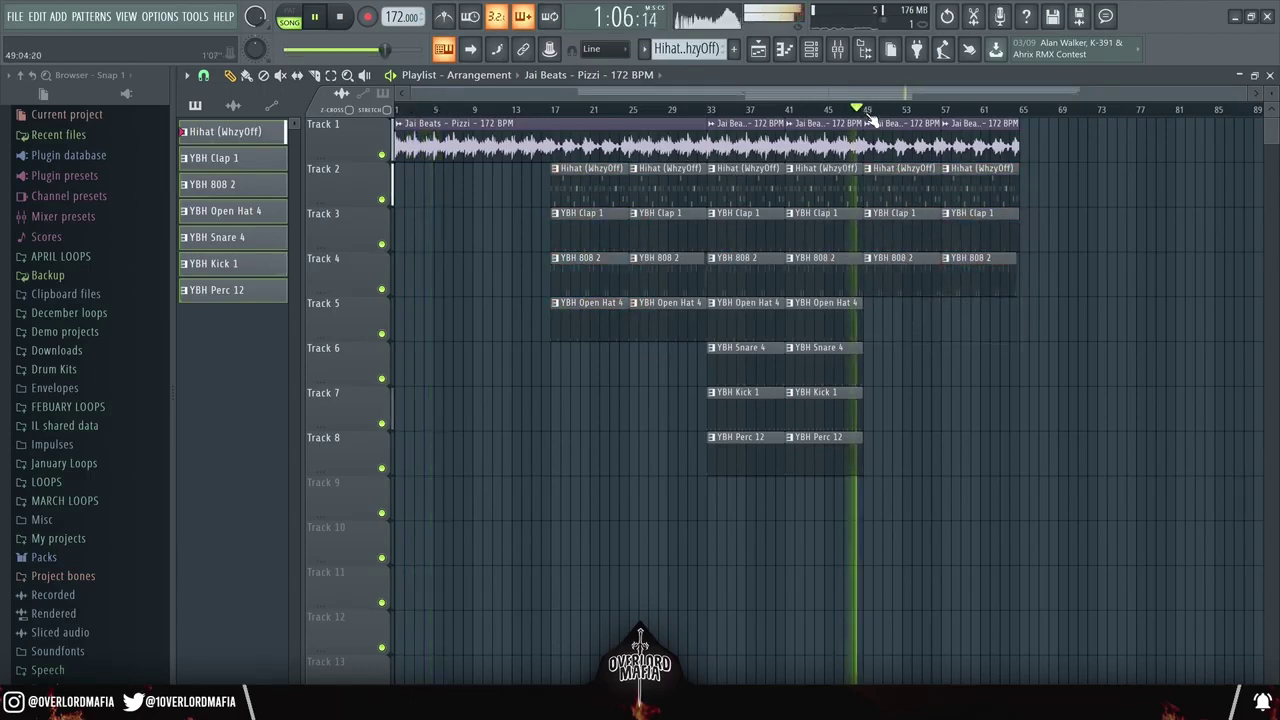
scroll(897, 214, up, 2)
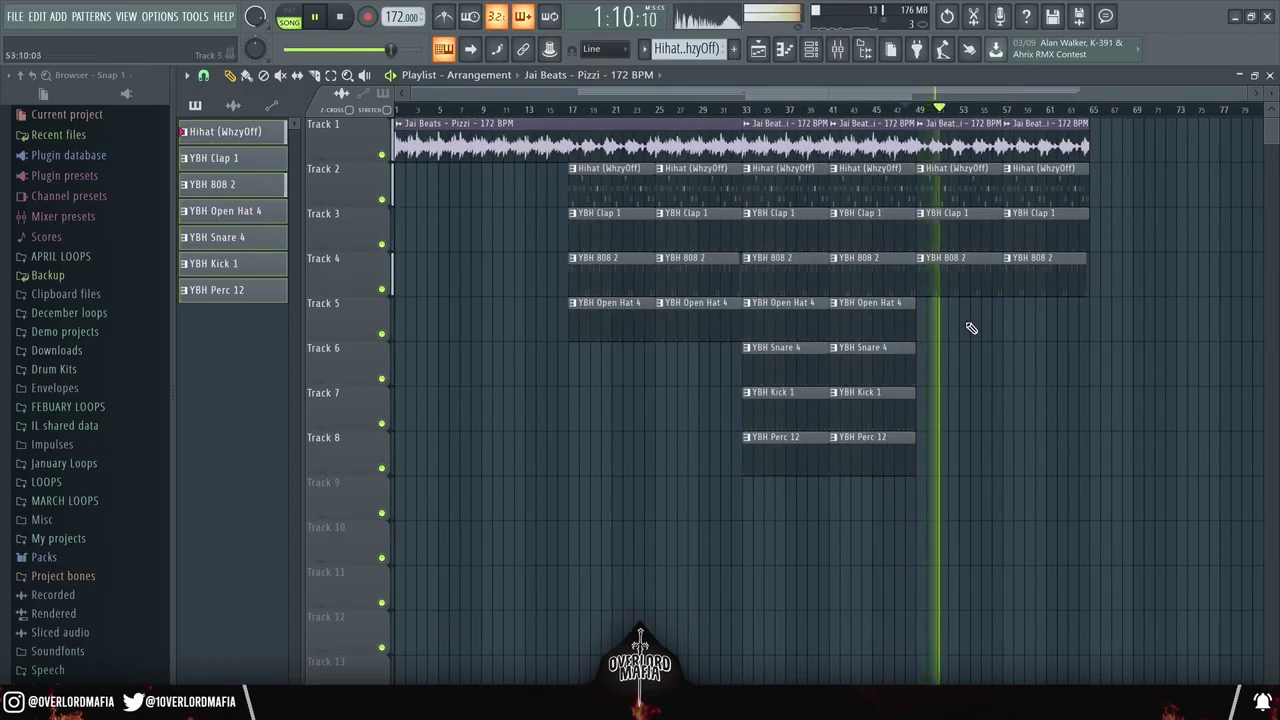
Step: Slice the Jai Beats – Pizzi clip at bar 17 and duplicate all clips from bars 17–64 into bars 65–112
drag(1118, 475, 954, 342)
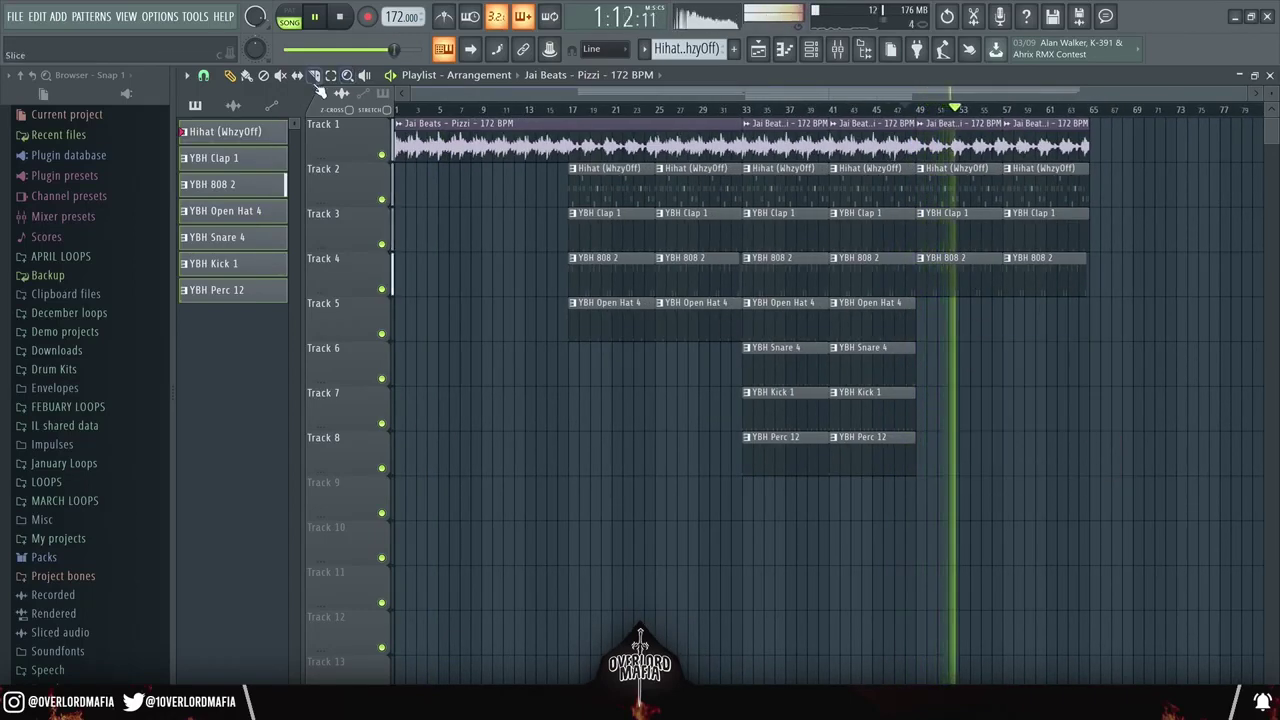
click(572, 145)
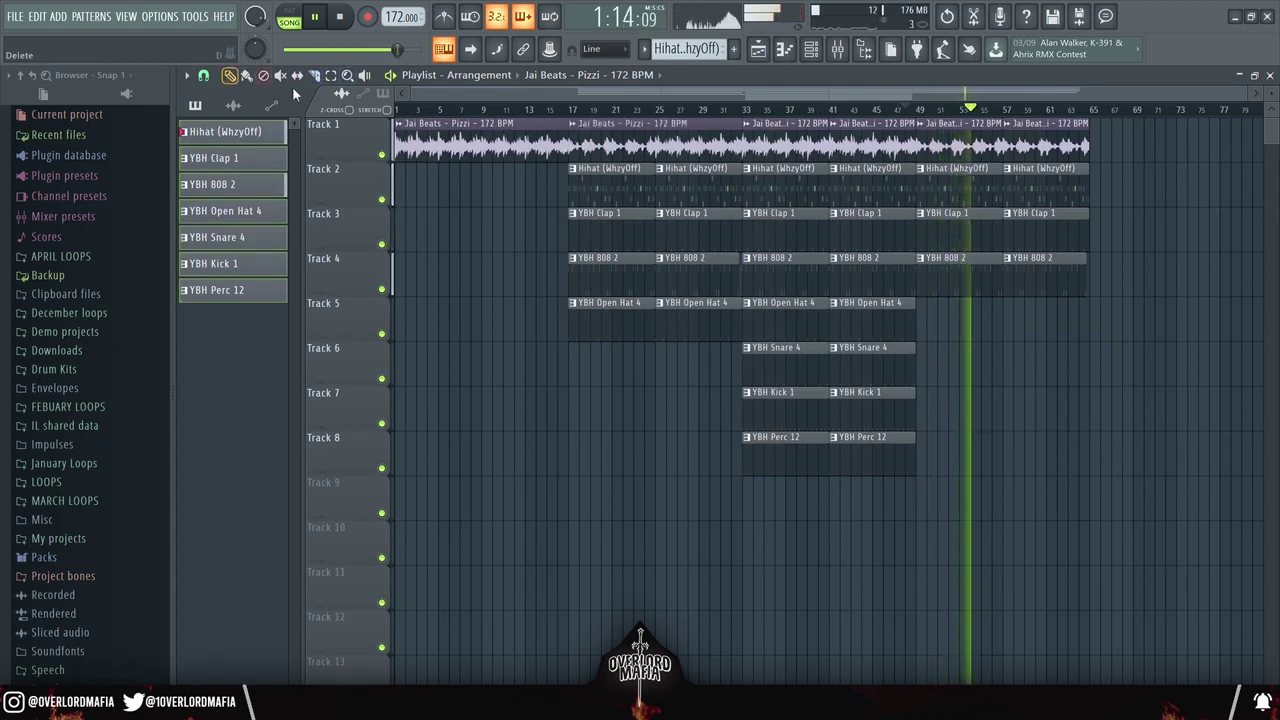
drag(664, 152, 603, 160)
key(ctrl+b)
scroll(815, 140, down, 2)
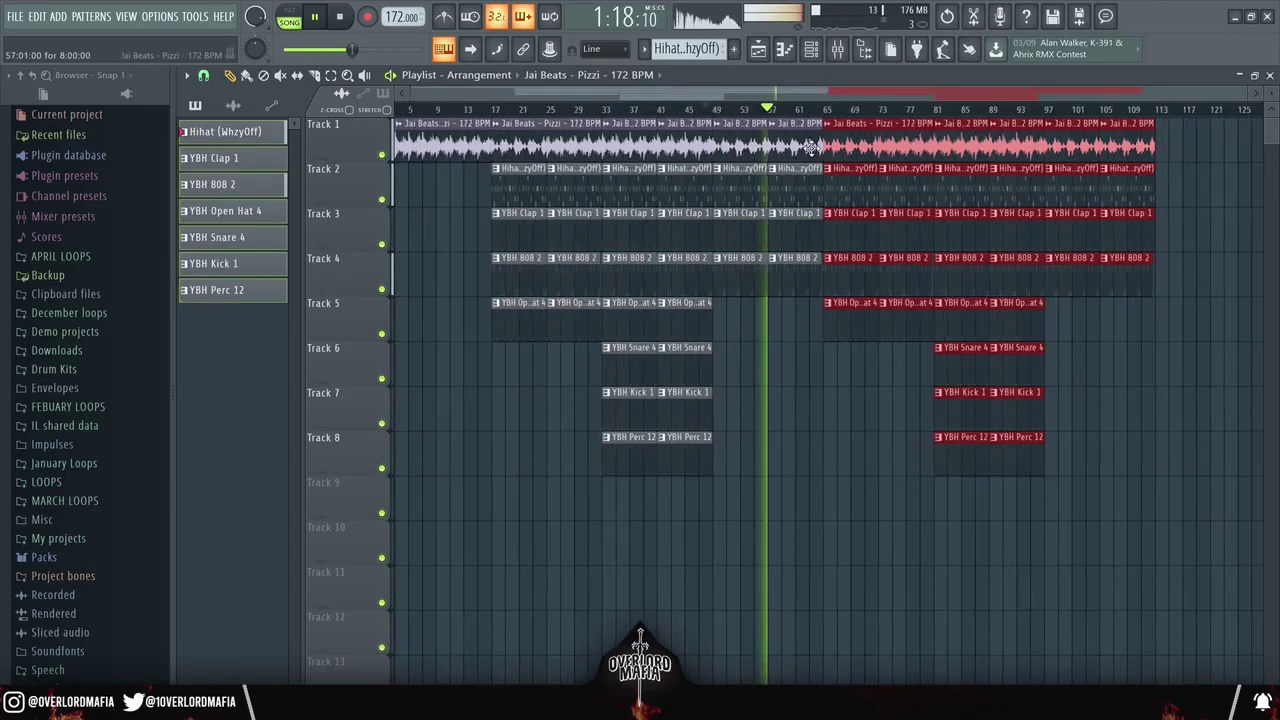
Step: Copy the two YBH Snare 4 clips from bars 33–48 to bars 65–80, and audition the arrangement from bars 65 and 81
drag(625, 362, 879, 362)
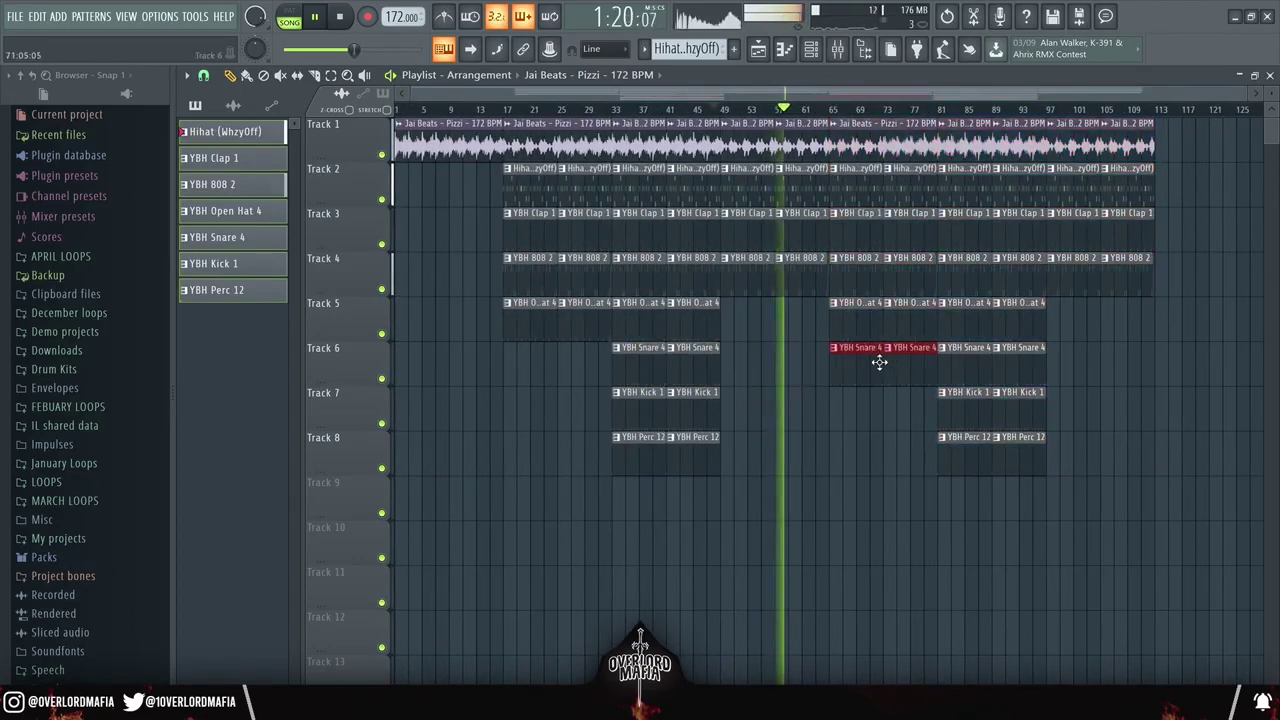
click(836, 110)
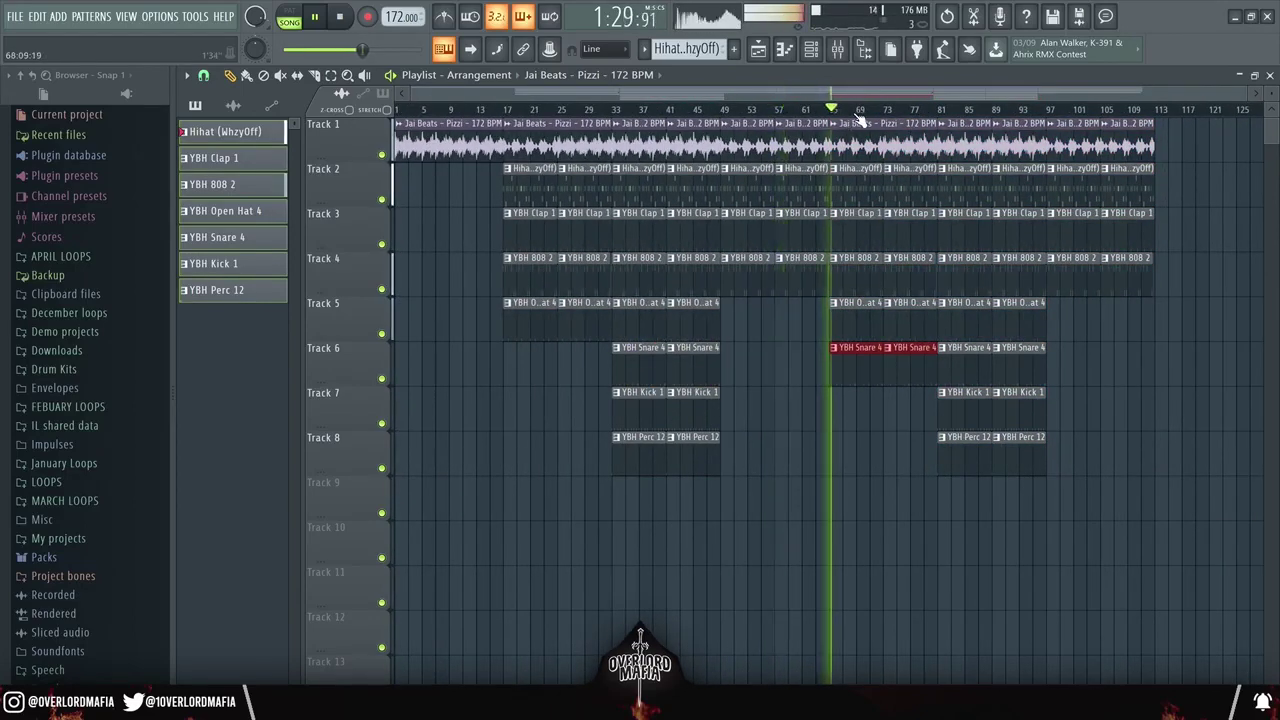
scroll(858, 117, up, 2)
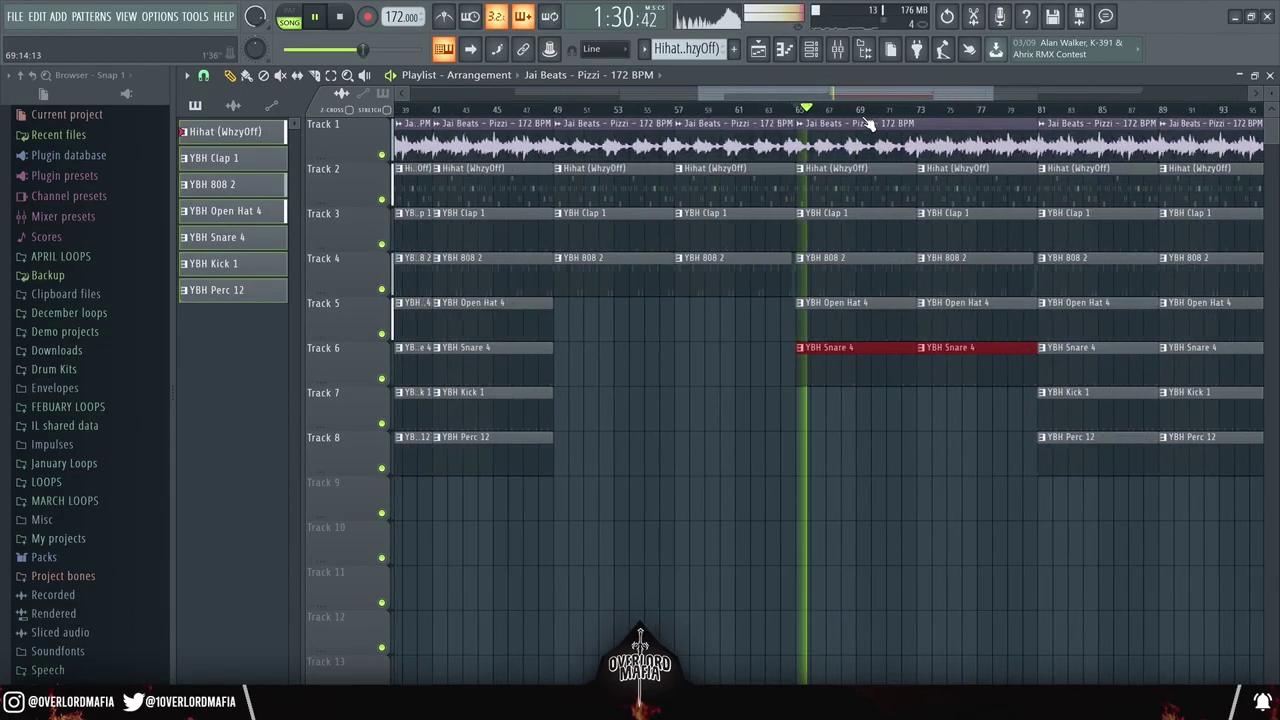
scroll(872, 127, down, 2)
scroll(857, 118, down, 2)
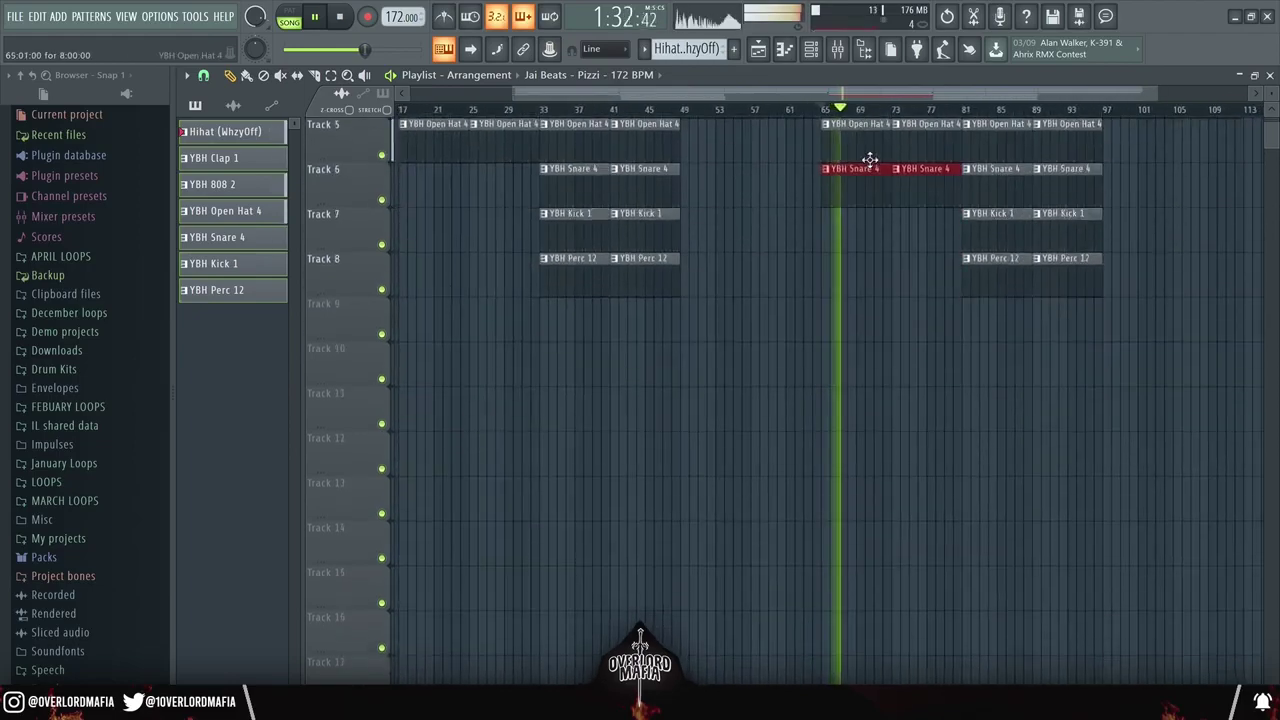
scroll(857, 183, up, 2)
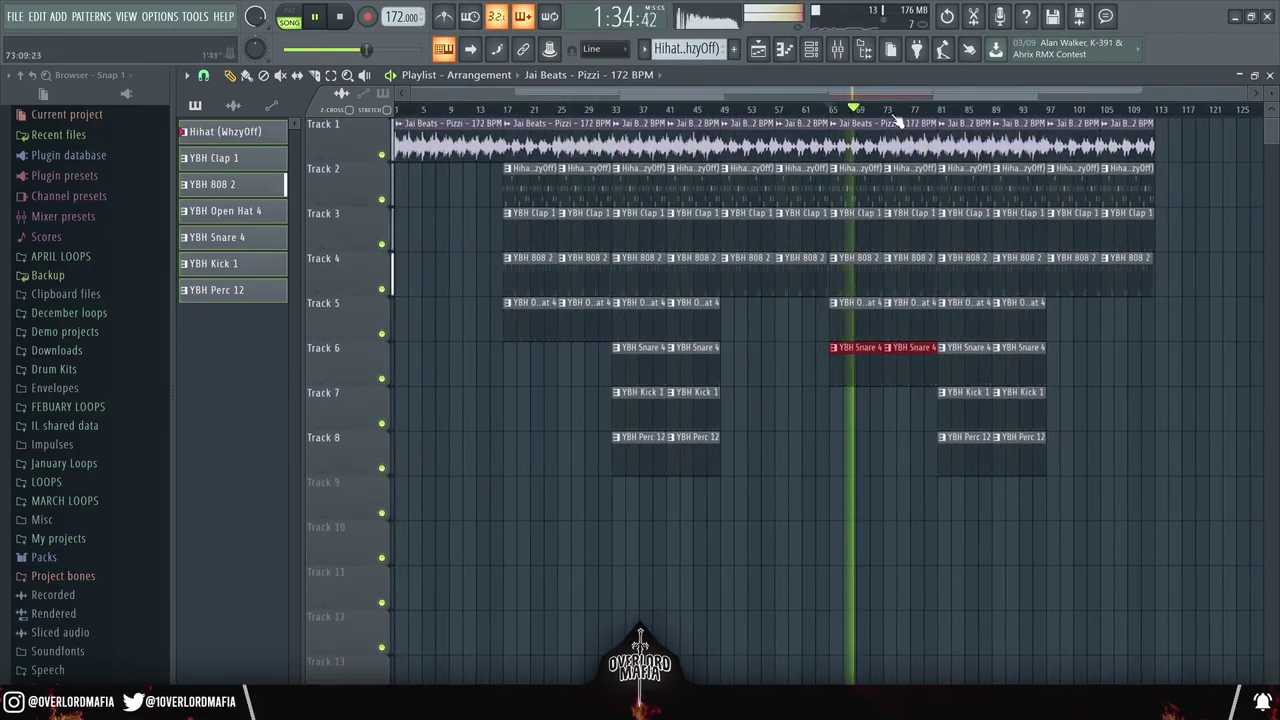
click(956, 110)
click(950, 112)
key(space)
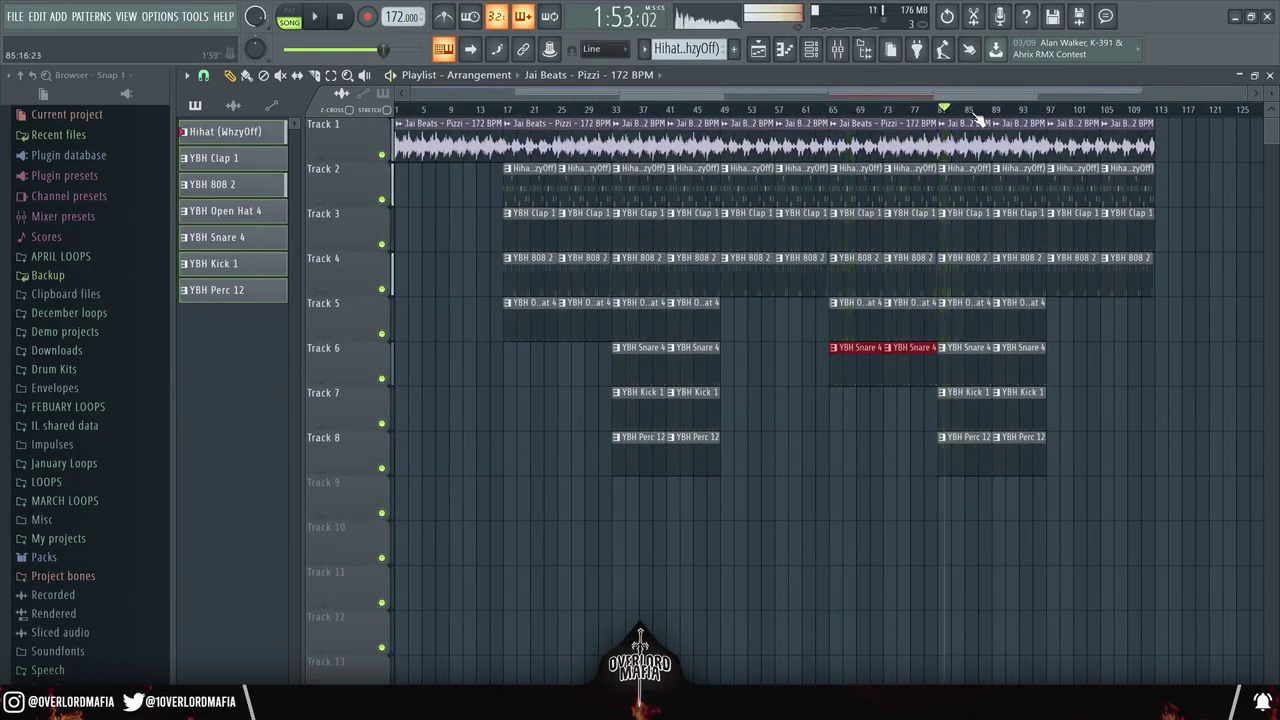